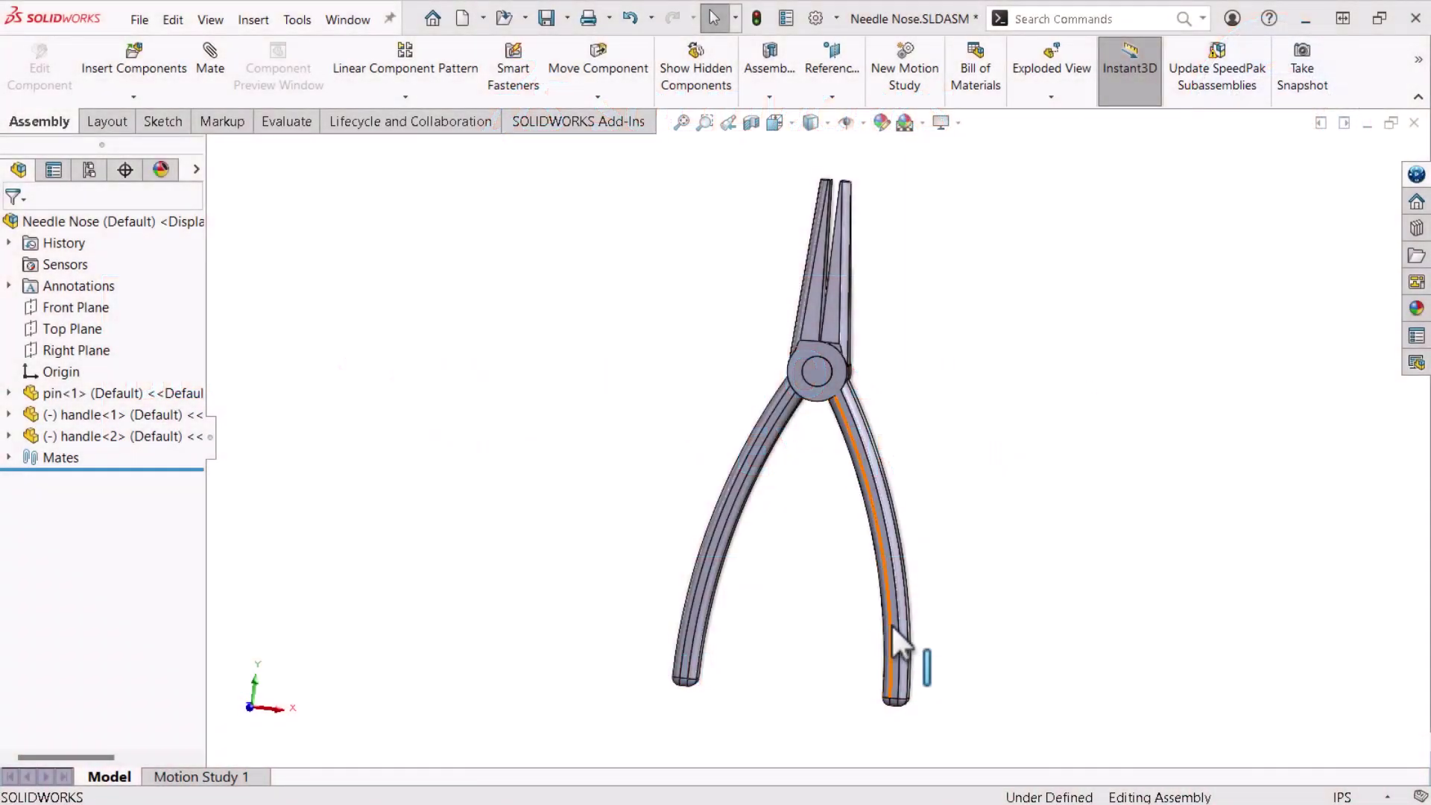
Step: Swing the right plier handle around the pin to check the assembly motion
mouse_move(892, 623)
mouse_down()
mouse_move(927, 622)
mouse_move(848, 636)
mouse_up()
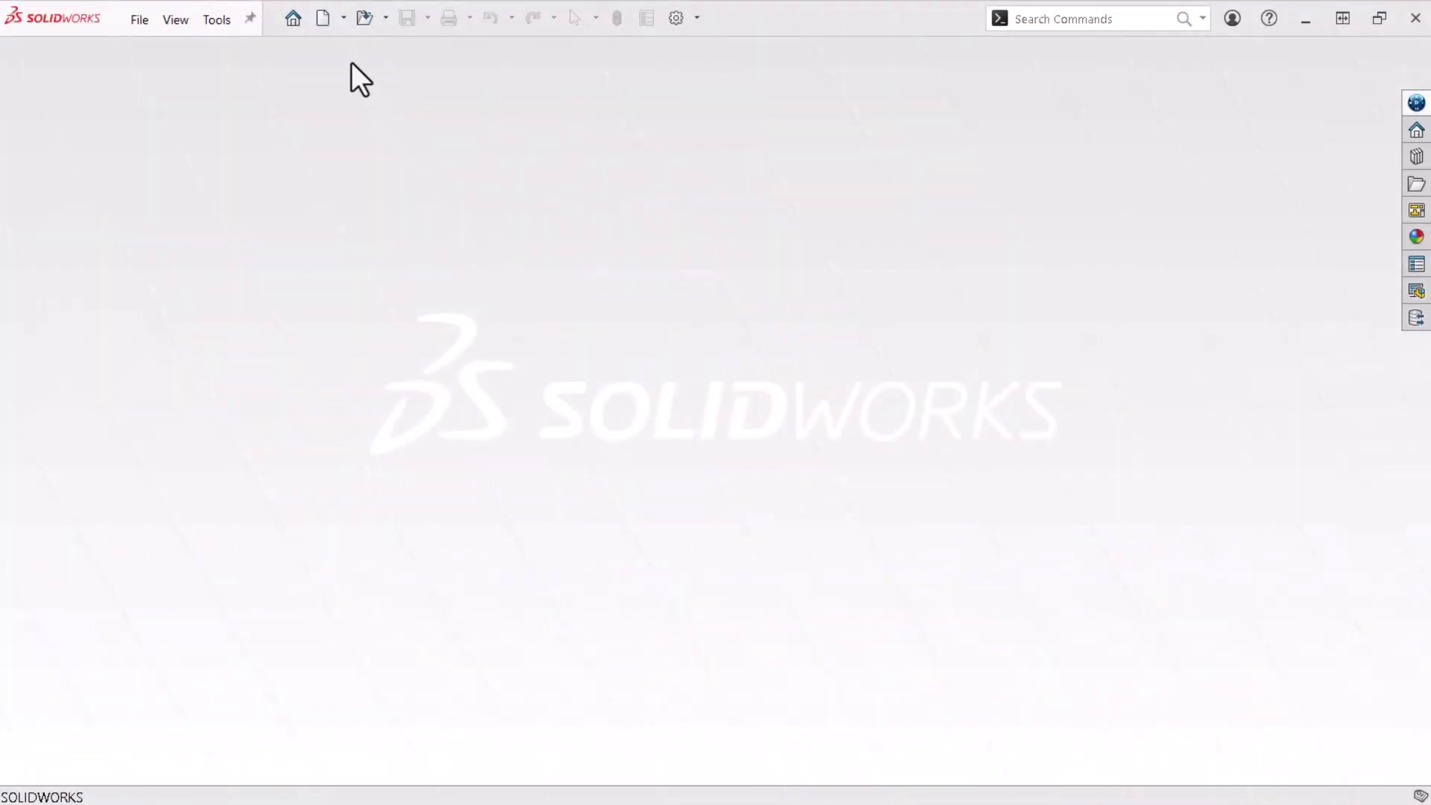
Step: Create a new part using IPS units and the Plain White background scene
click(323, 17)
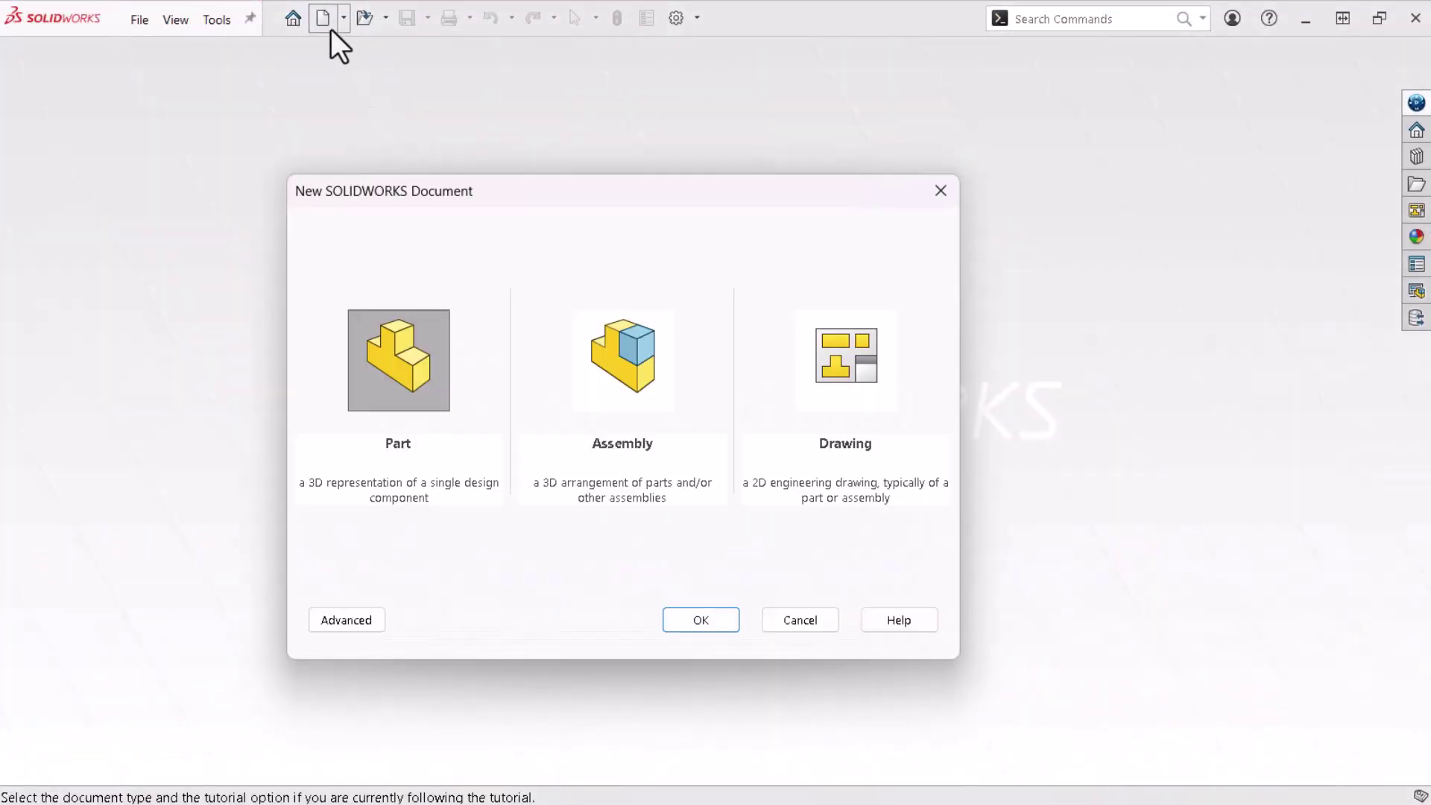
click(686, 619)
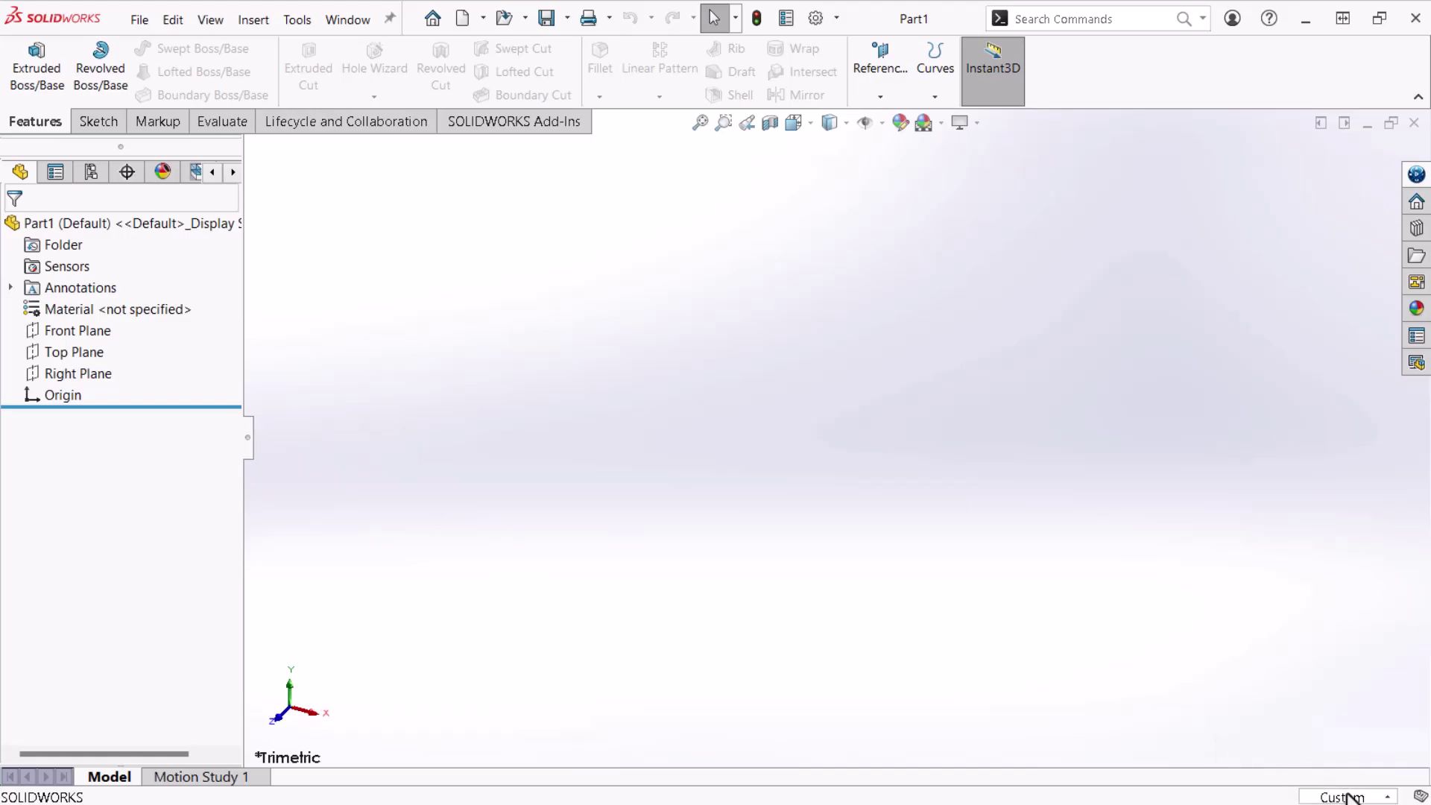
click(1342, 798)
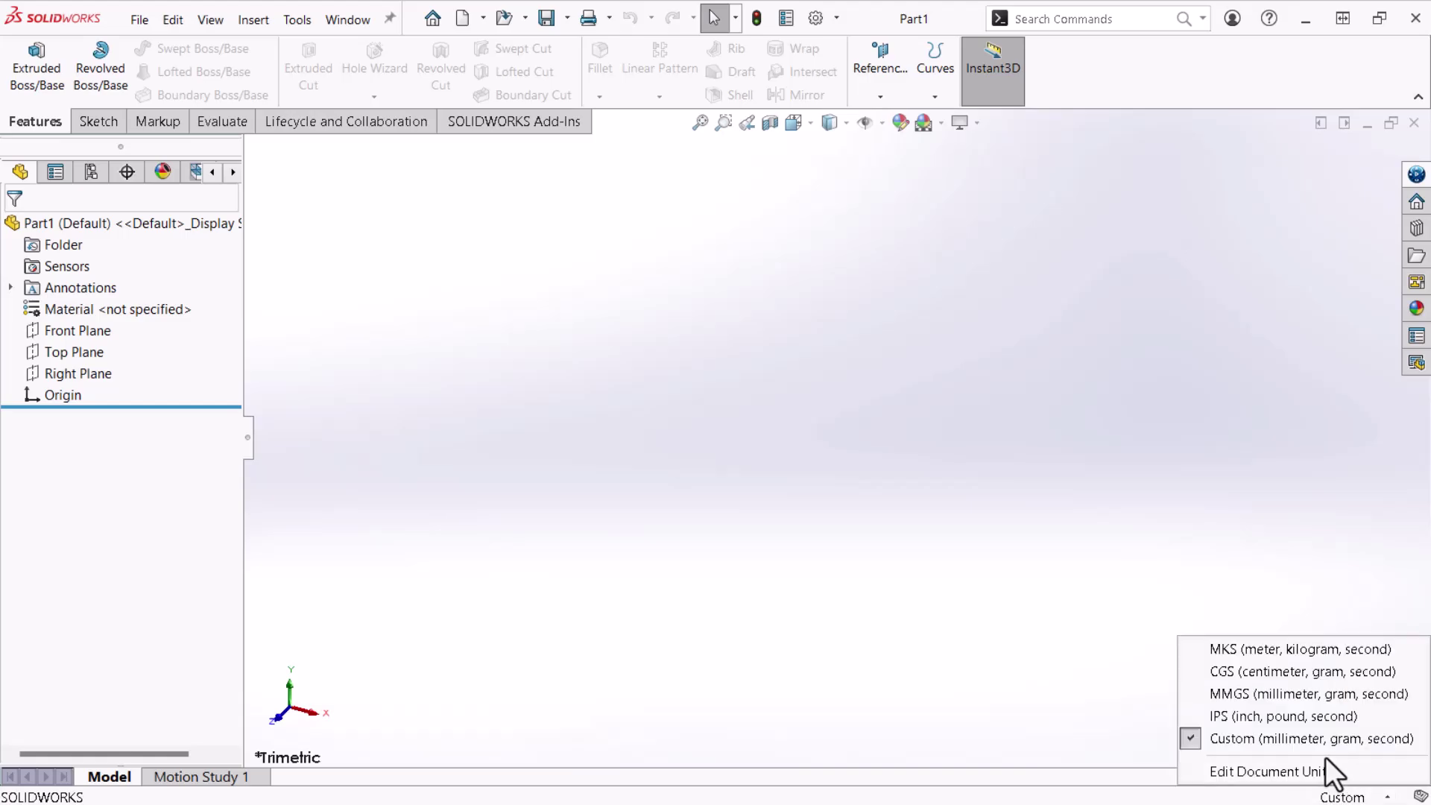
click(1305, 718)
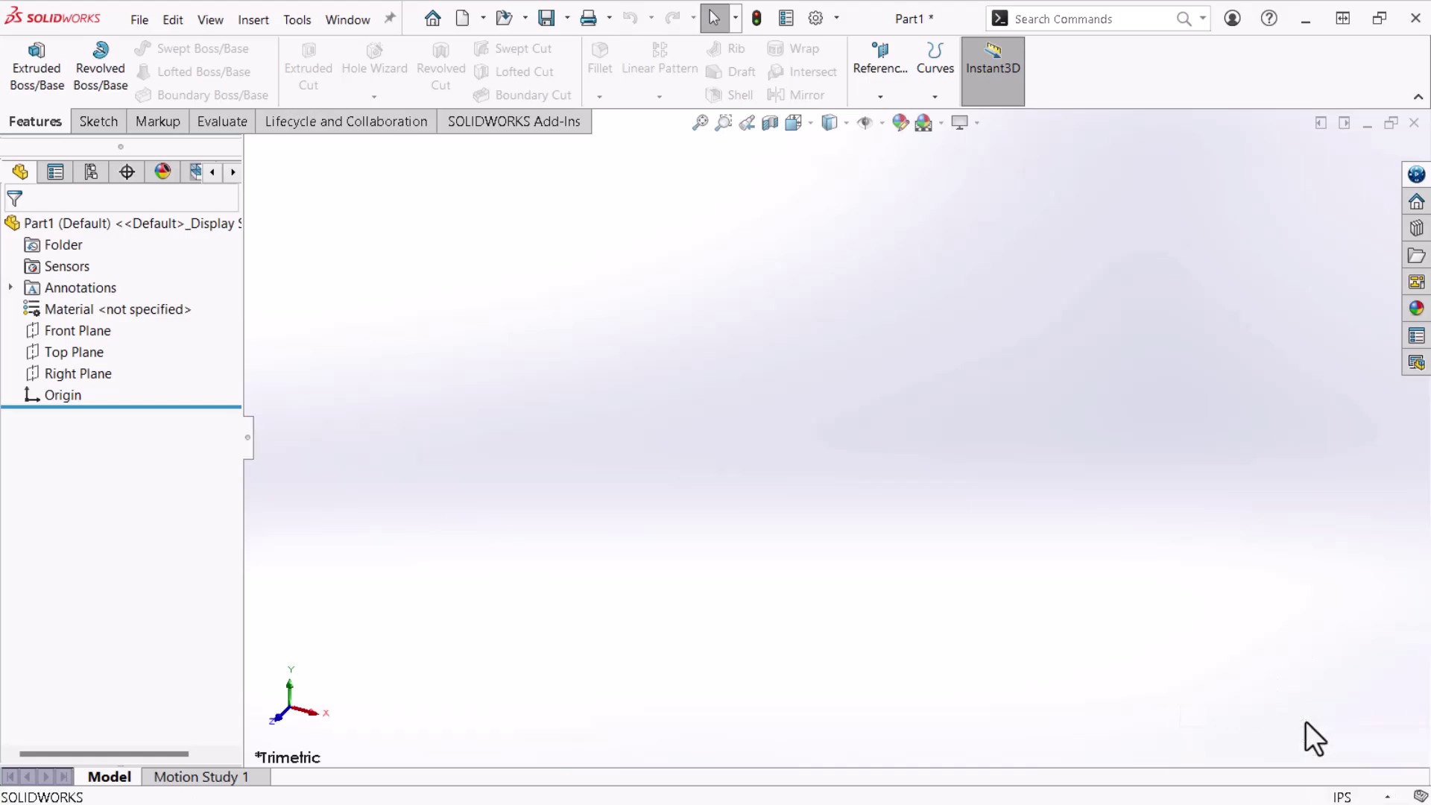
click(943, 123)
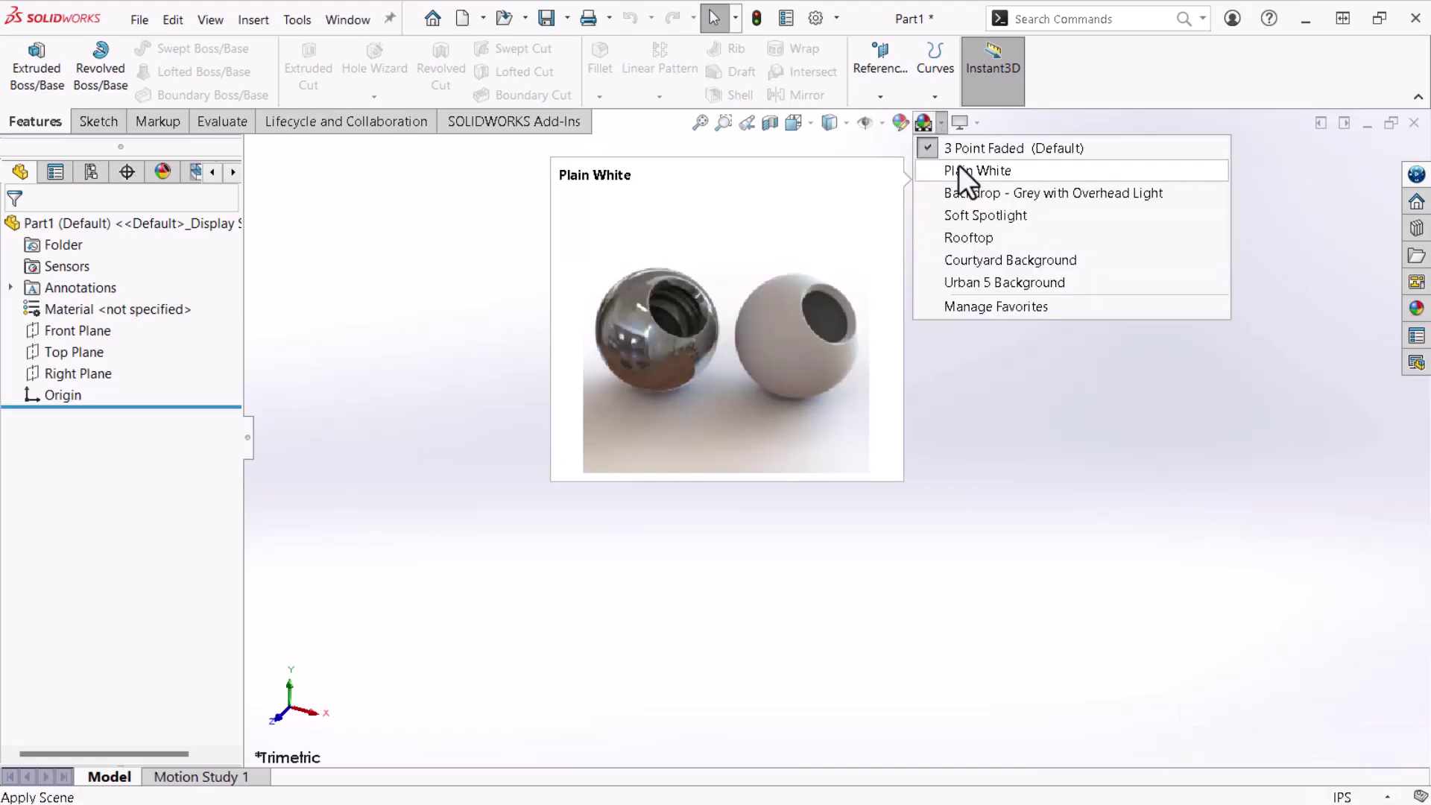
click(959, 169)
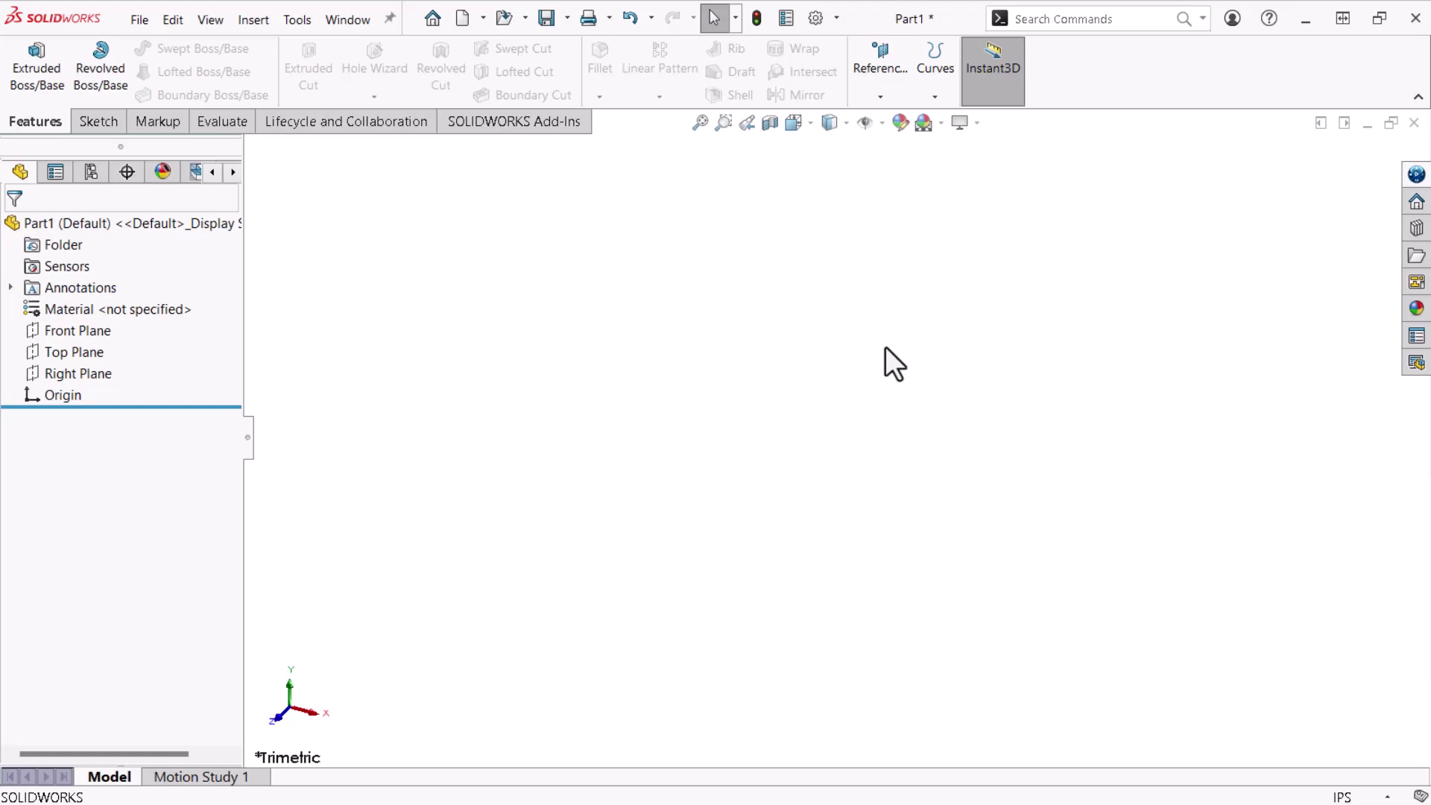
Step: Sketch a circle centred at the origin on the Front Plane
click(97, 126)
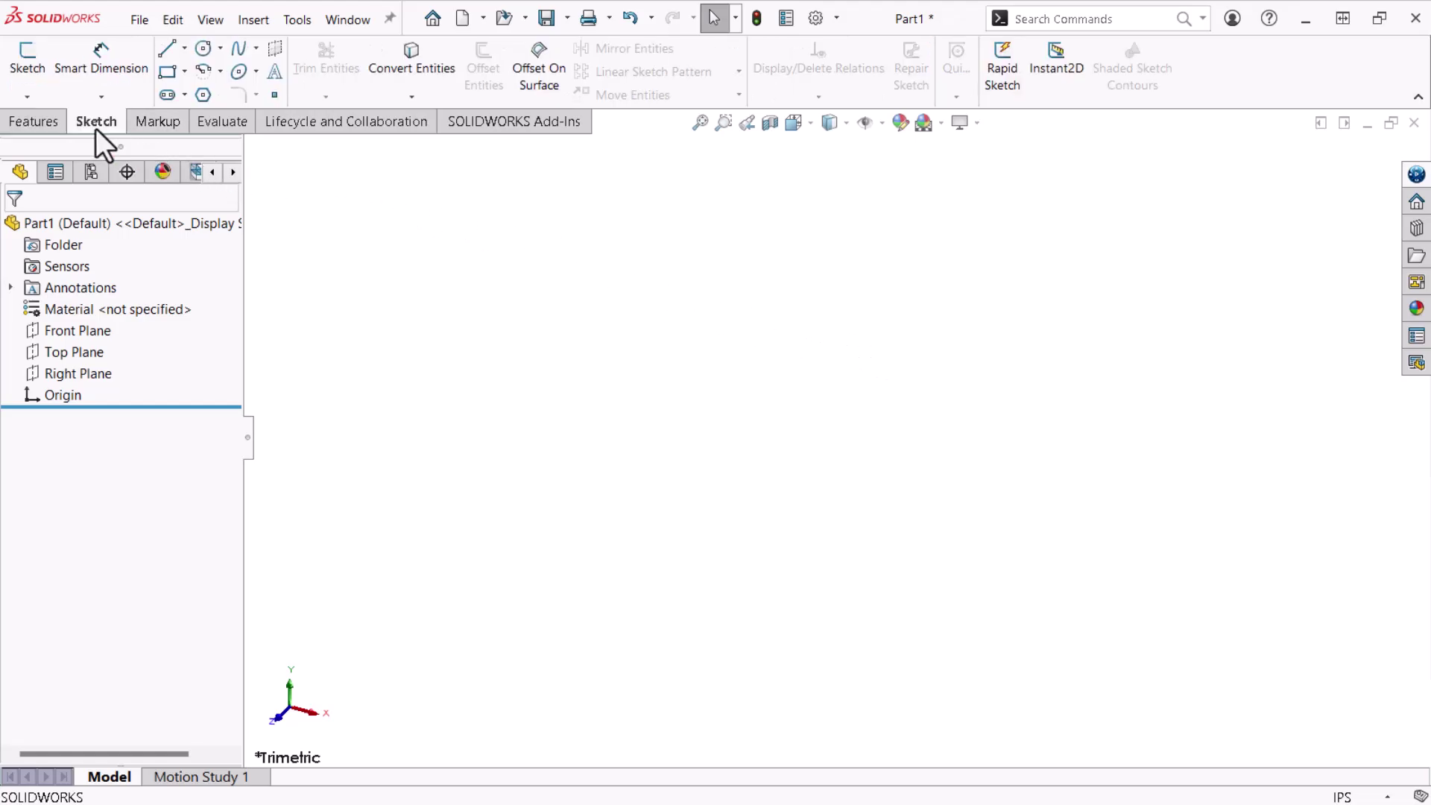
click(38, 72)
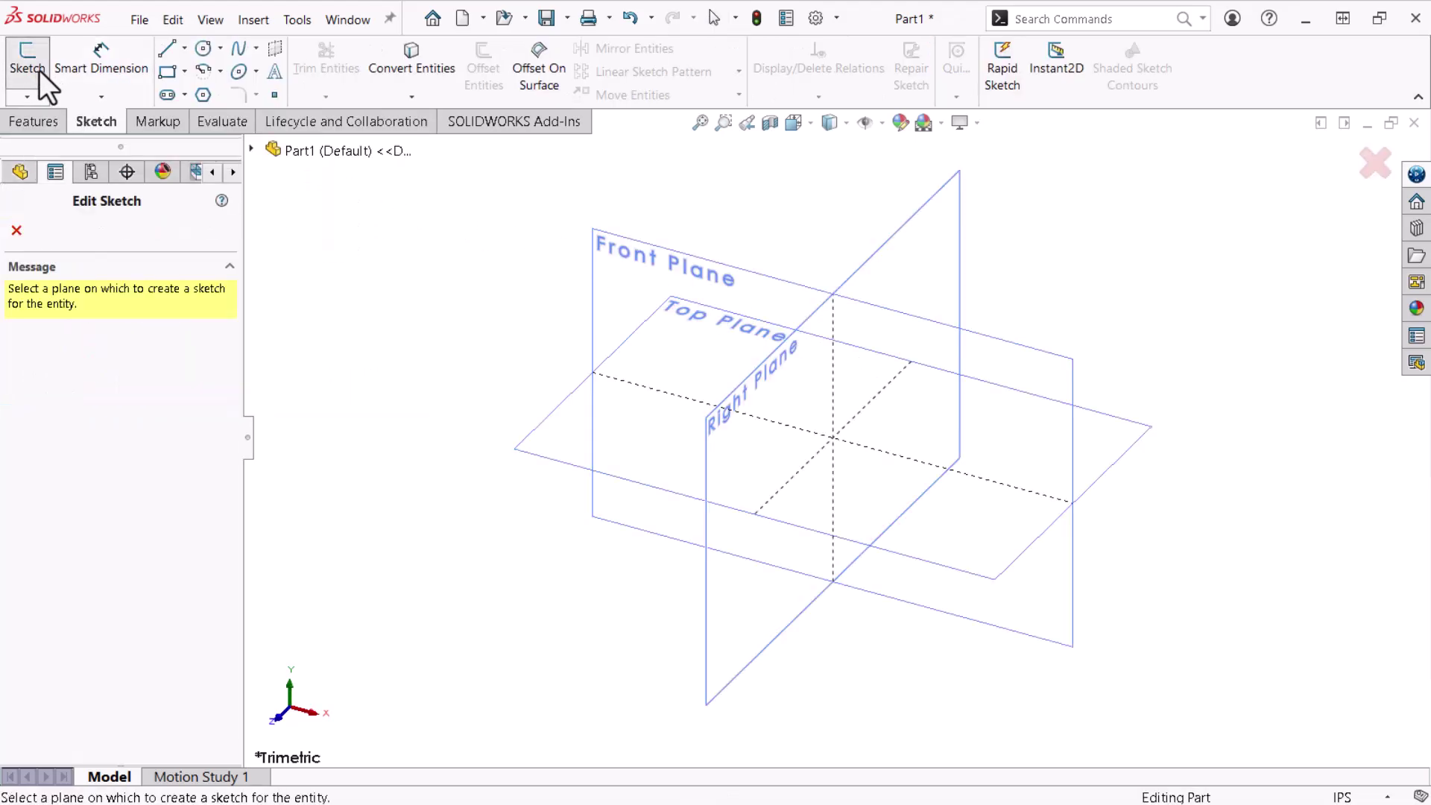
click(593, 293)
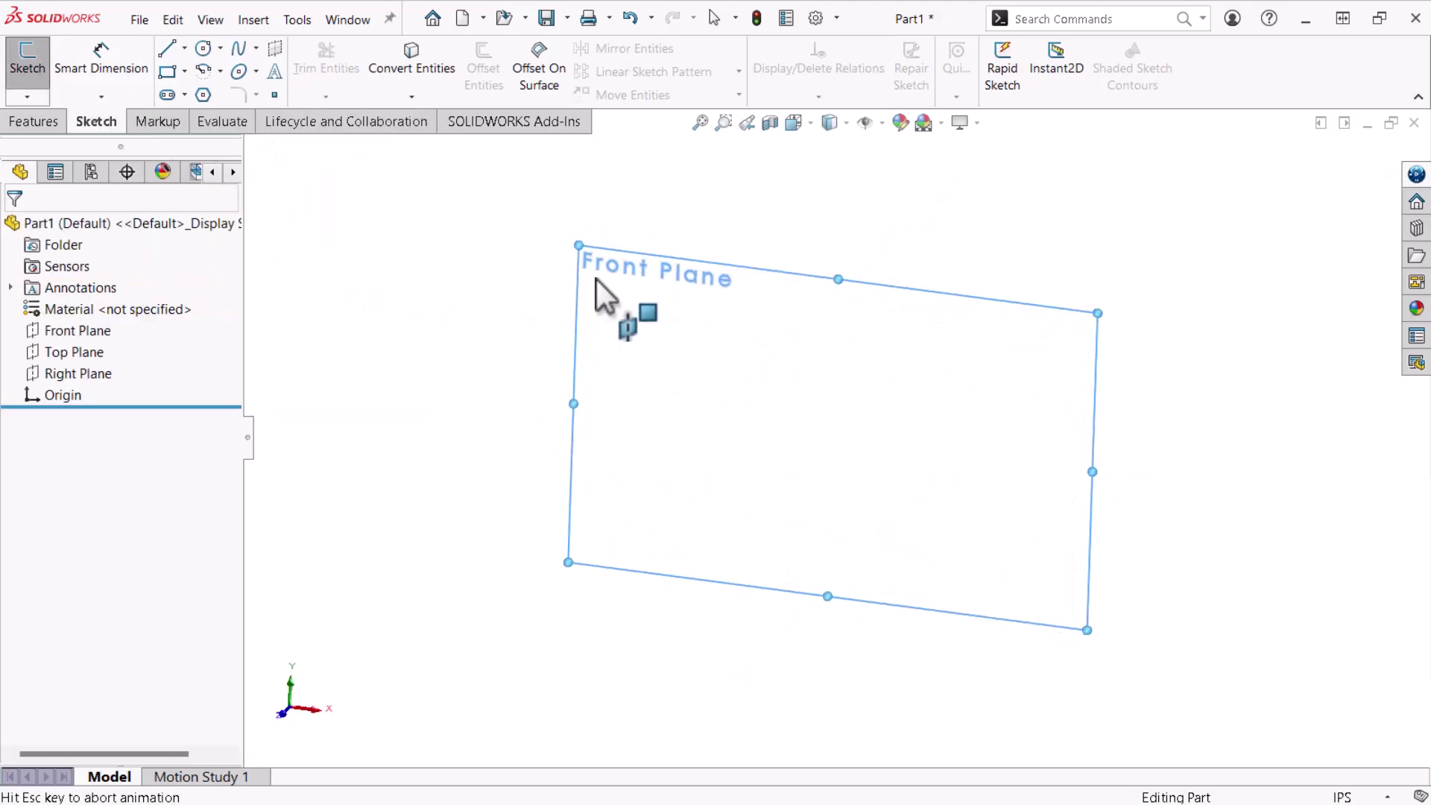
click(208, 50)
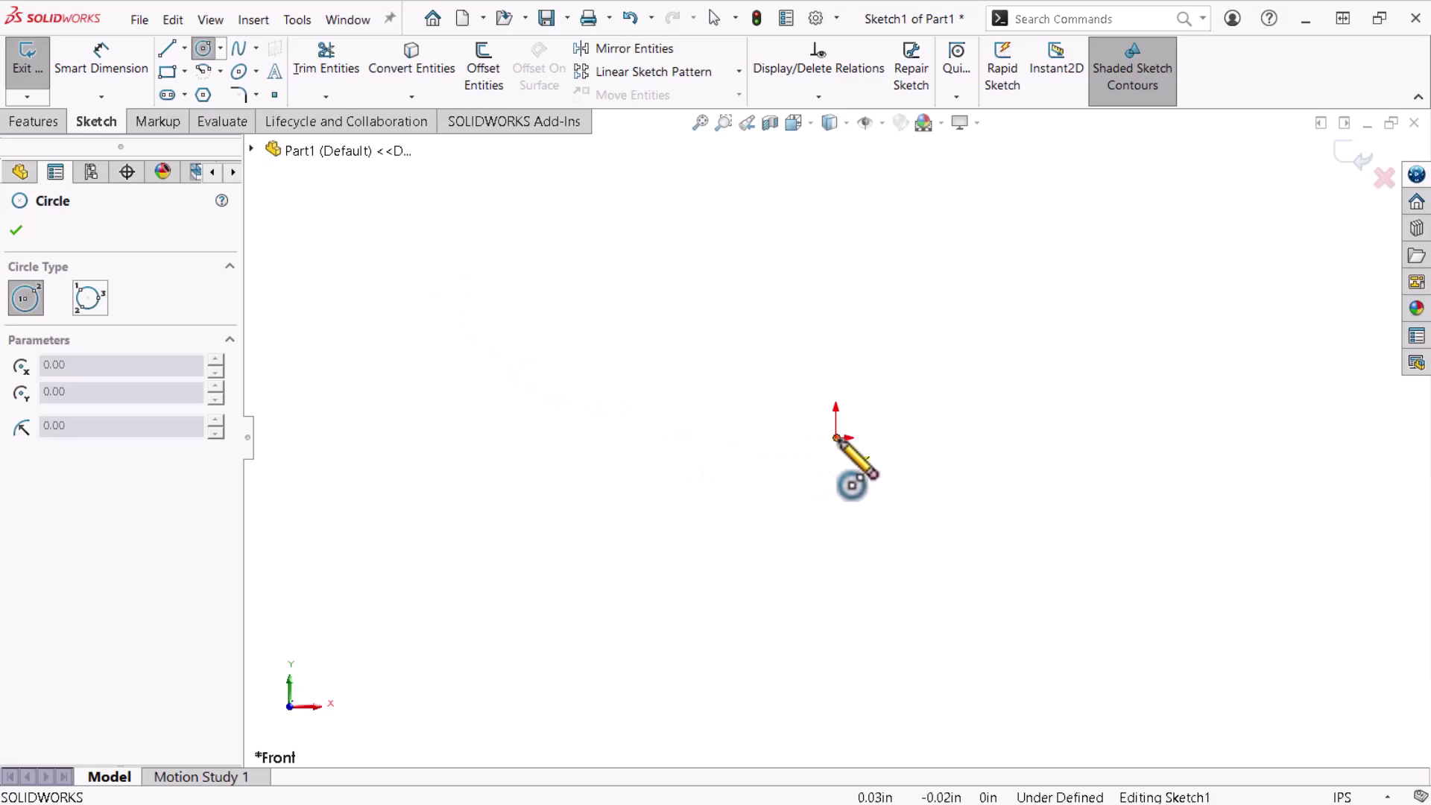
click(837, 437)
click(887, 386)
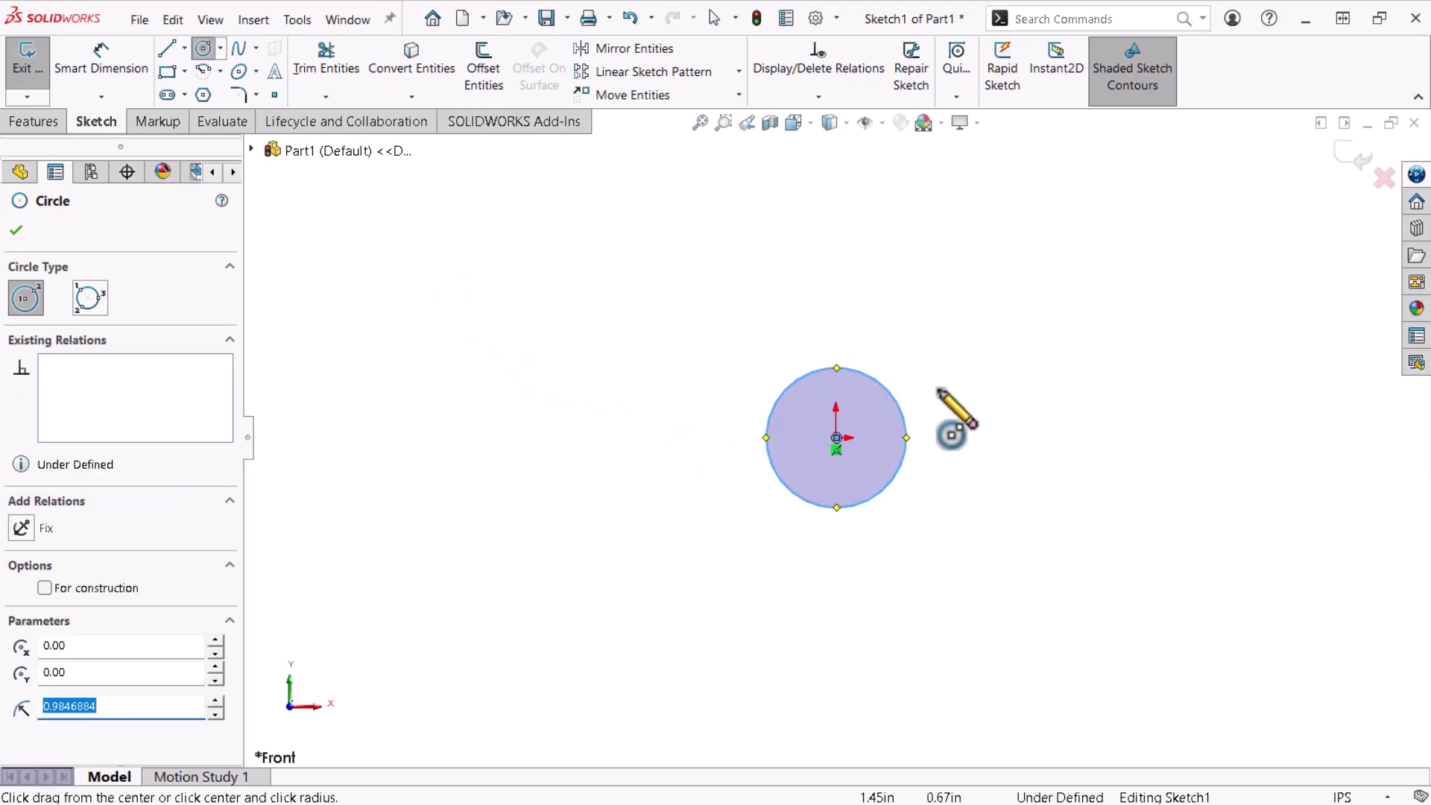
click(17, 230)
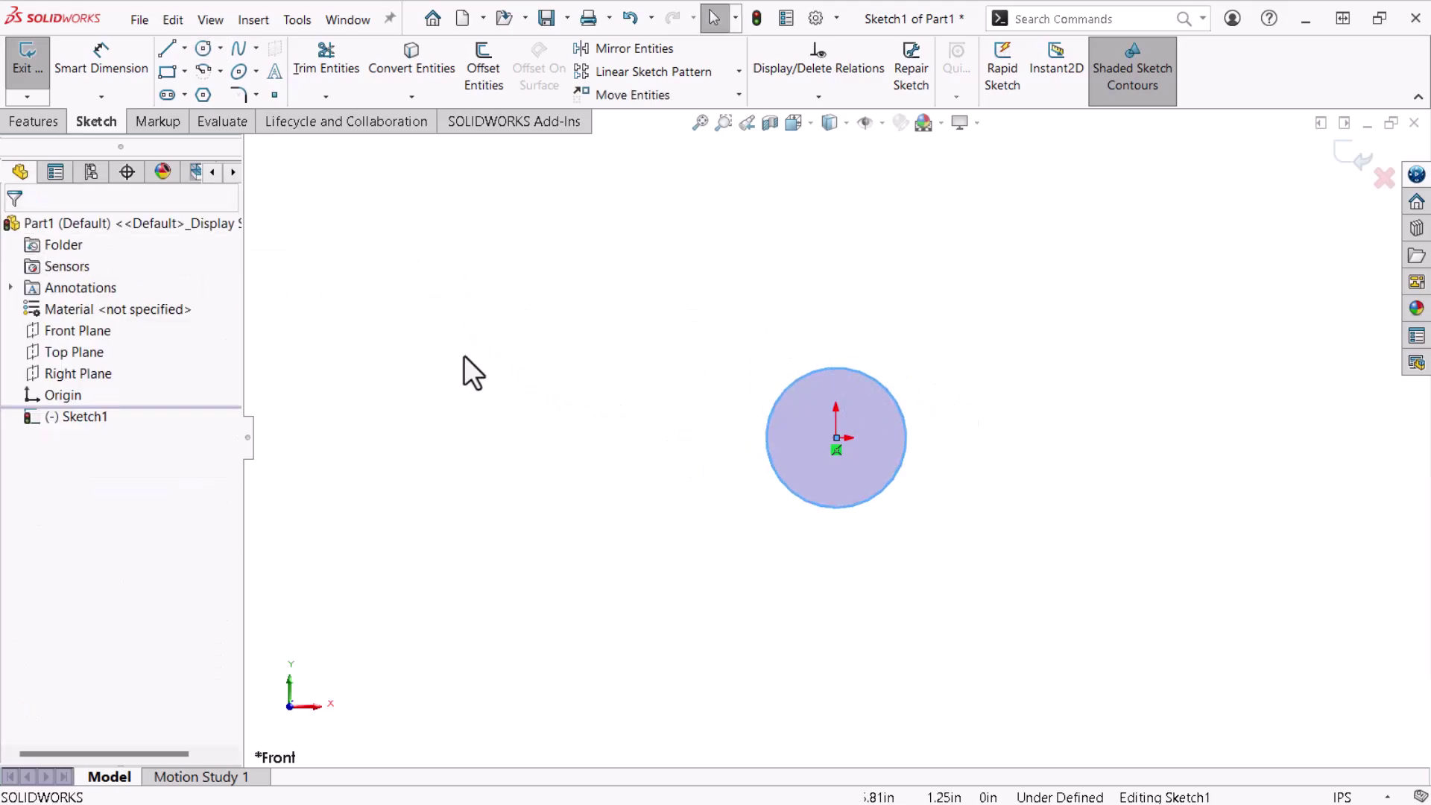
mouse_move(767, 413)
mouse_down()
mouse_move(788, 430)
mouse_move(784, 463)
mouse_up()
Step: Dimension the circle's diameter to 0.75 in
click(715, 420)
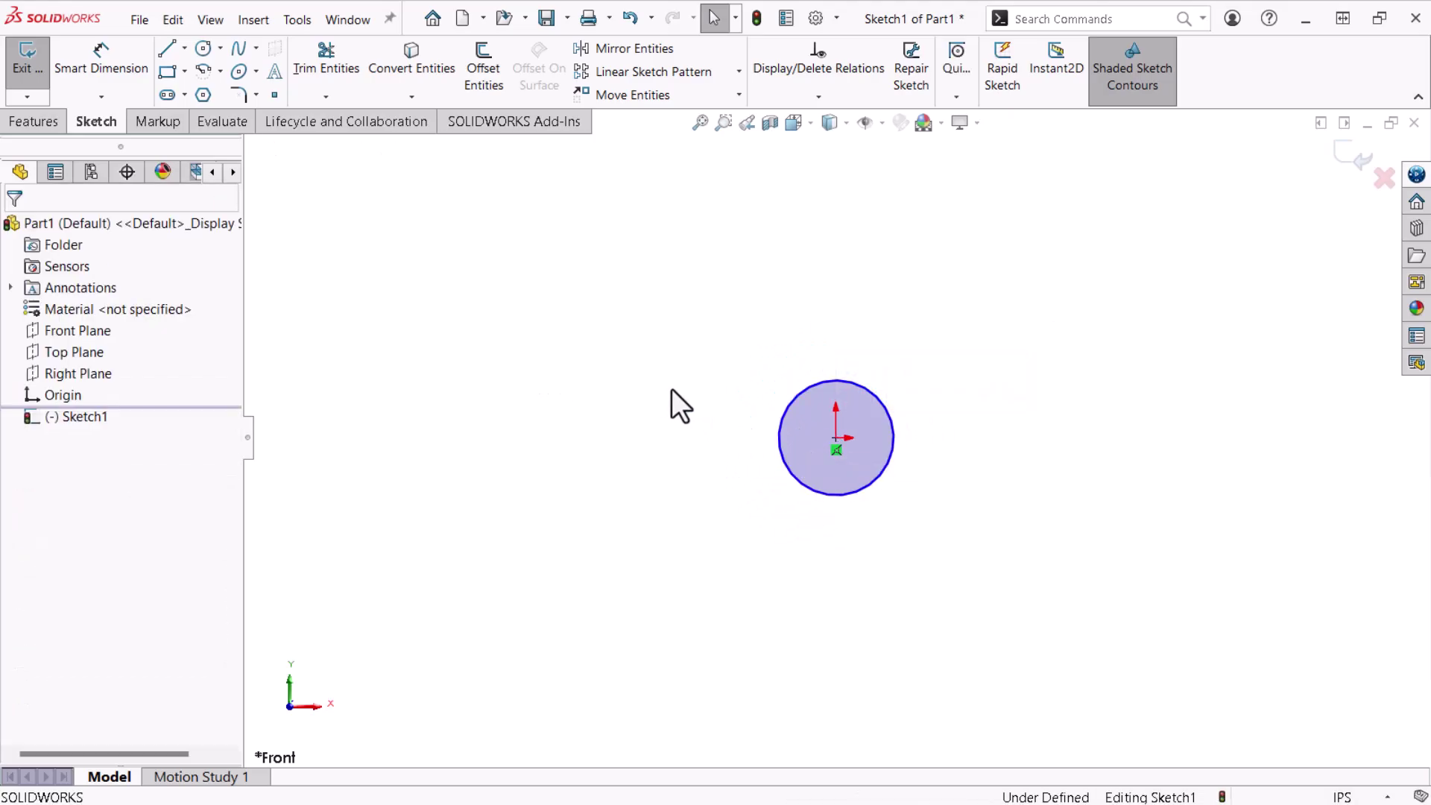
click(106, 70)
click(782, 450)
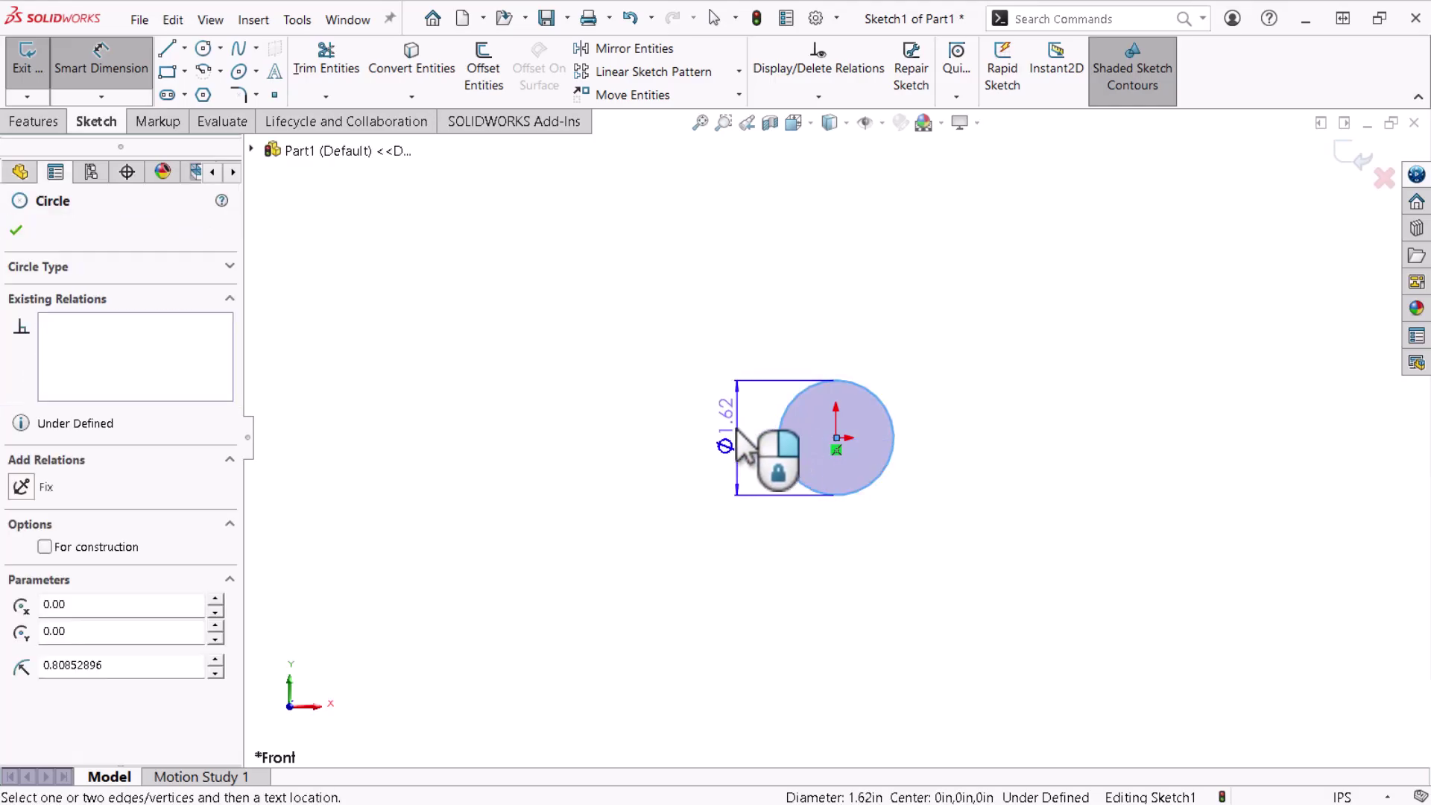
click(738, 442)
text(3/4)
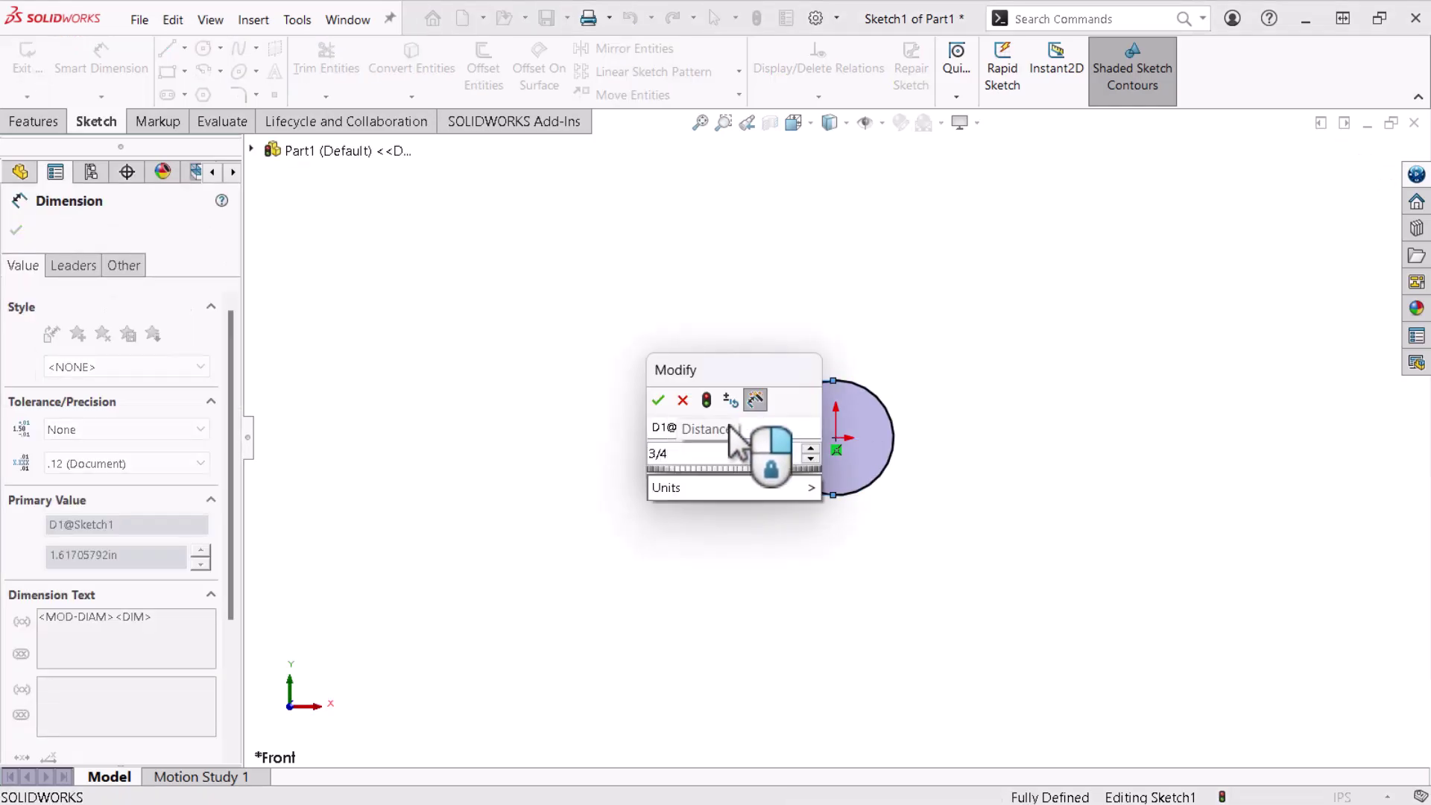
click(659, 400)
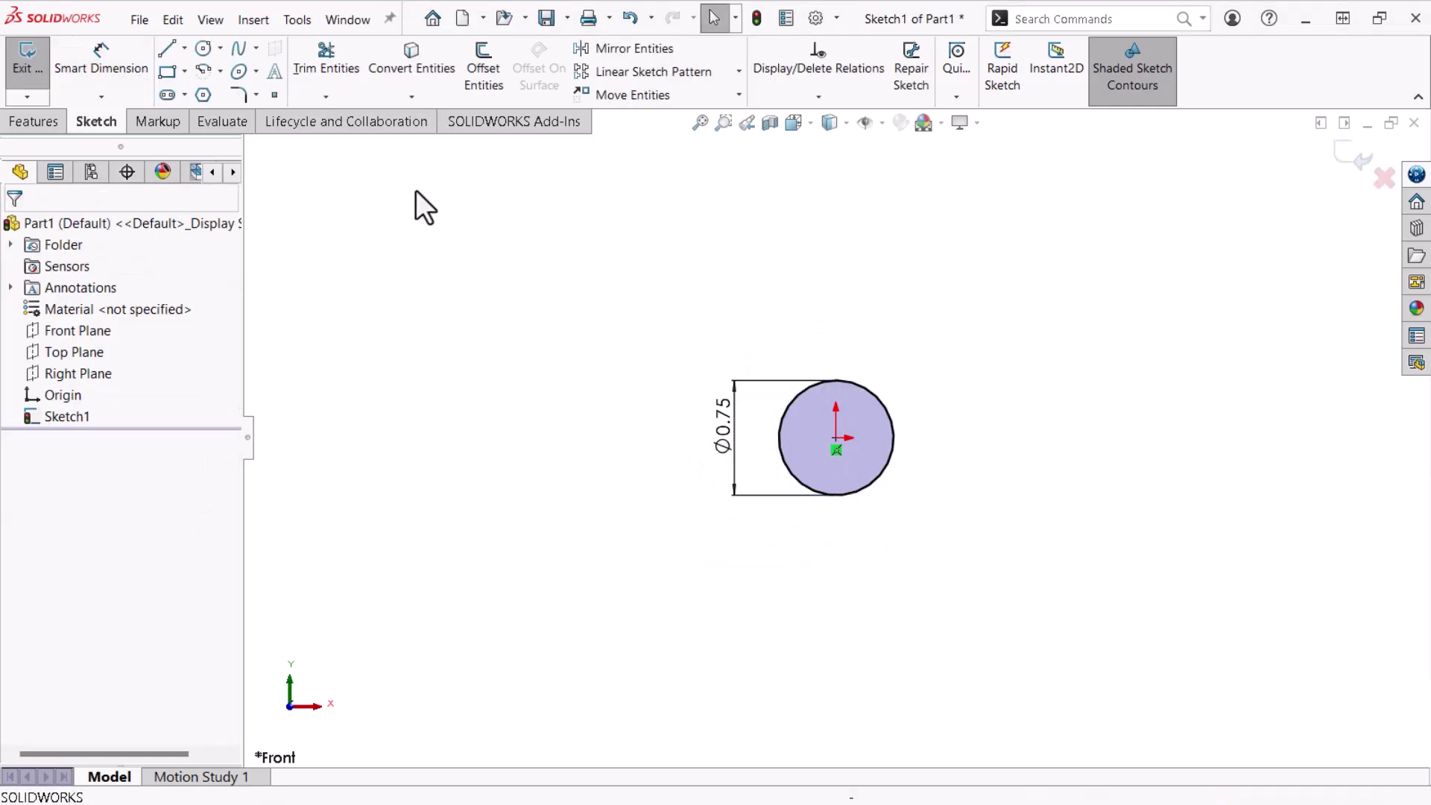
Step: Draw a vertical line up from the circle's top, a short horizontal cap, and a slanted line back
click(176, 41)
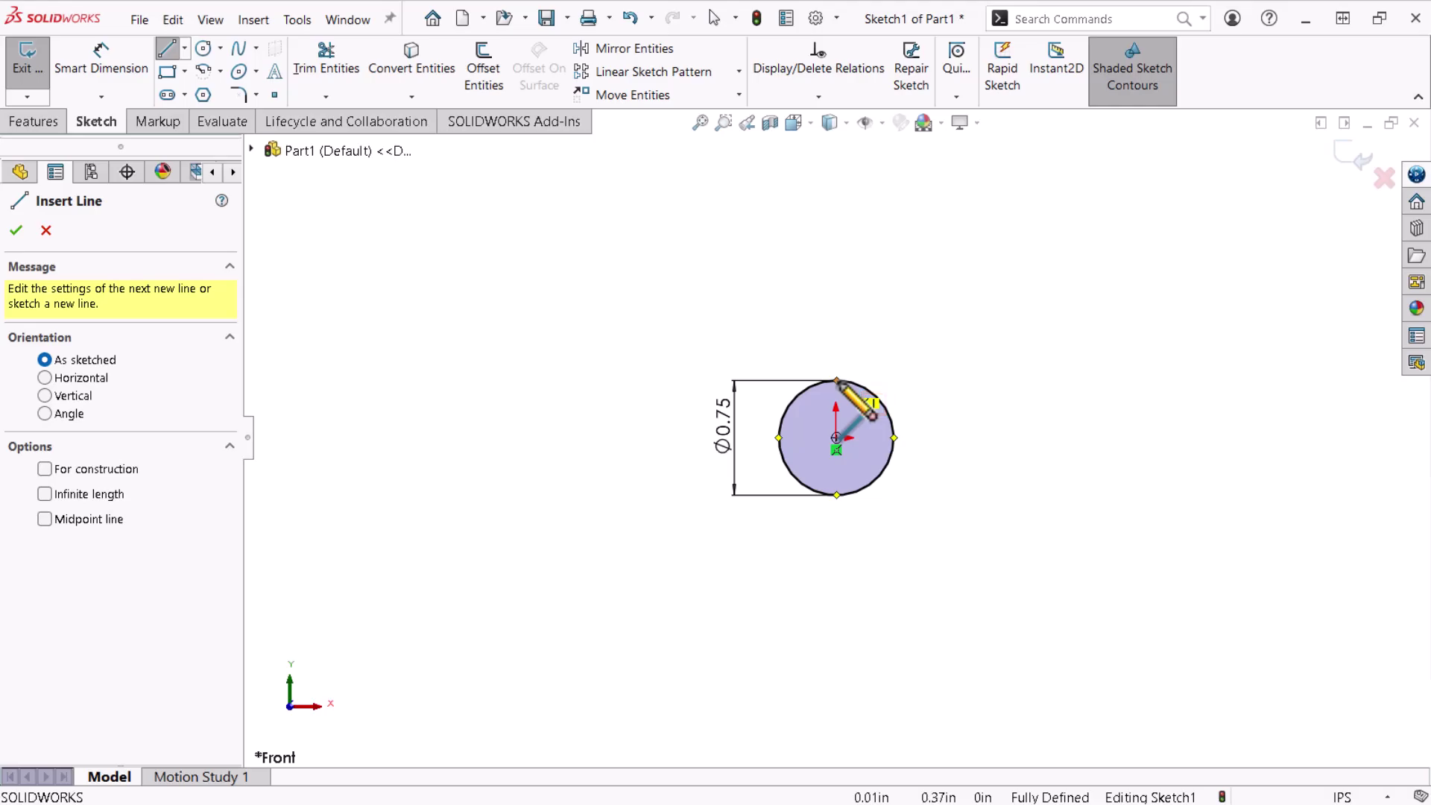
click(837, 382)
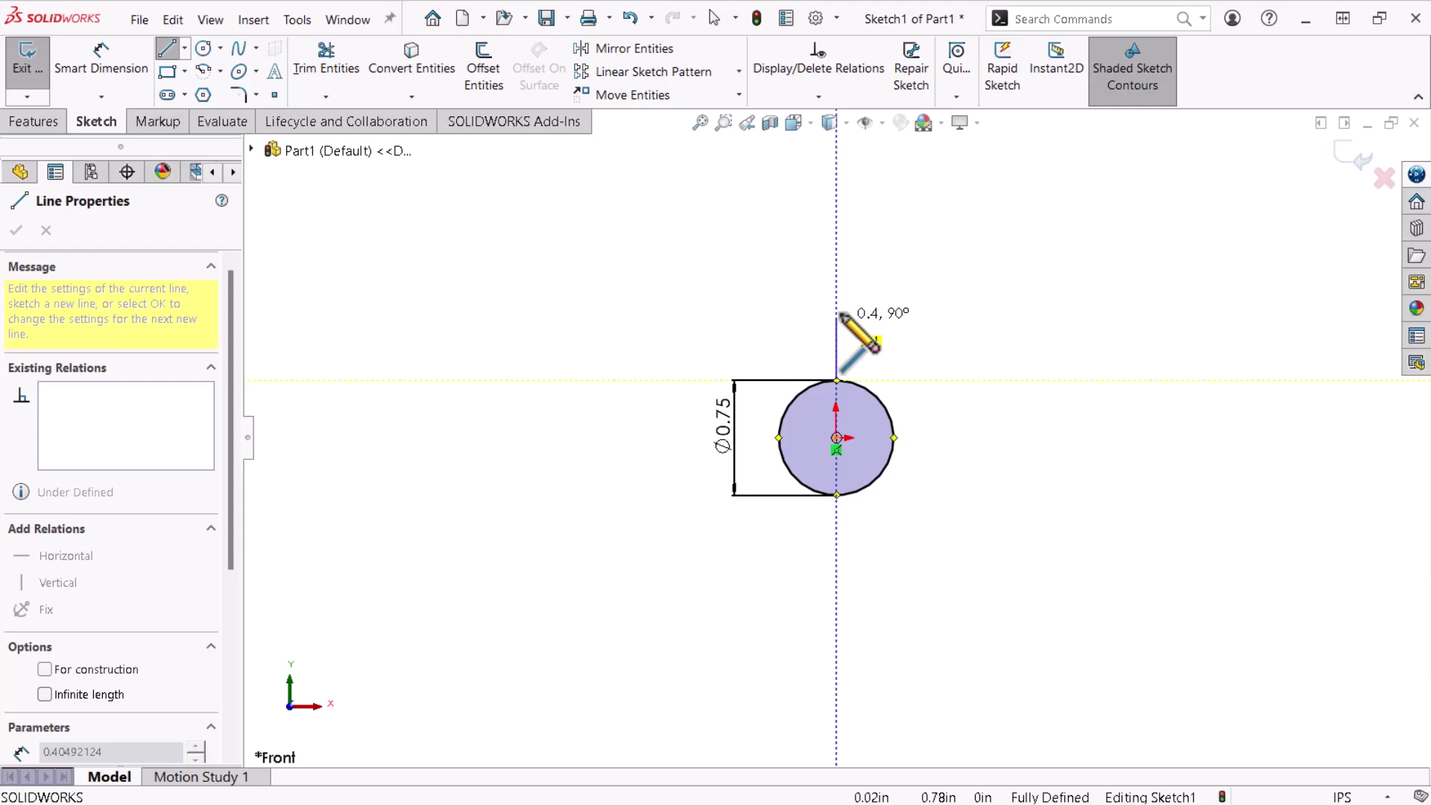
click(837, 183)
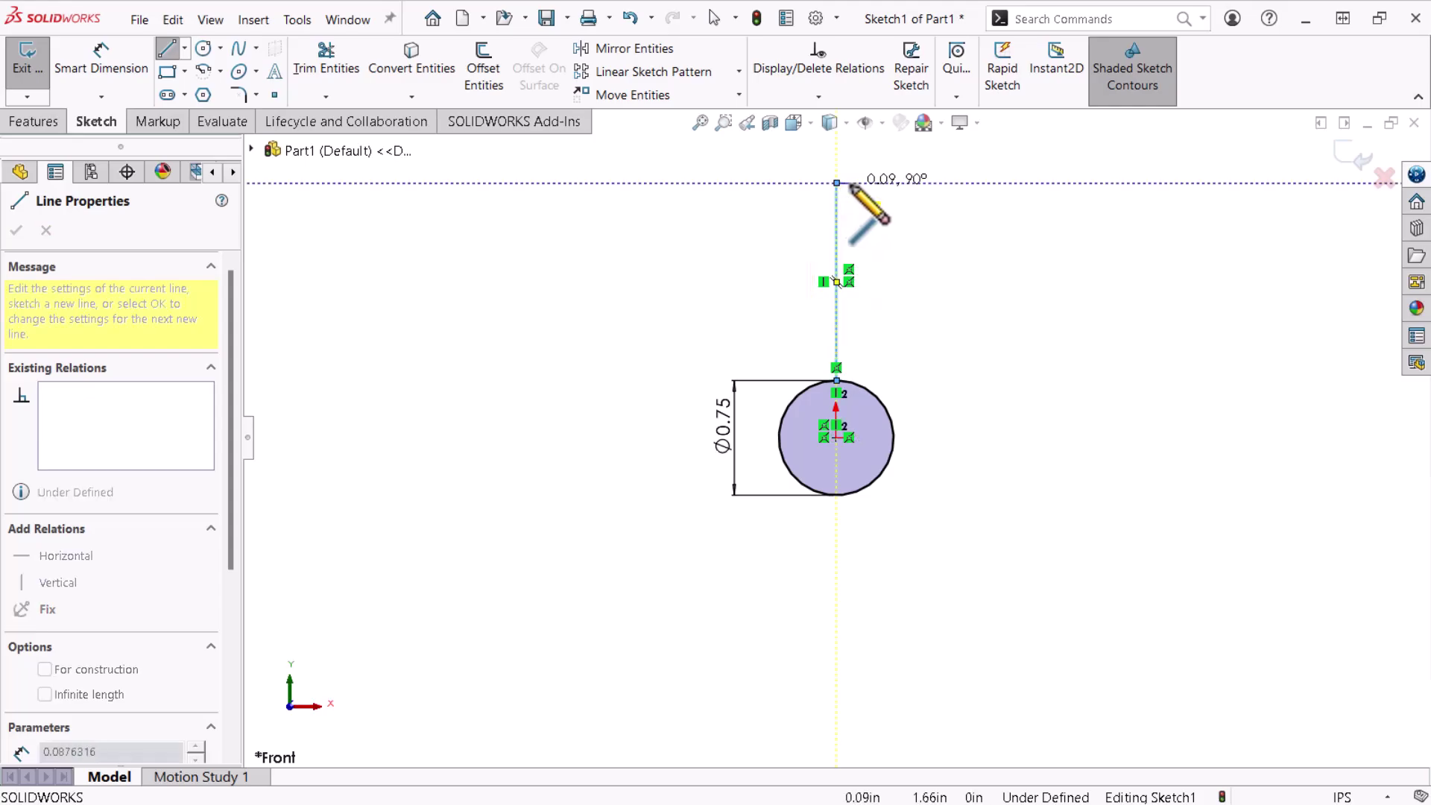
click(855, 182)
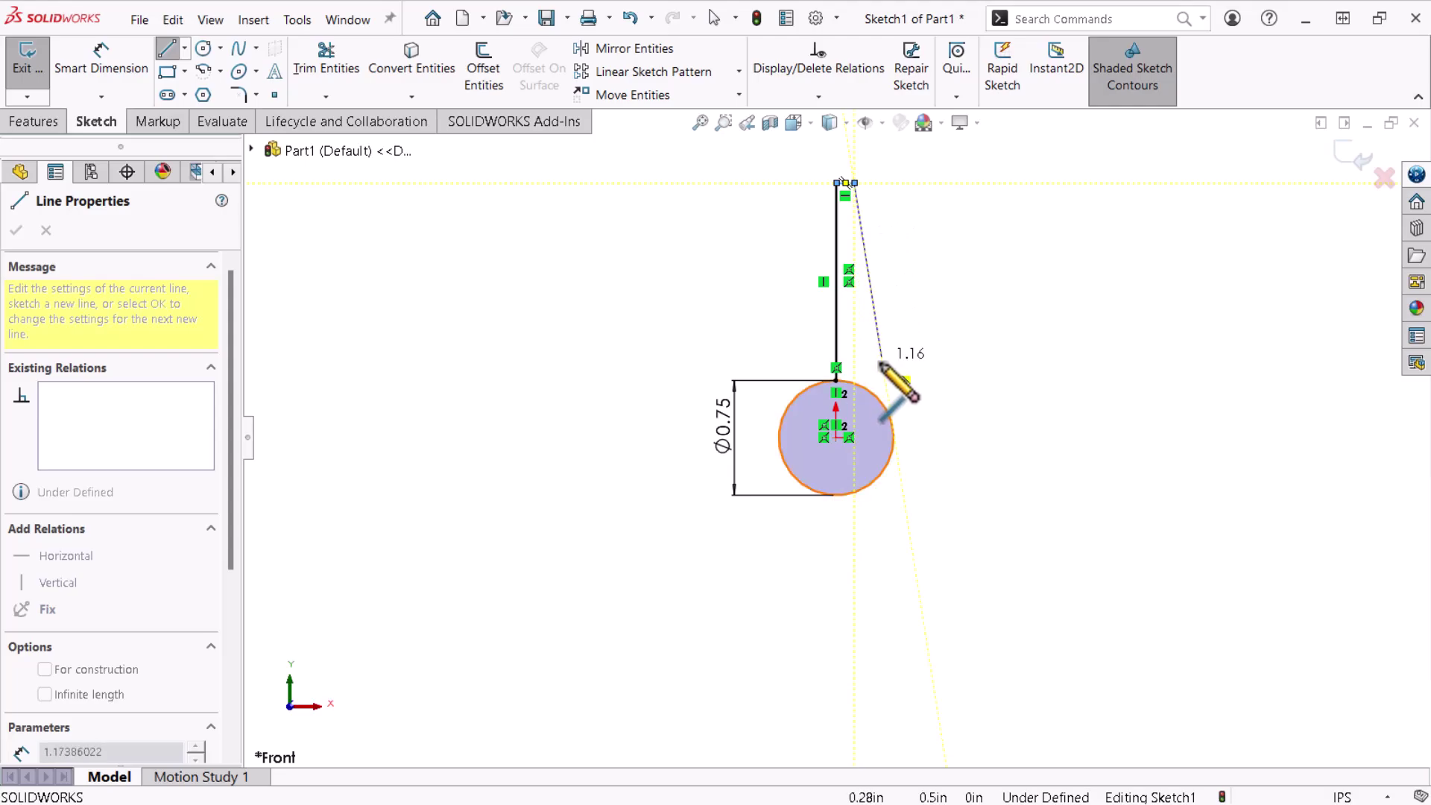
click(884, 408)
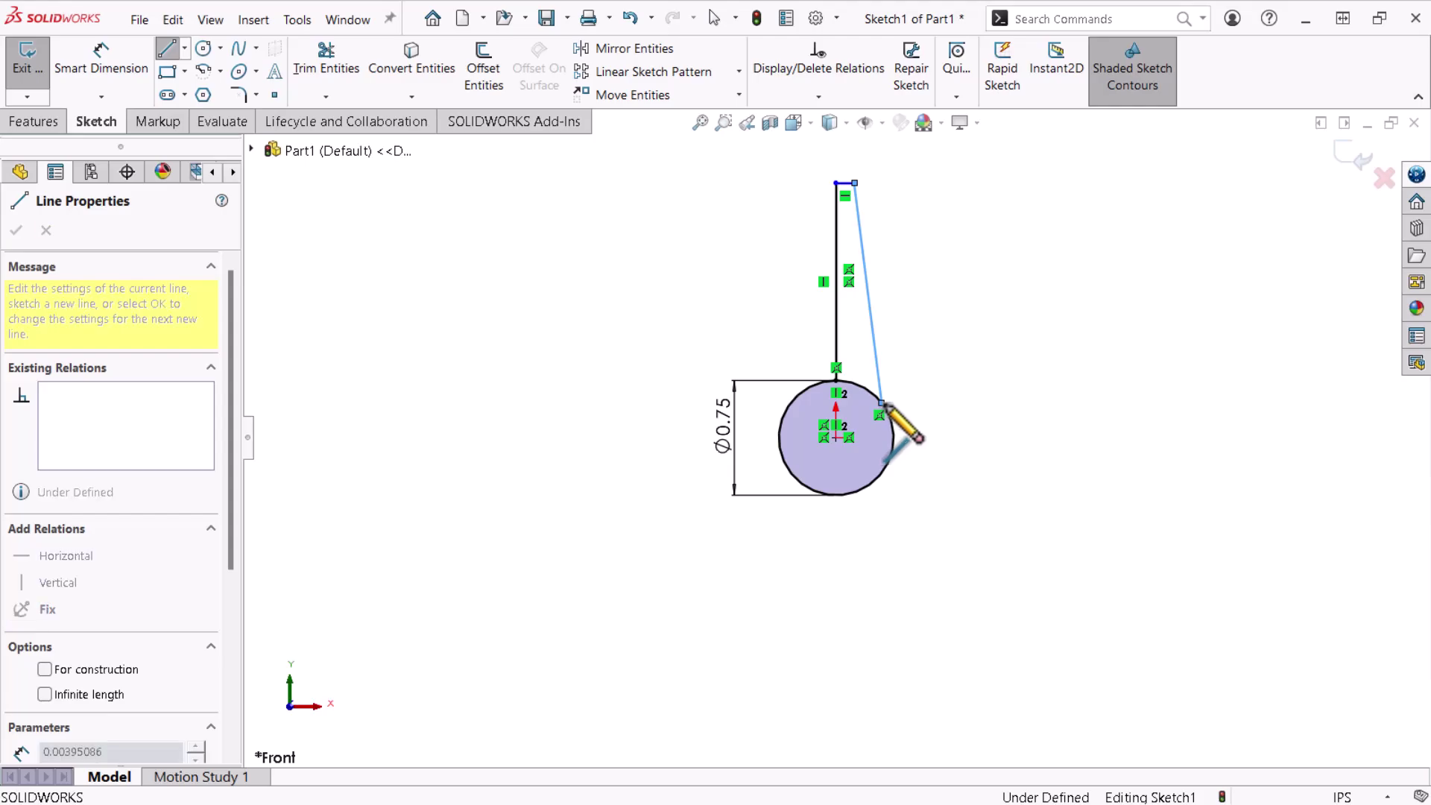
key(Escape)
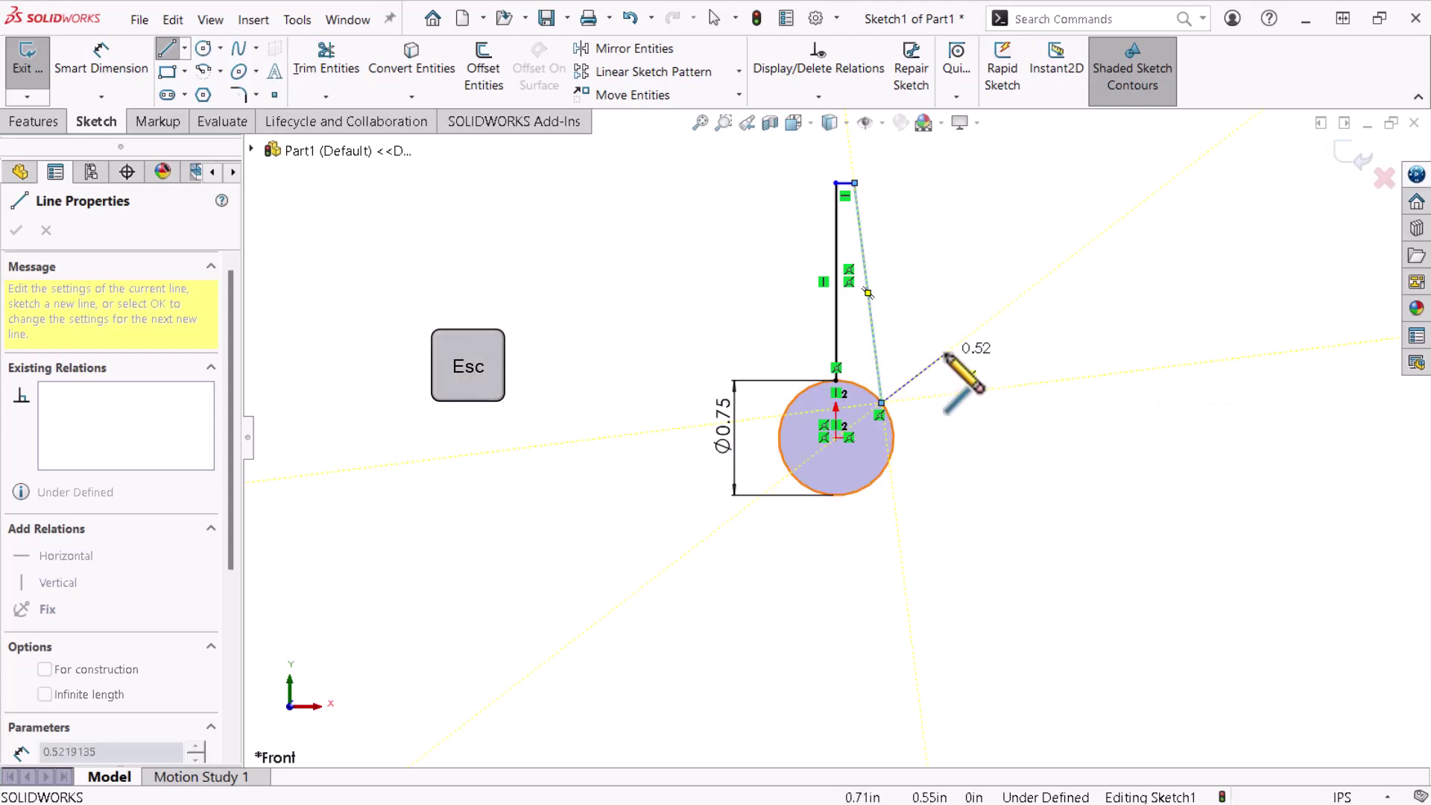
key(Escape)
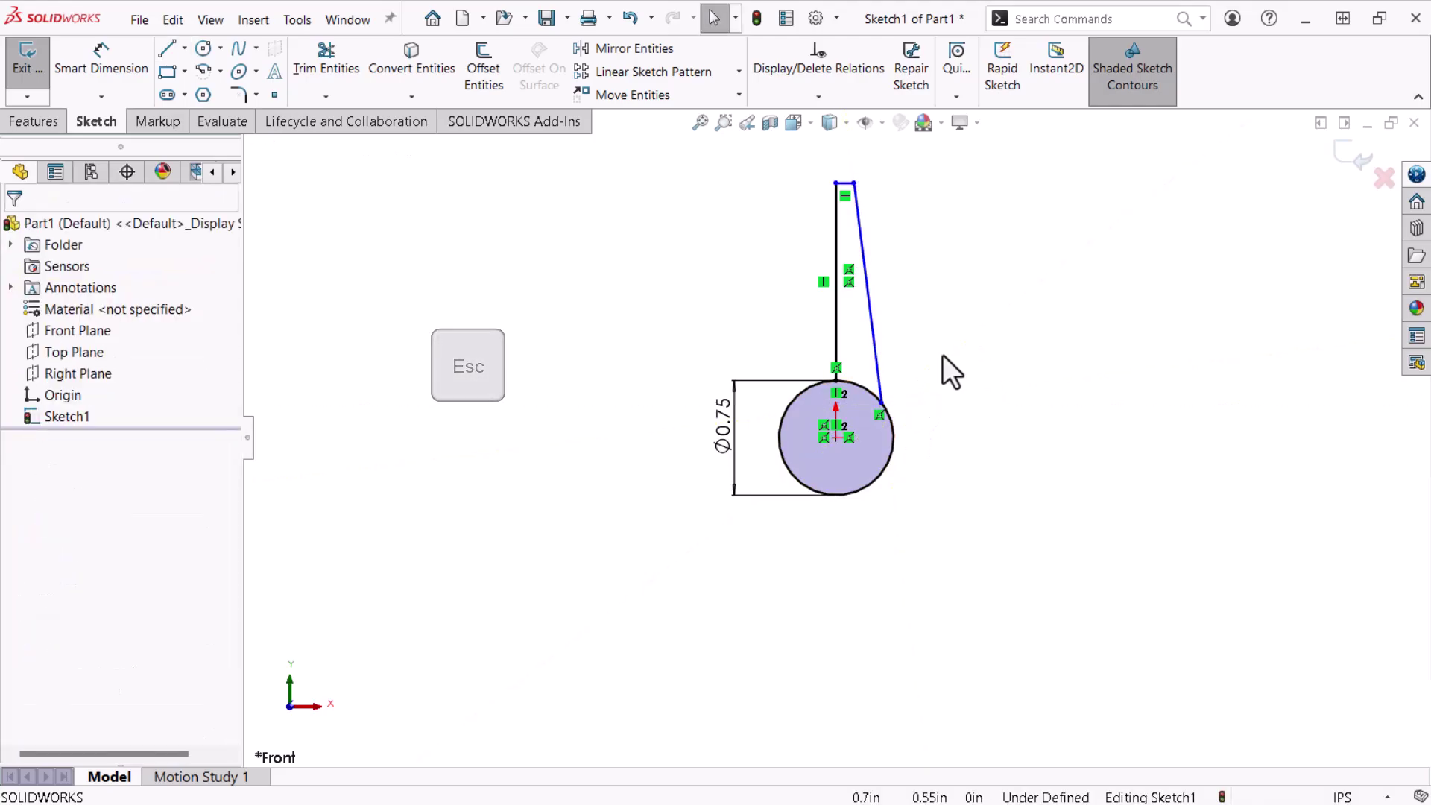
Step: Dimension the vertical line to 2 in and the top cap line to 1/8 in
click(844, 182)
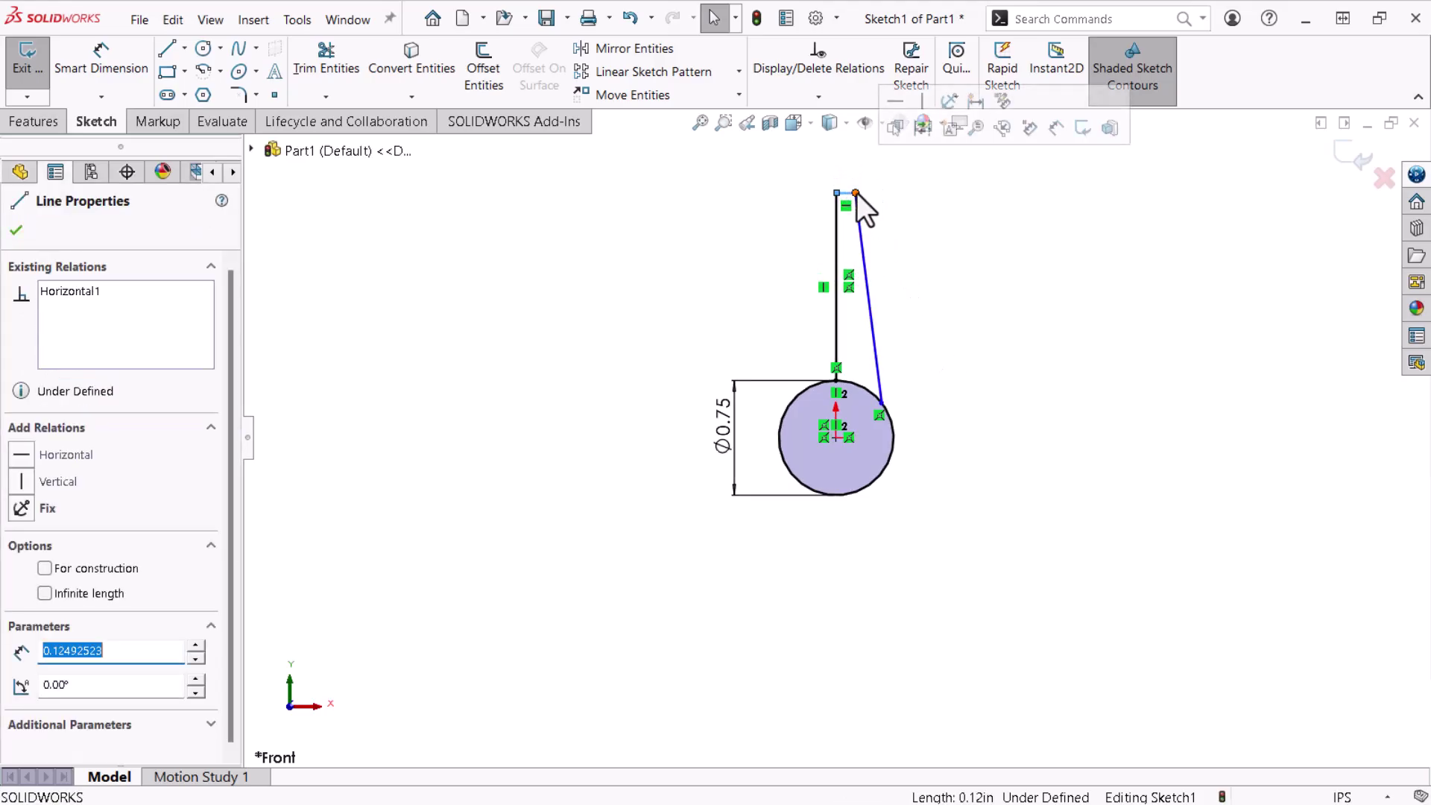
mouse_move(852, 179)
mouse_down()
mouse_move(864, 205)
mouse_move(852, 187)
mouse_up()
key(Escape)
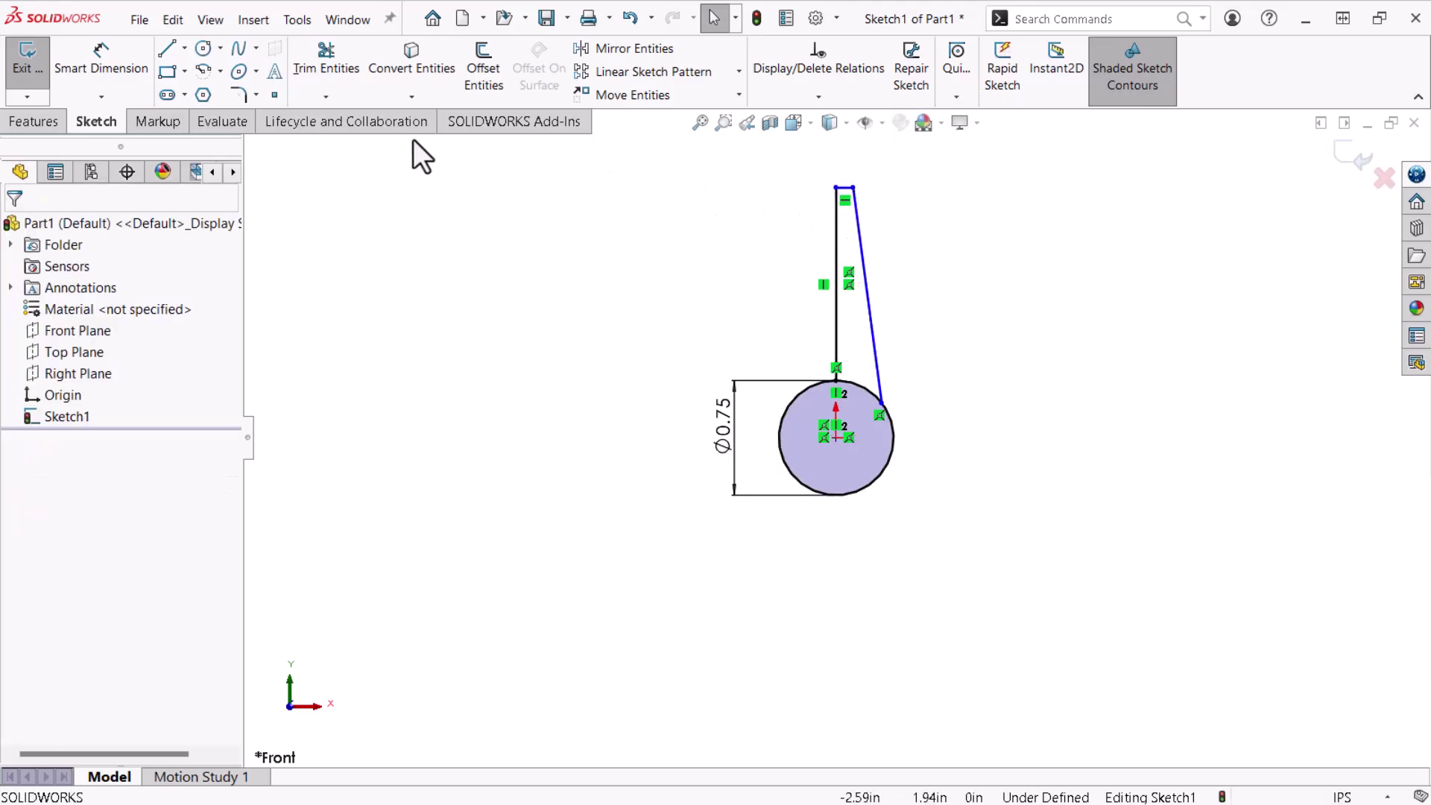
click(97, 78)
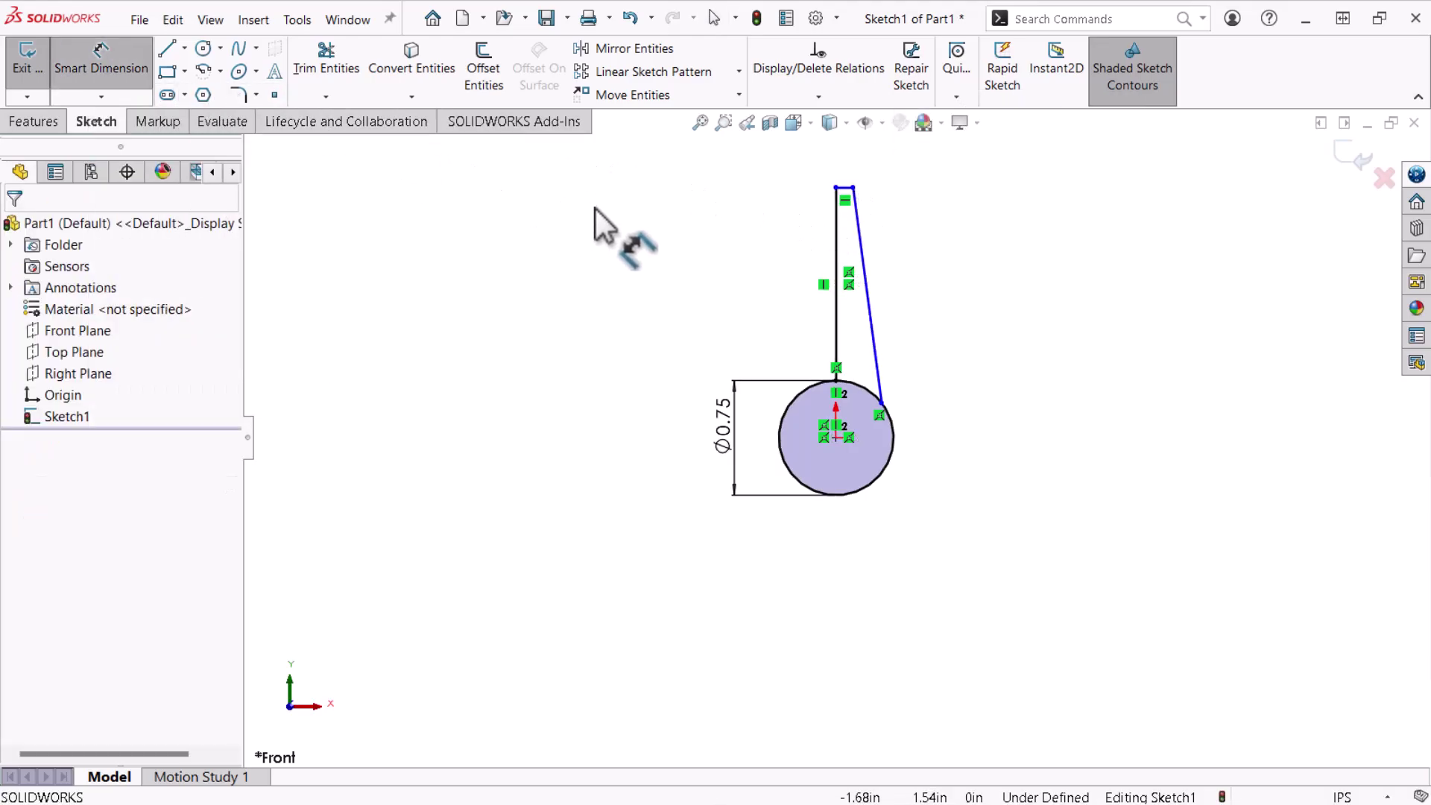
click(836, 280)
click(788, 271)
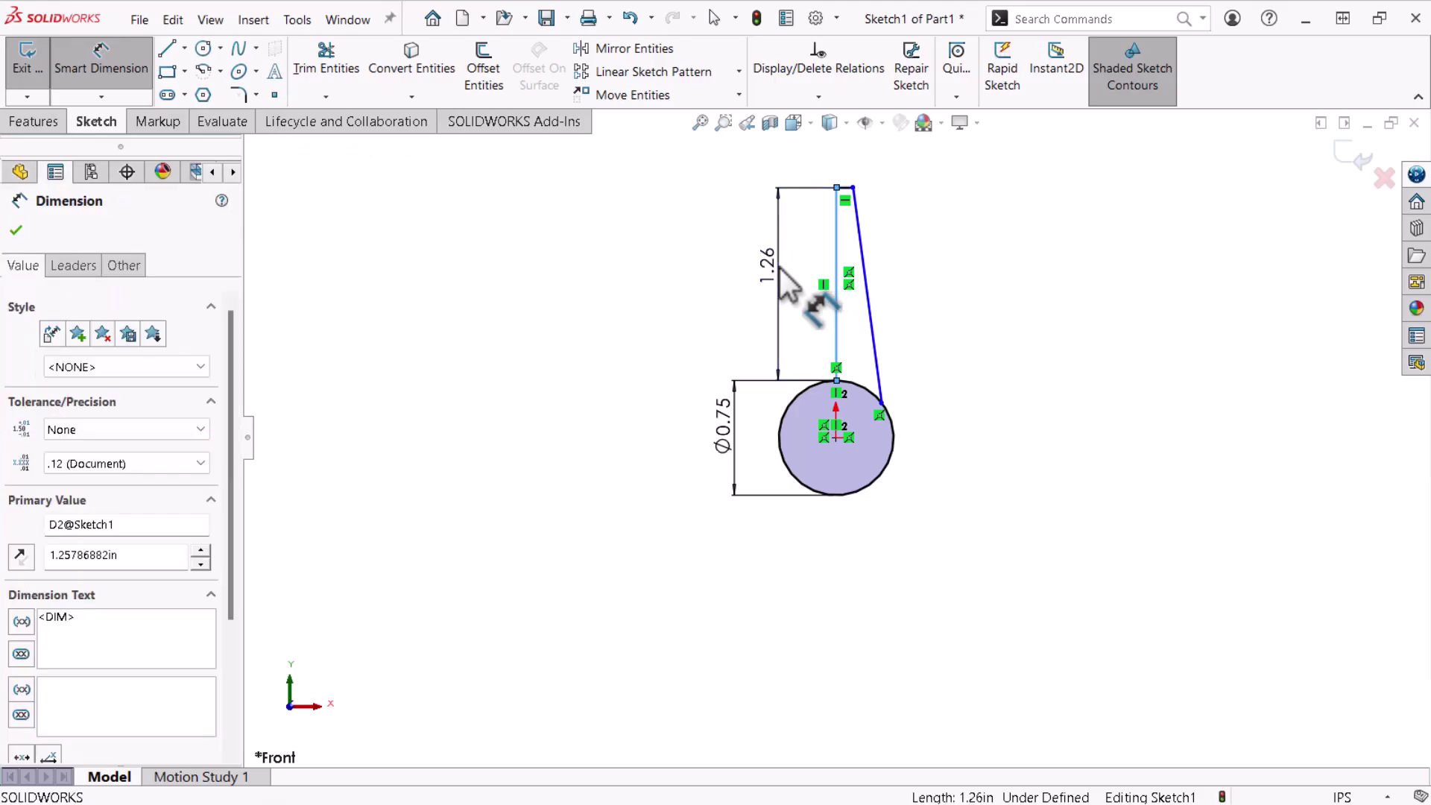
text(2)
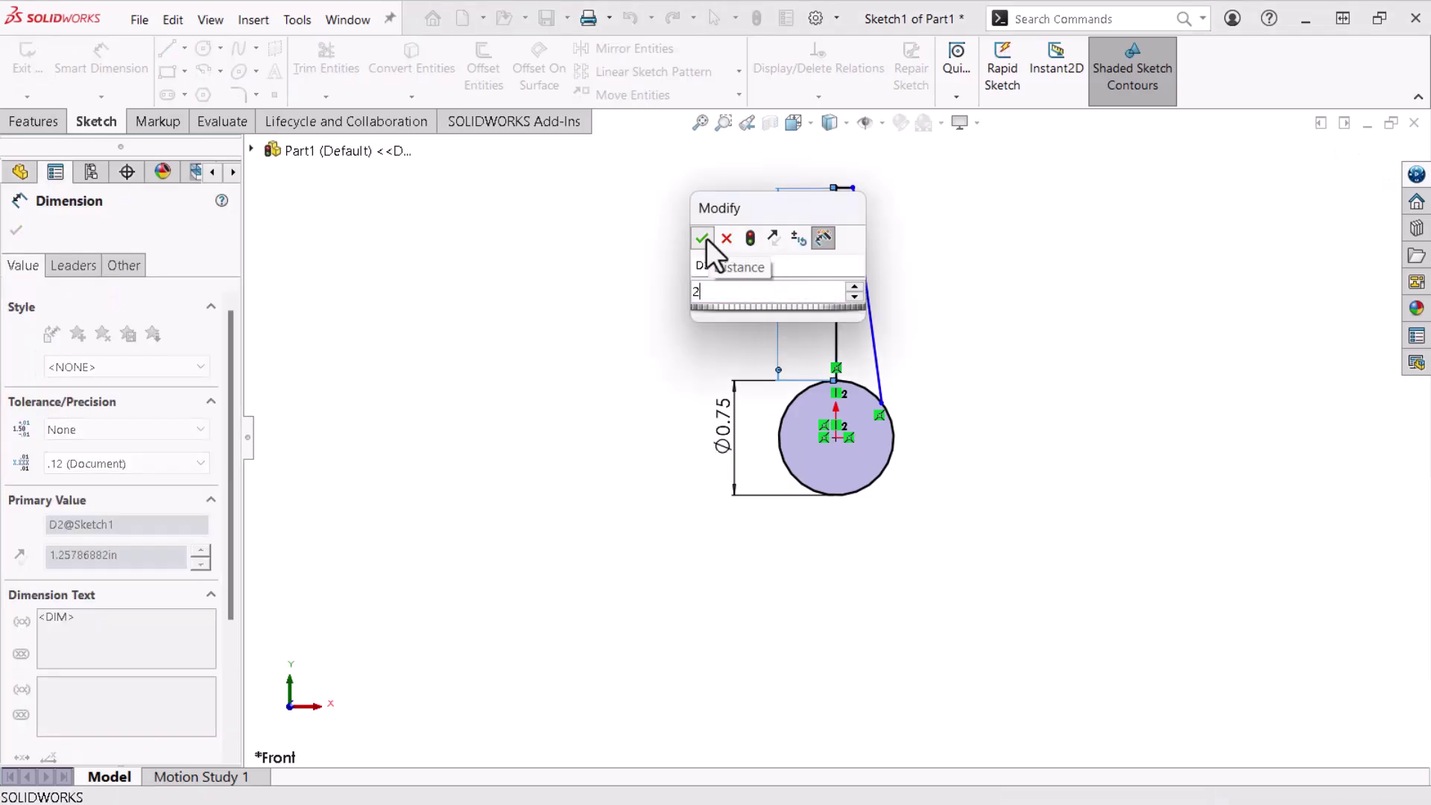
click(707, 238)
key(f)
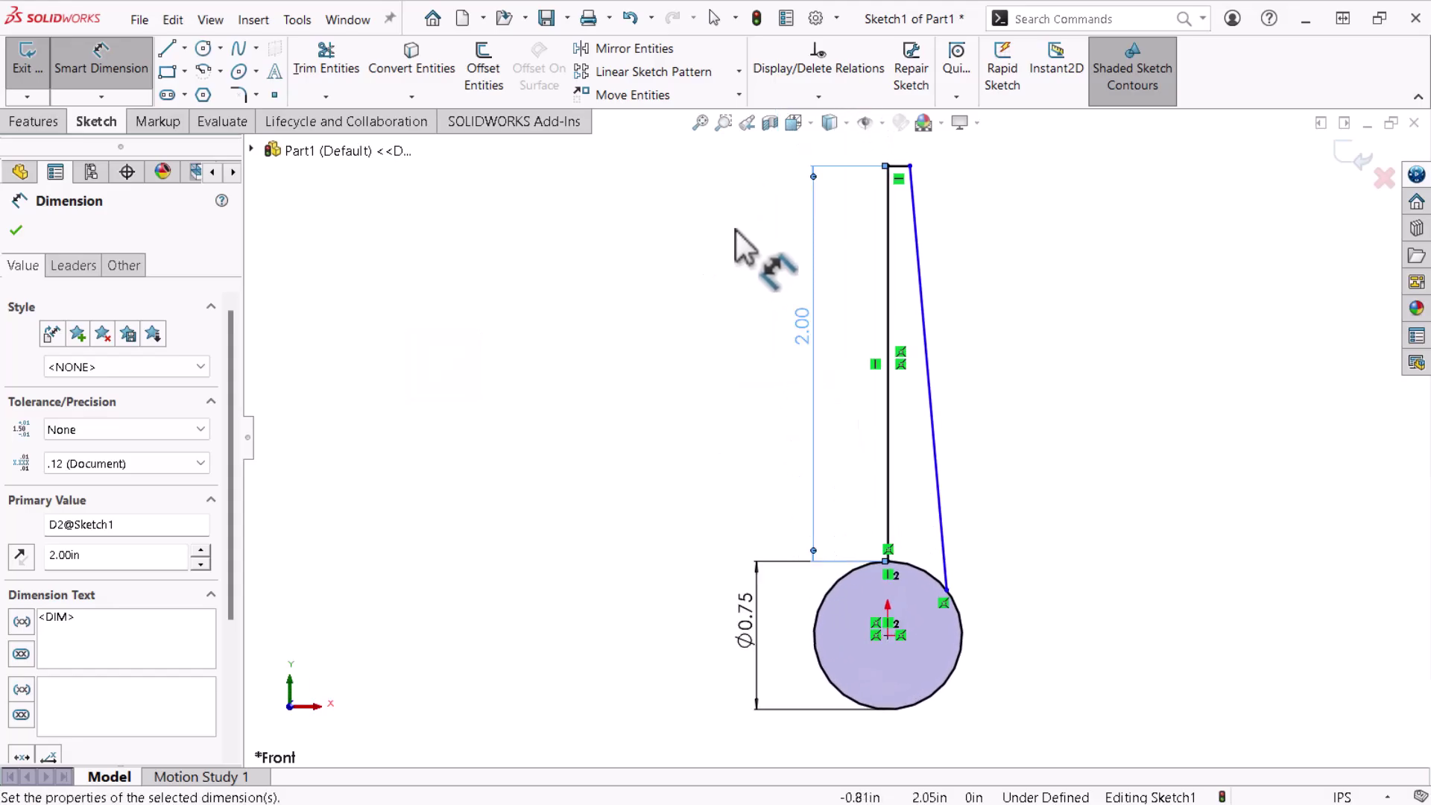
click(900, 167)
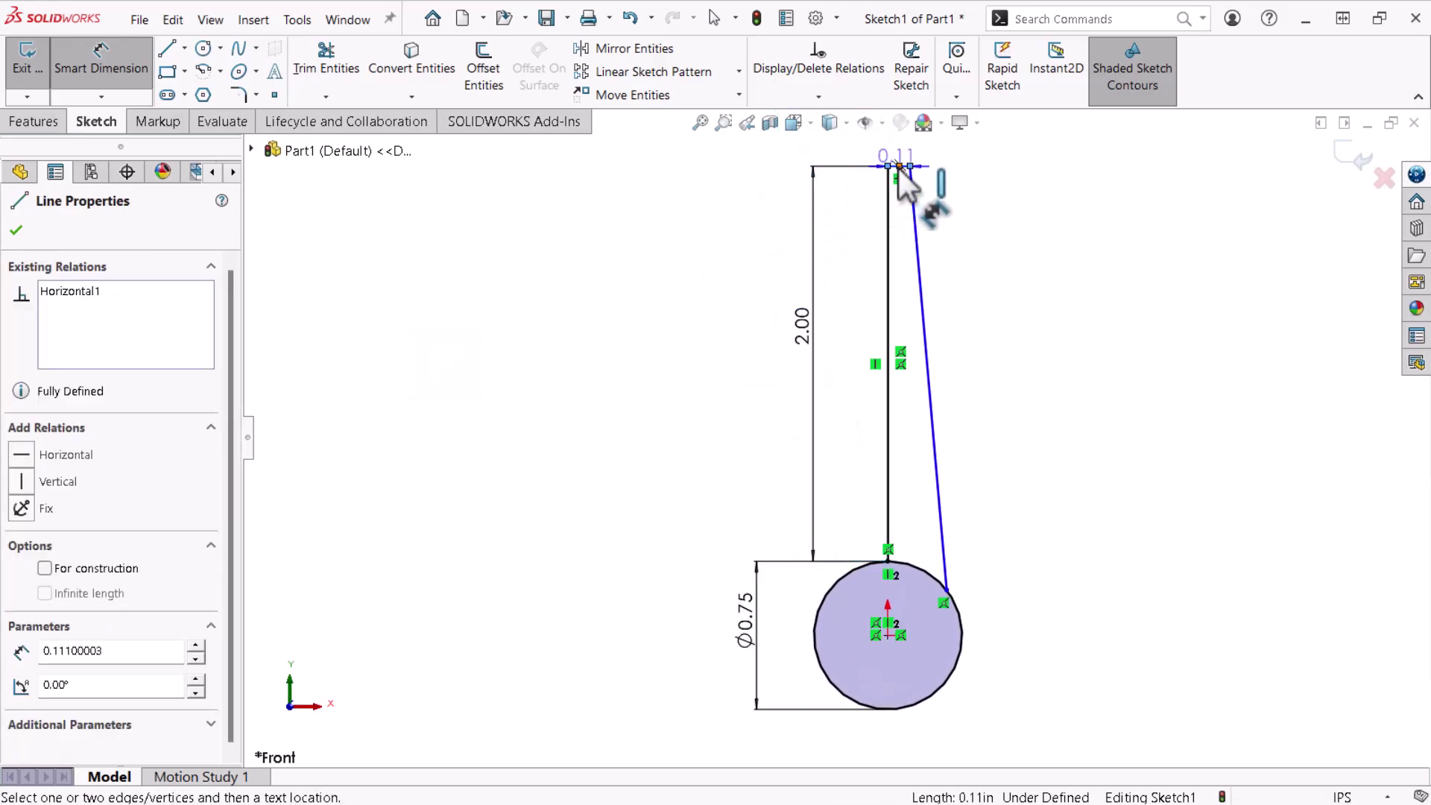
click(900, 162)
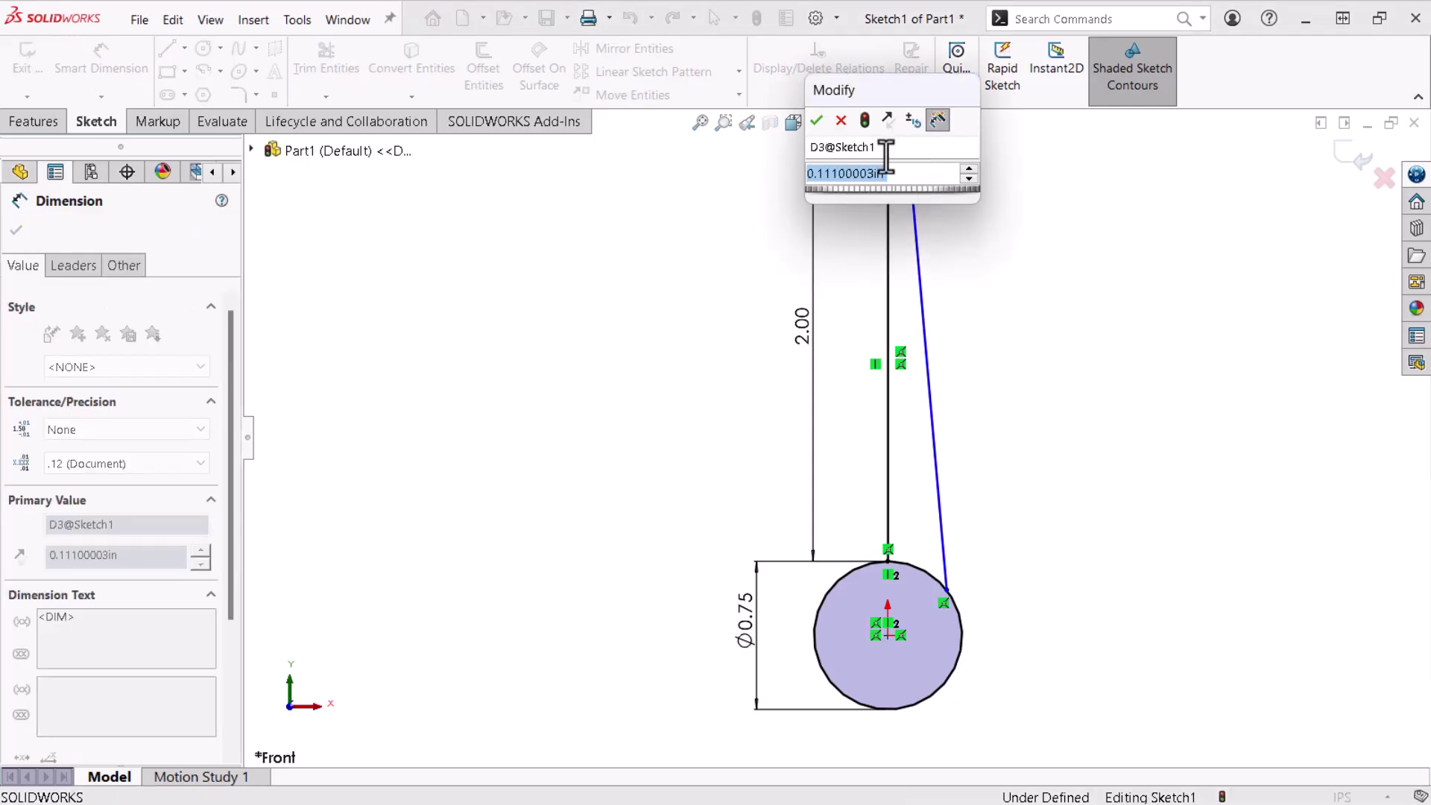
text(1/8)
key(Return)
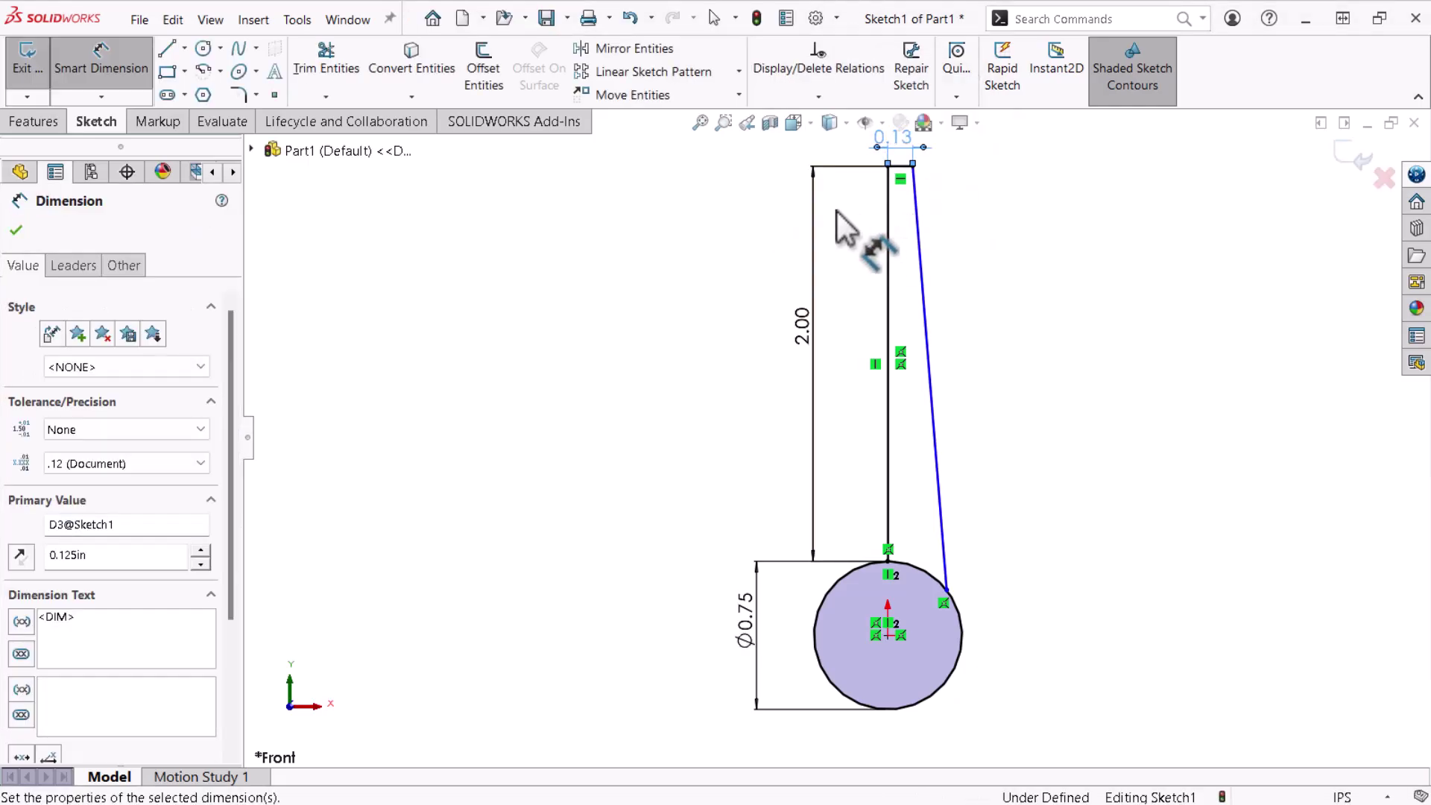
key(Escape)
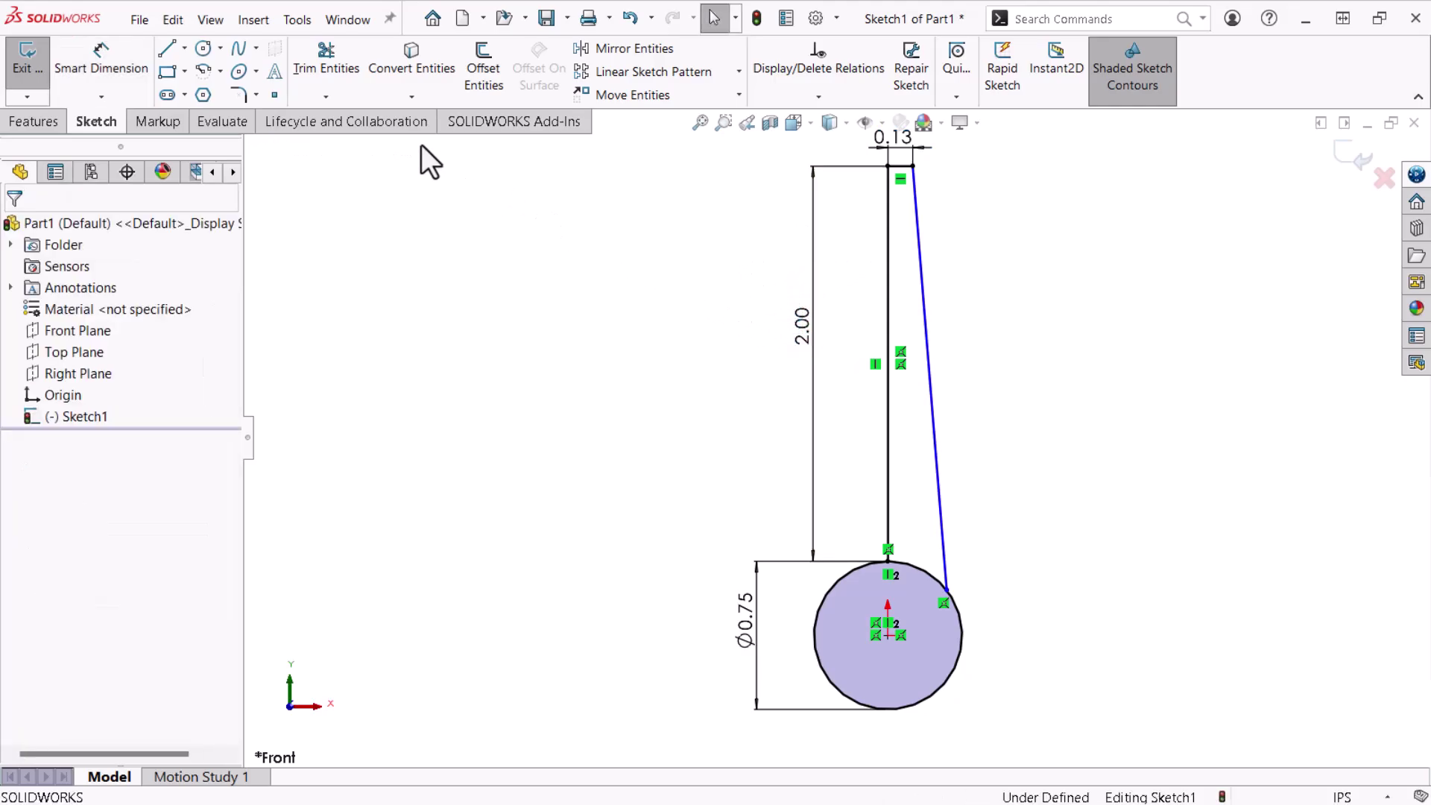
Step: Draw a horizontal radius line from the circle centre to its edge as construction geometry
click(167, 48)
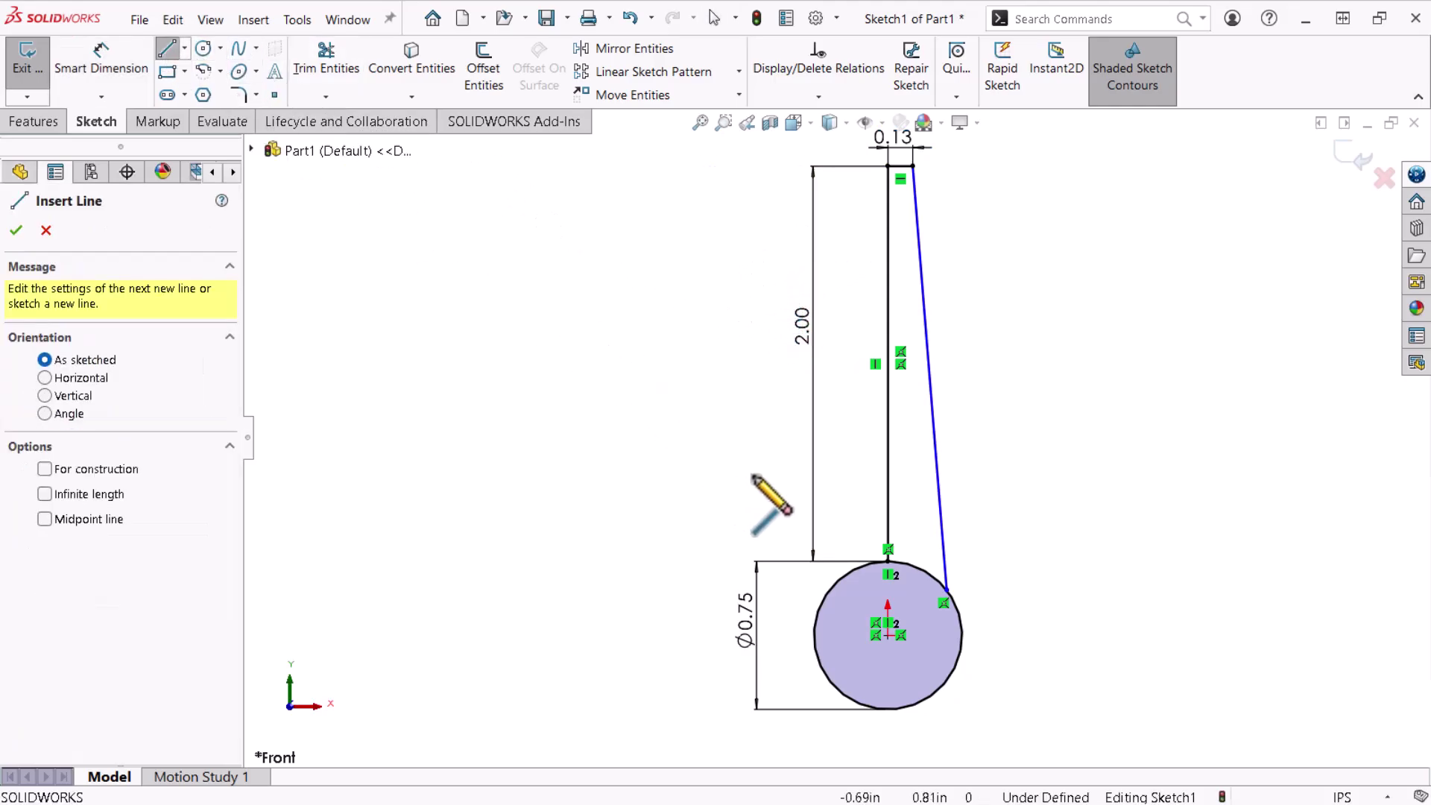
click(889, 635)
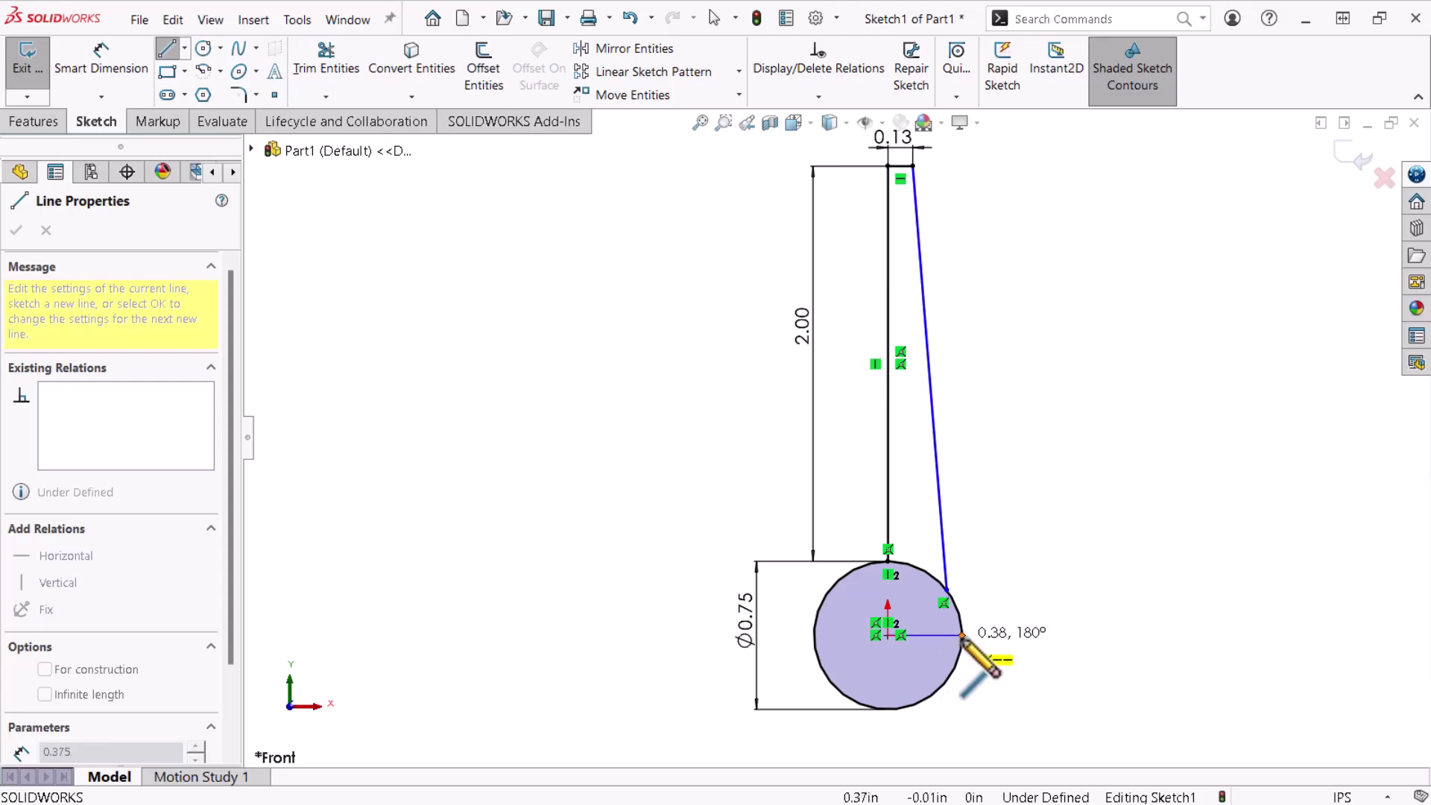
click(961, 635)
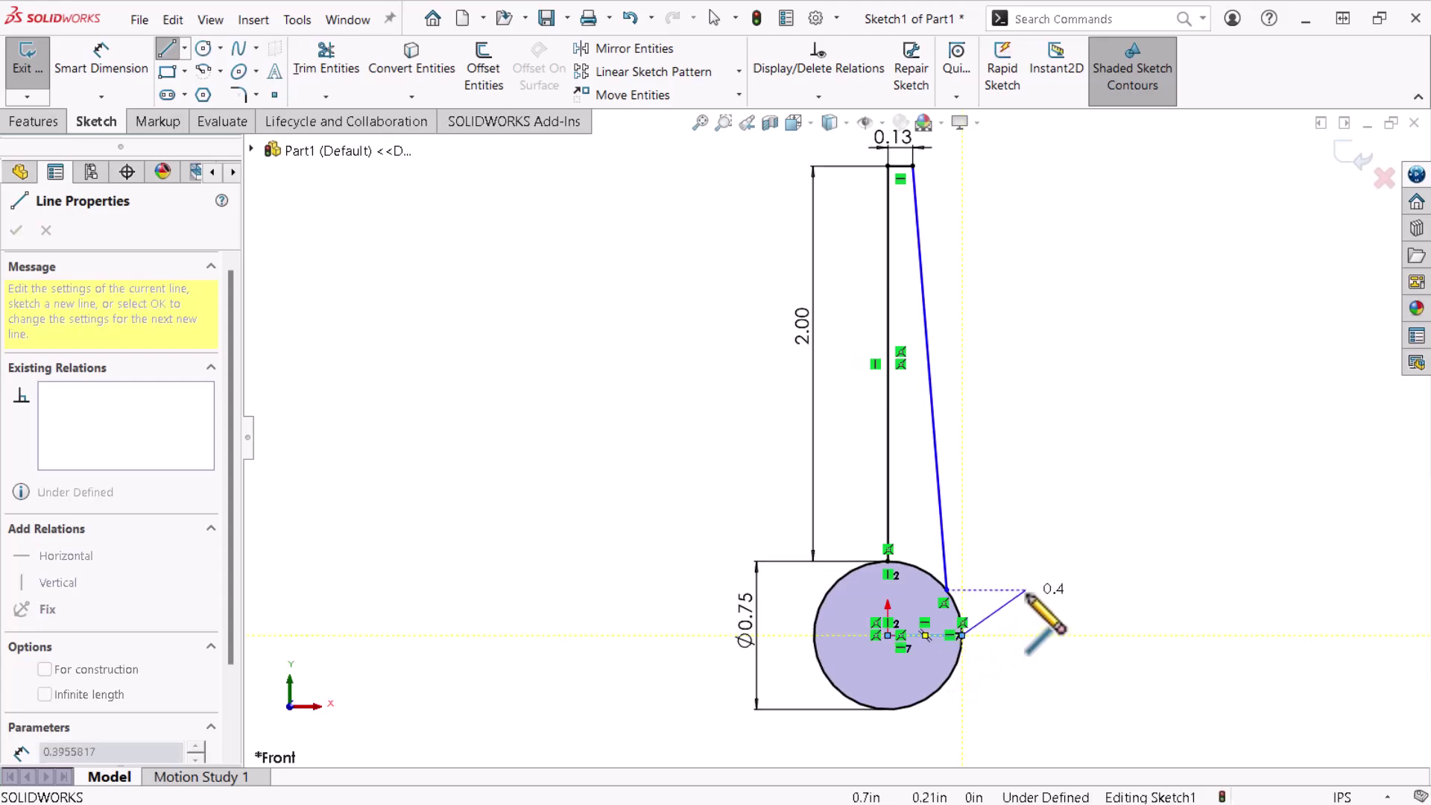
key(Escape)
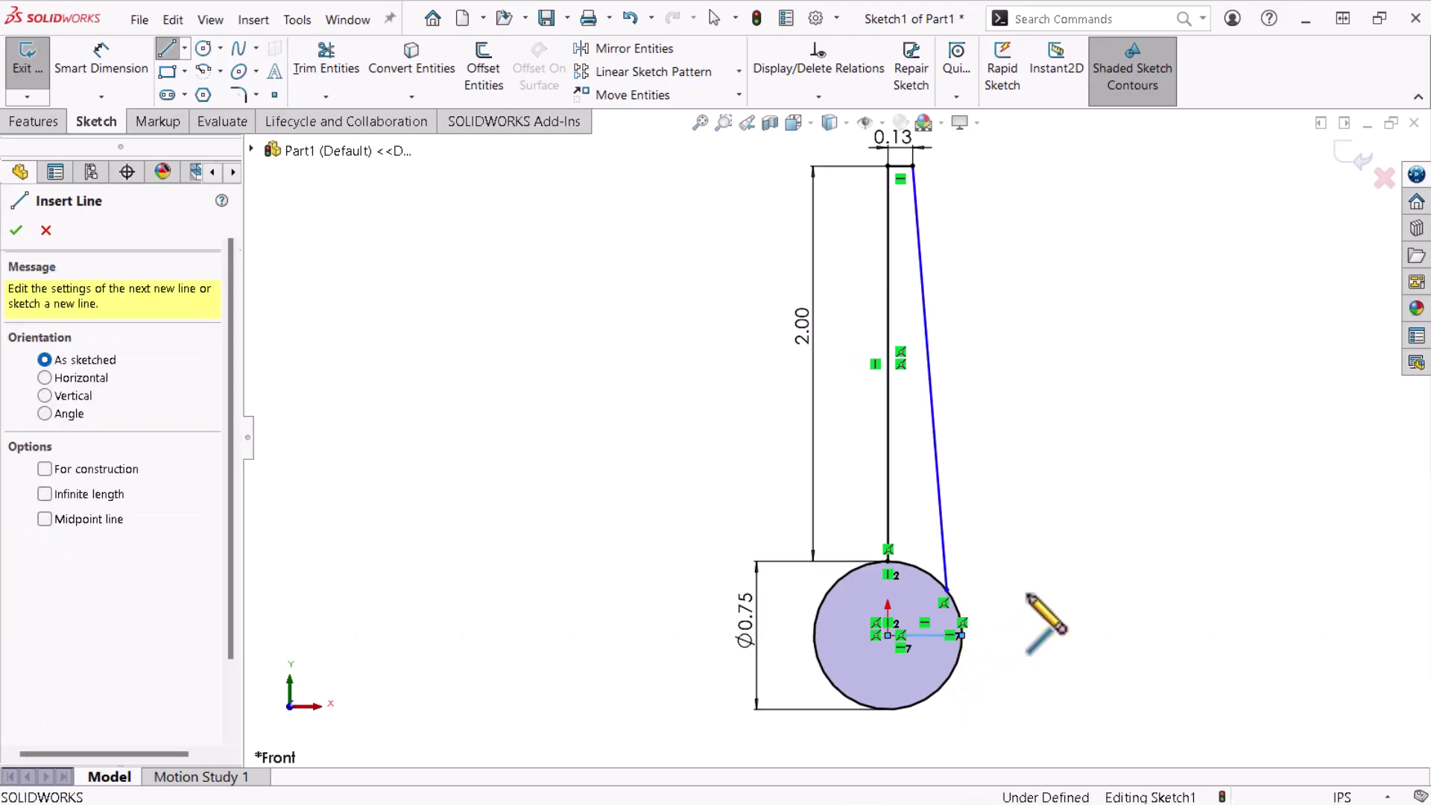
key(Escape)
scroll(986, 634, up, 3)
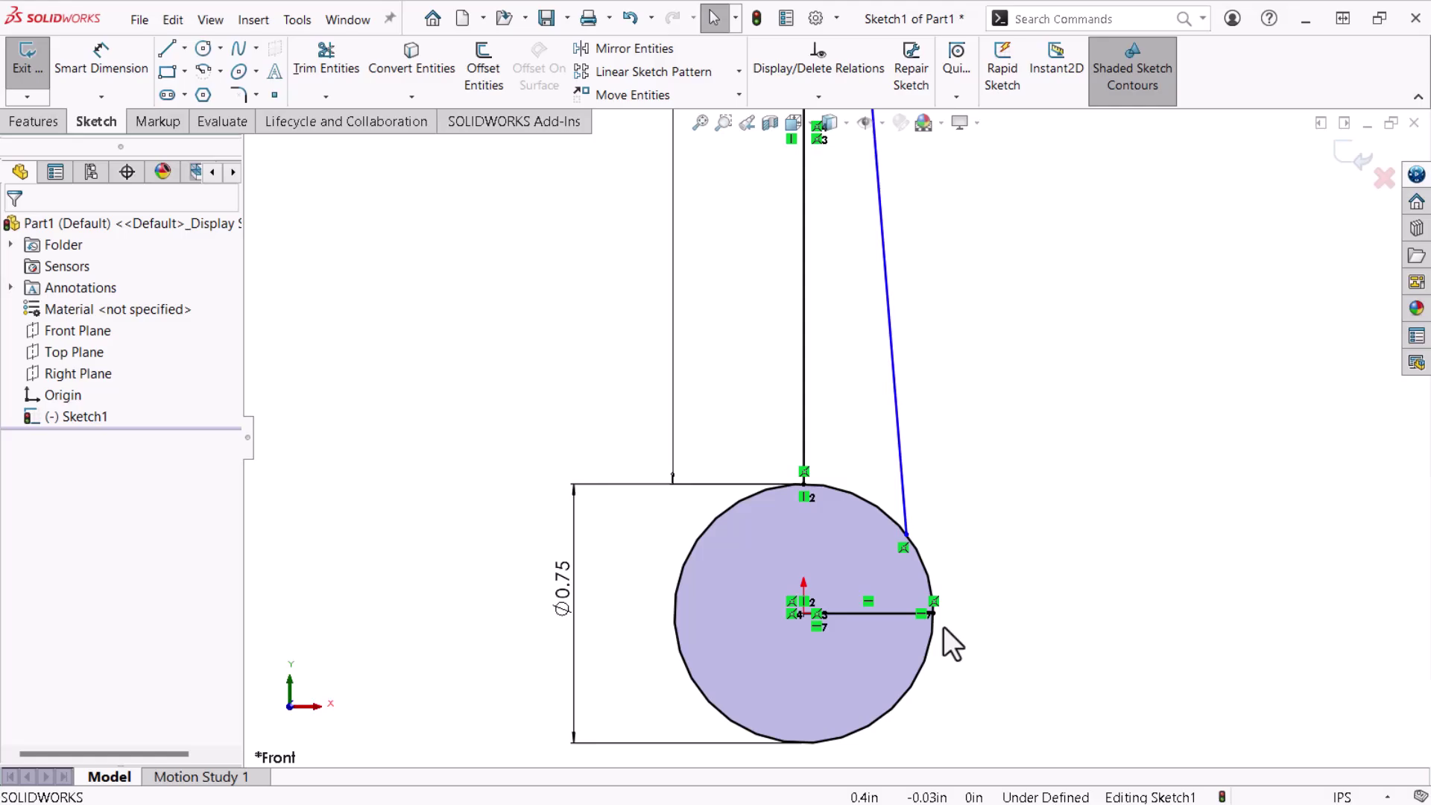
click(890, 616)
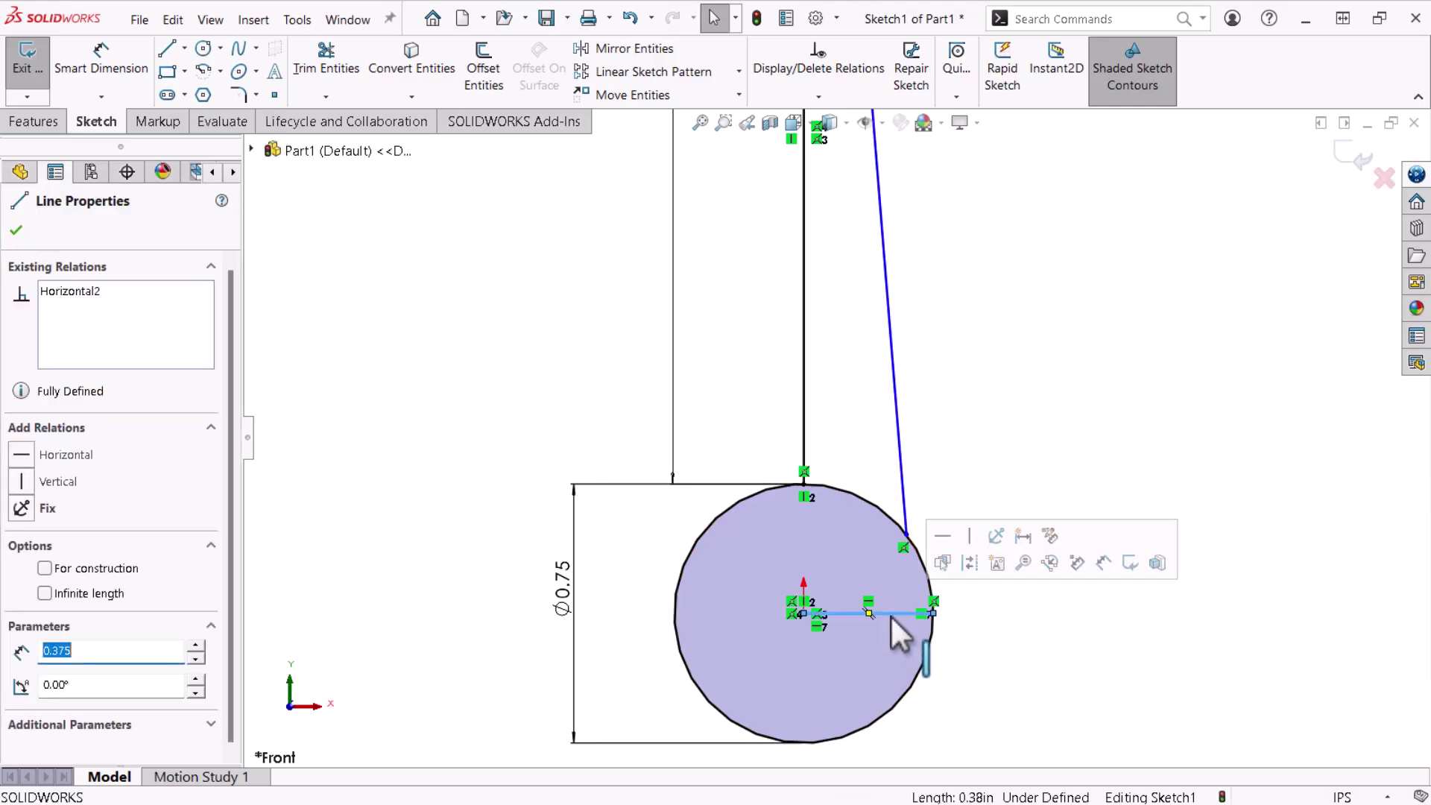
click(965, 568)
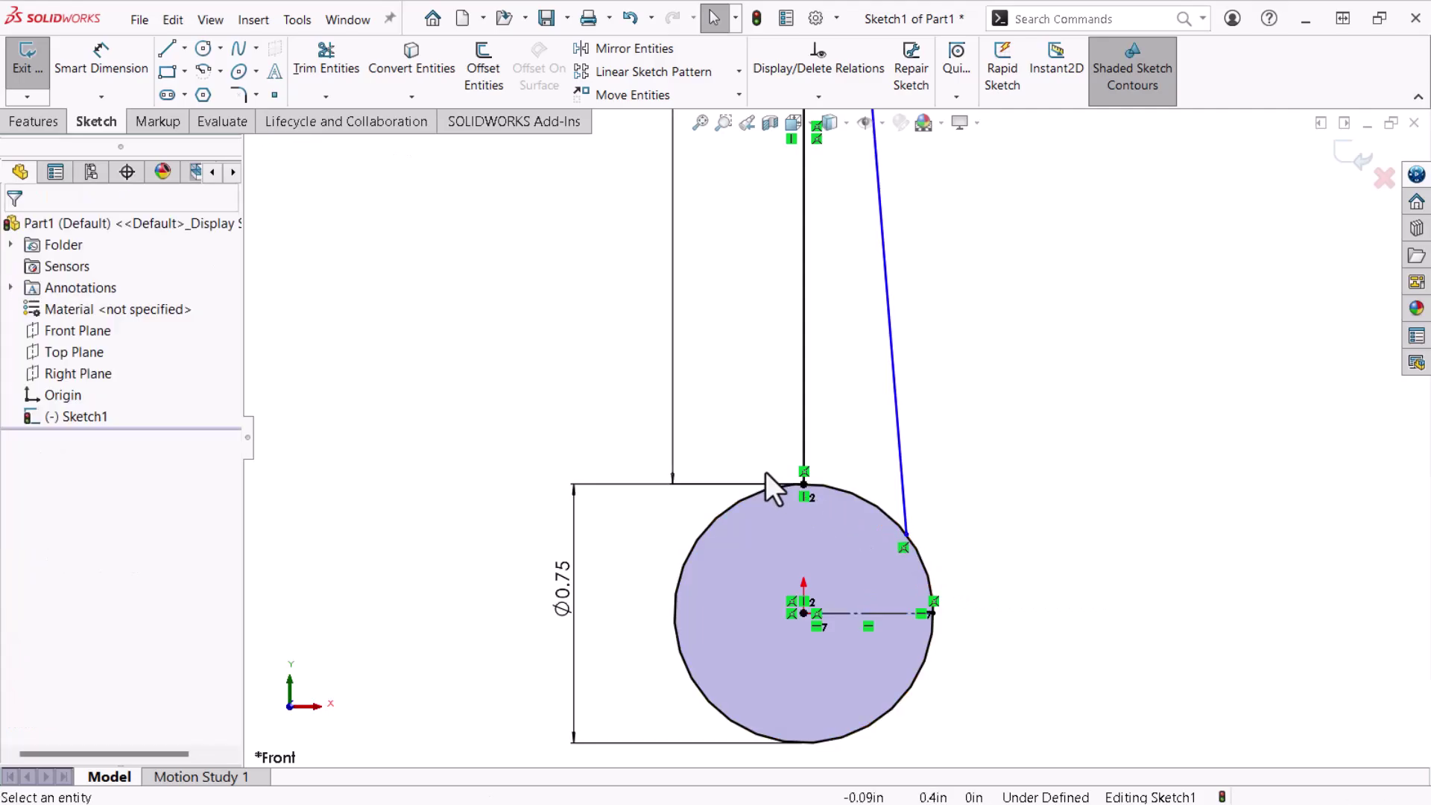
Step: Set a 15° angle between the slanted line's circle endpoint and the construction radius
click(111, 68)
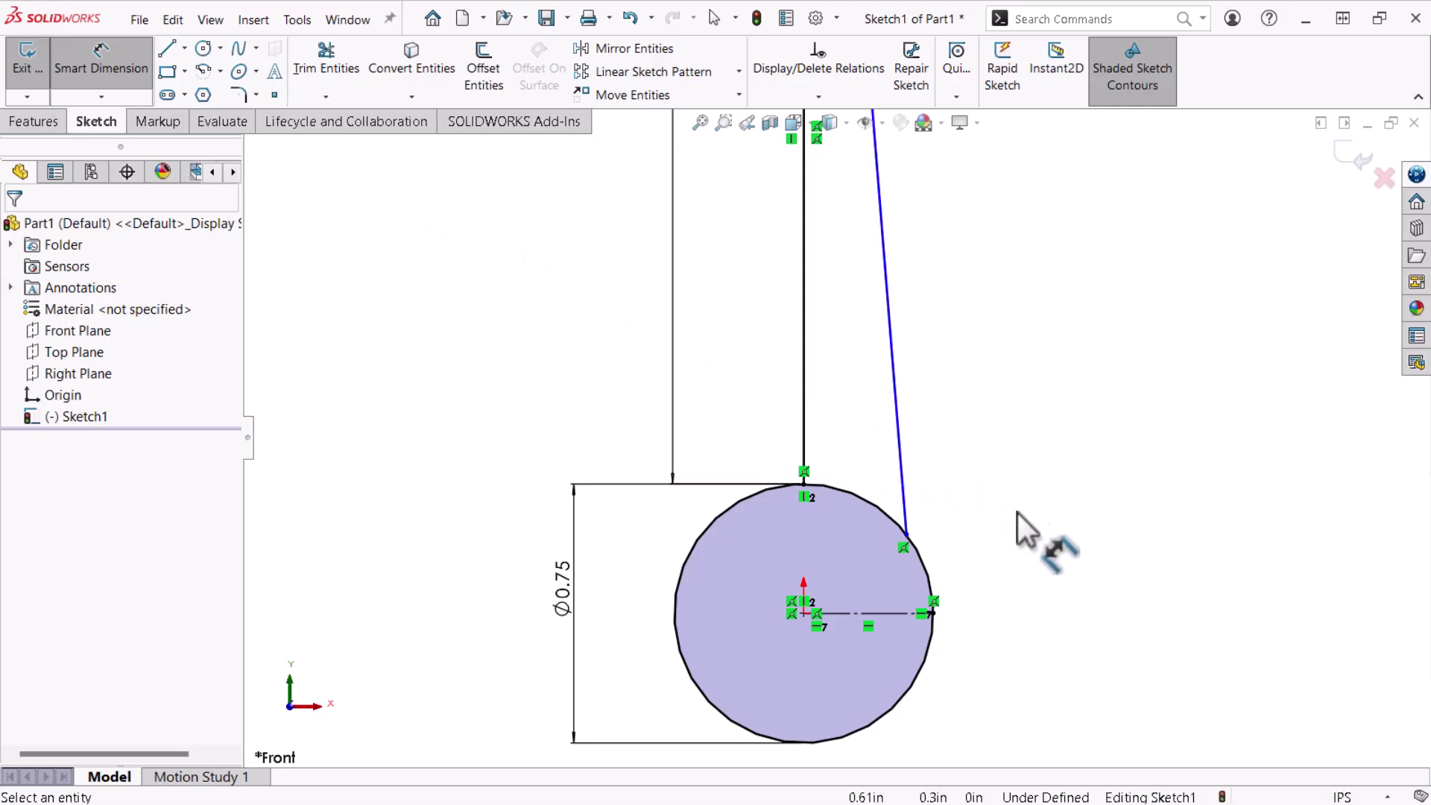
click(905, 534)
click(807, 612)
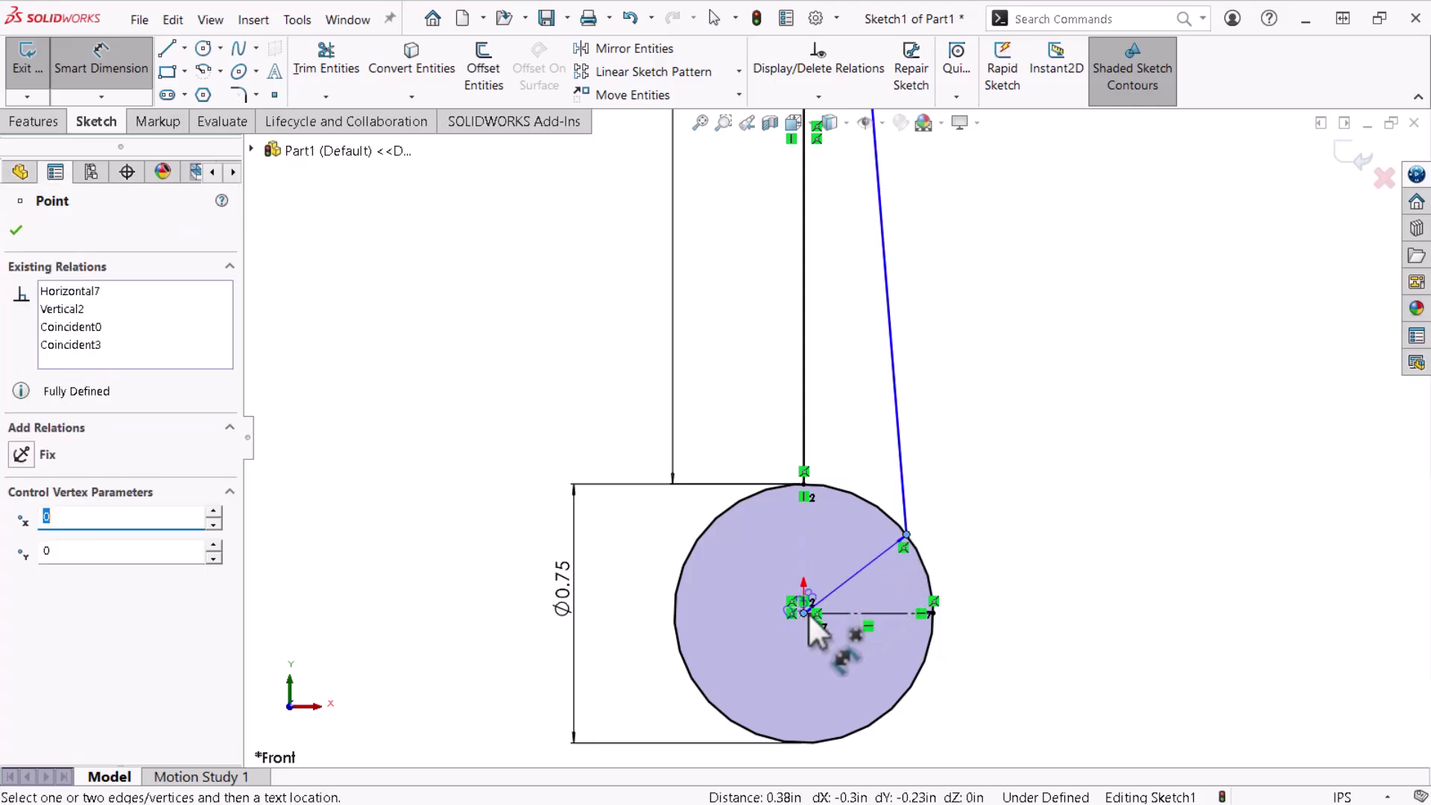
click(933, 614)
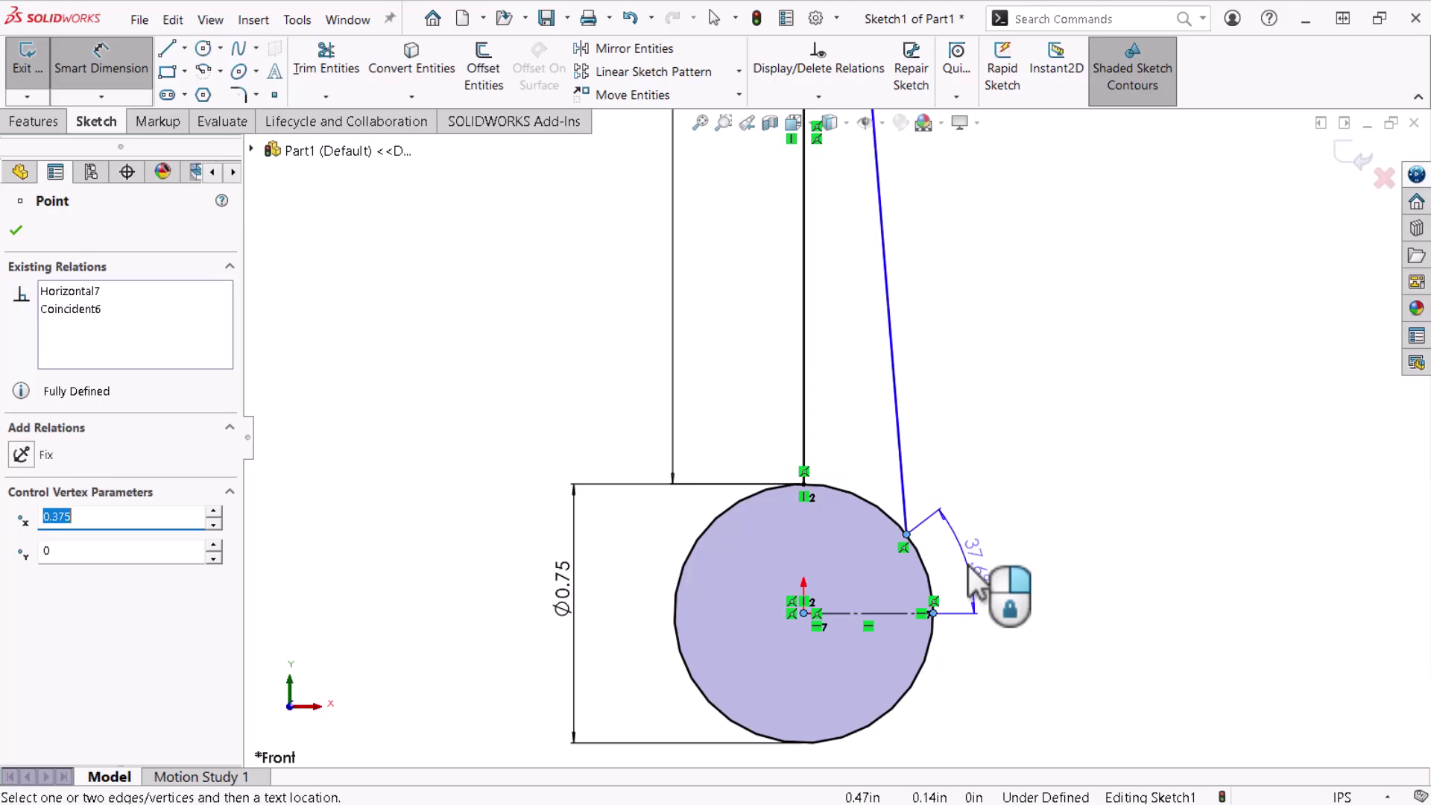
click(969, 564)
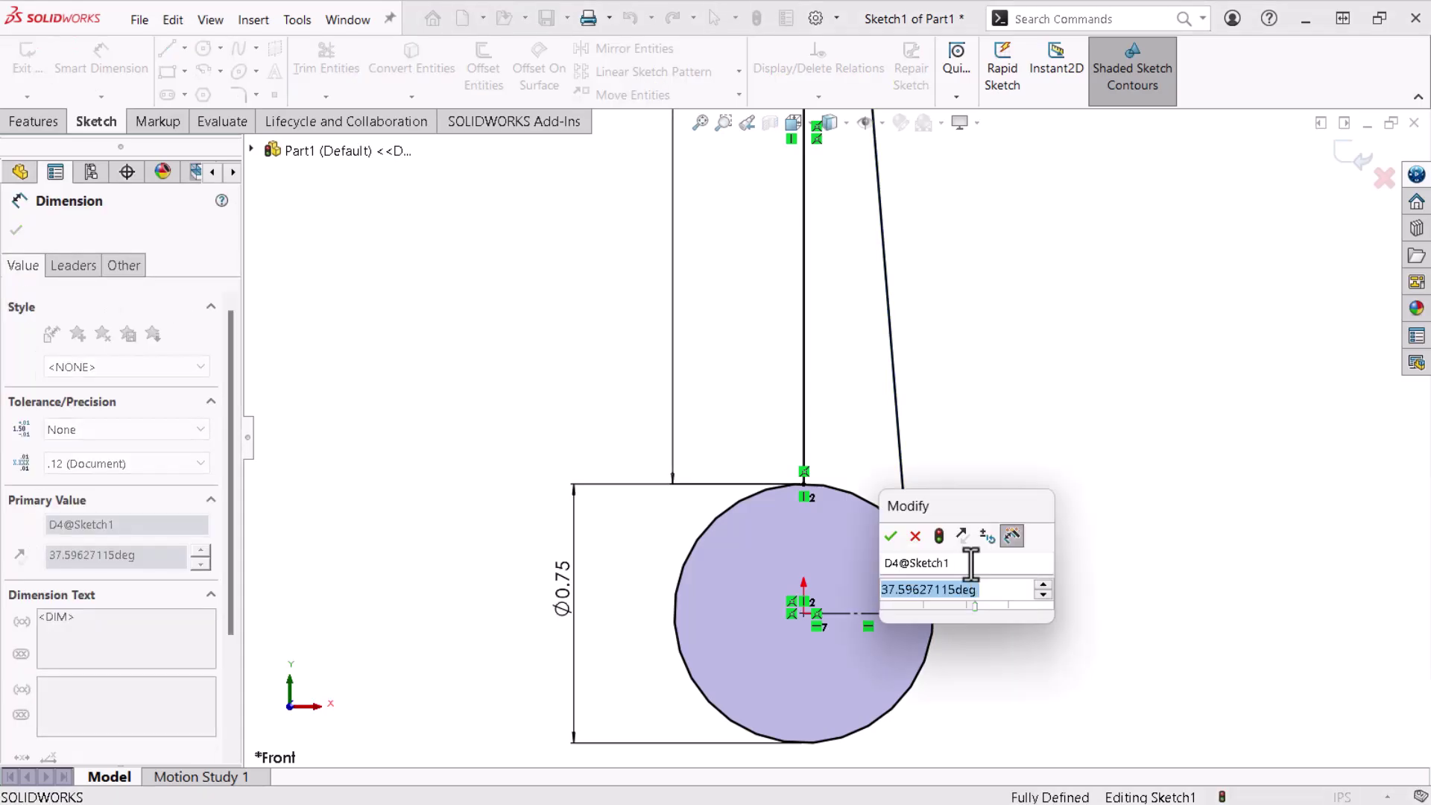
text(15.00deg)
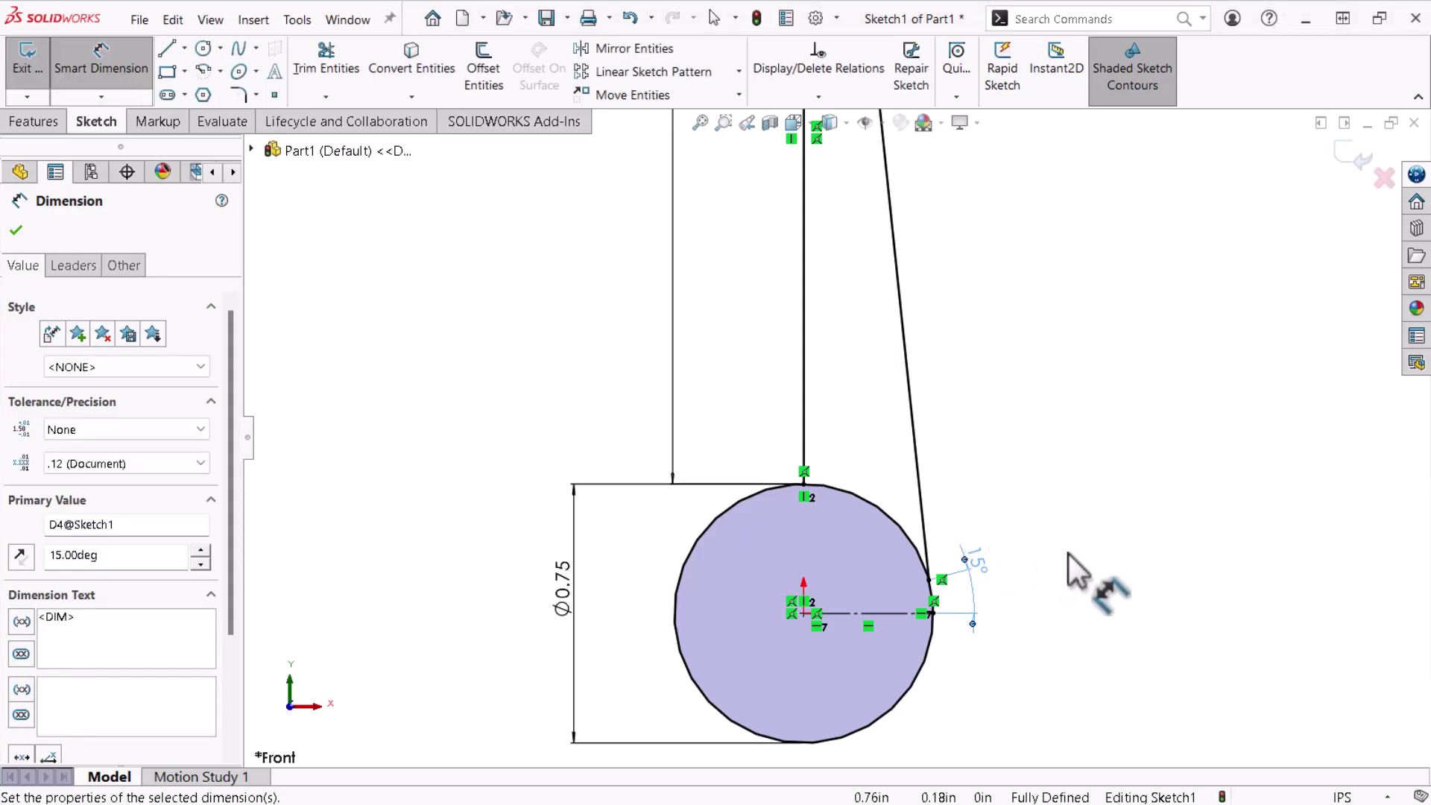
key(Escape)
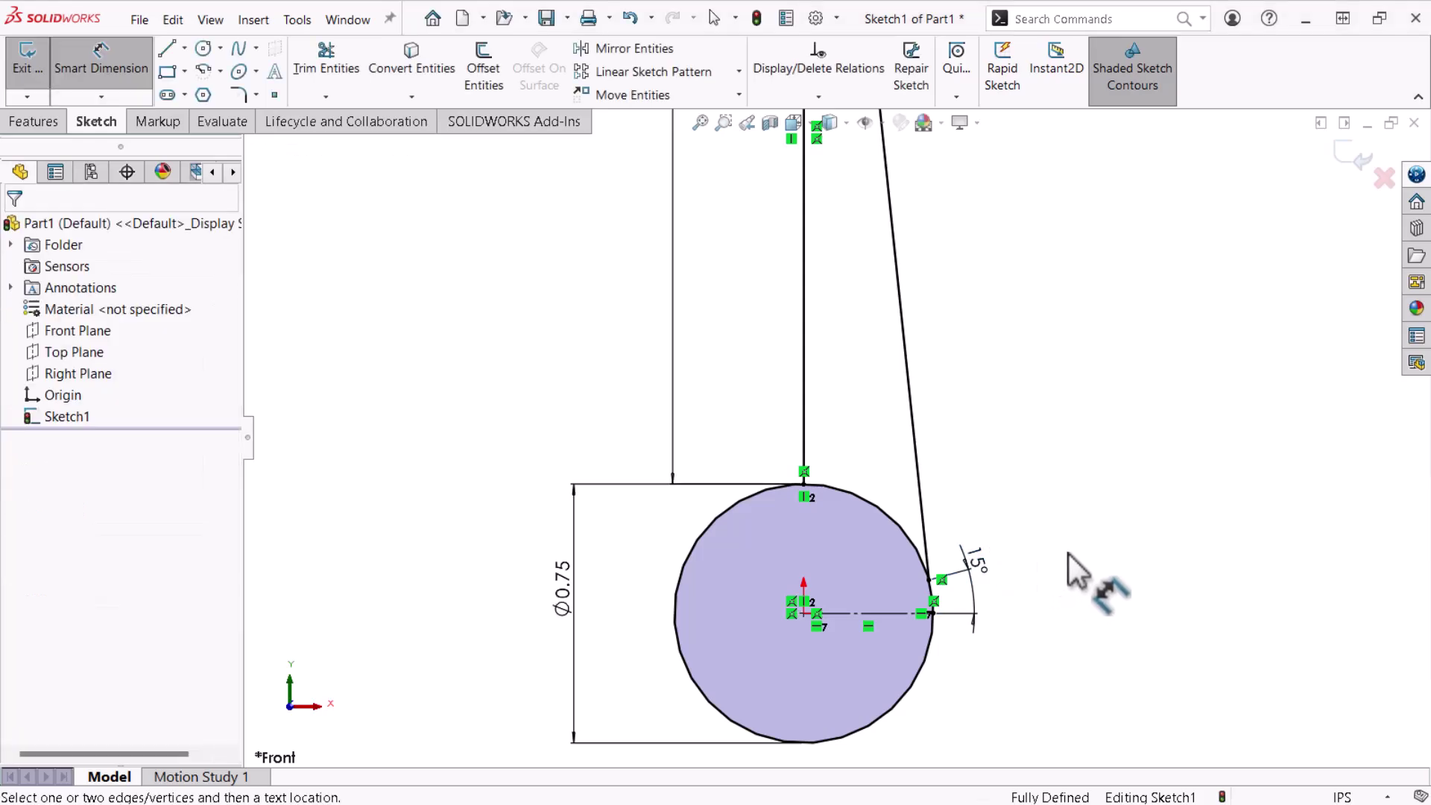
key(Escape)
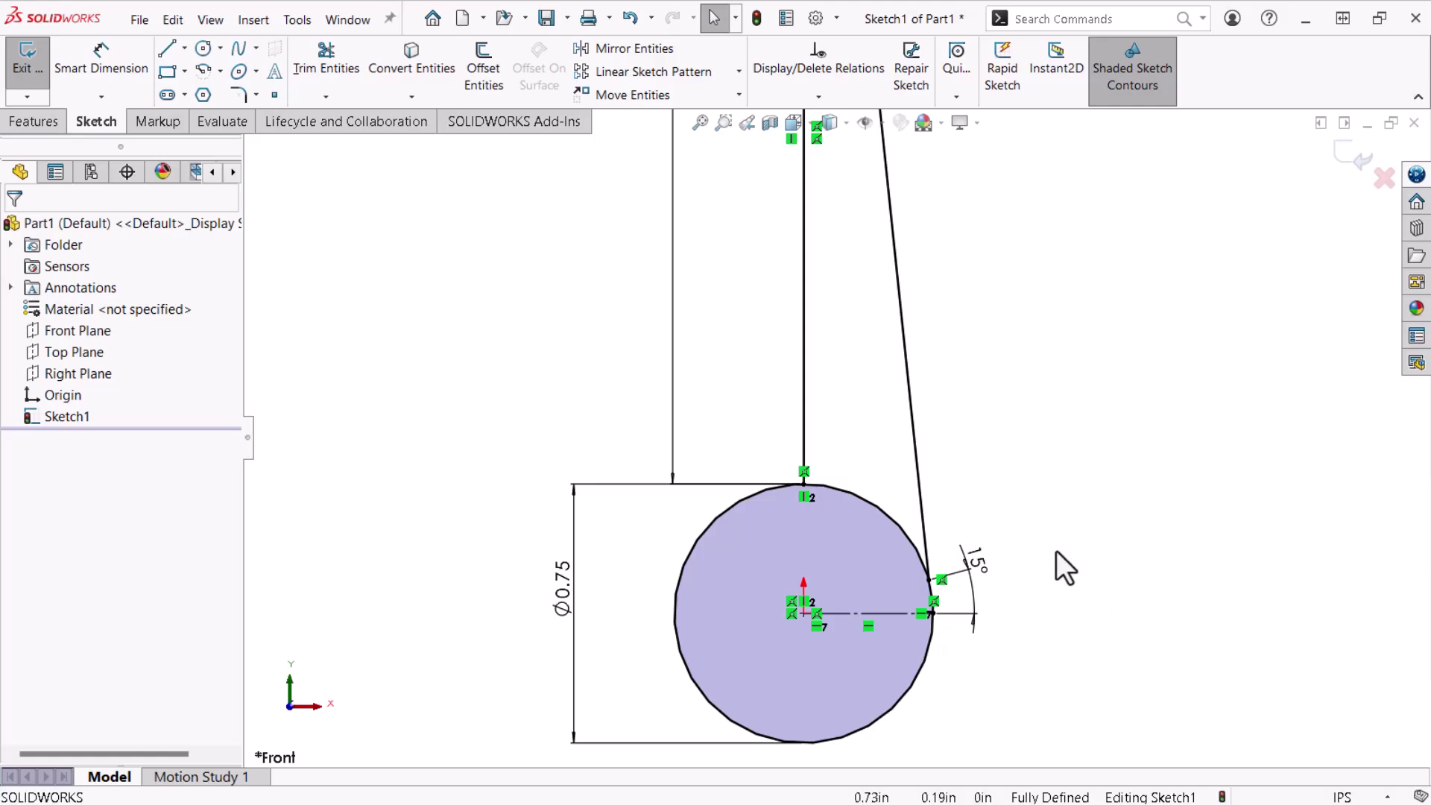
key(f)
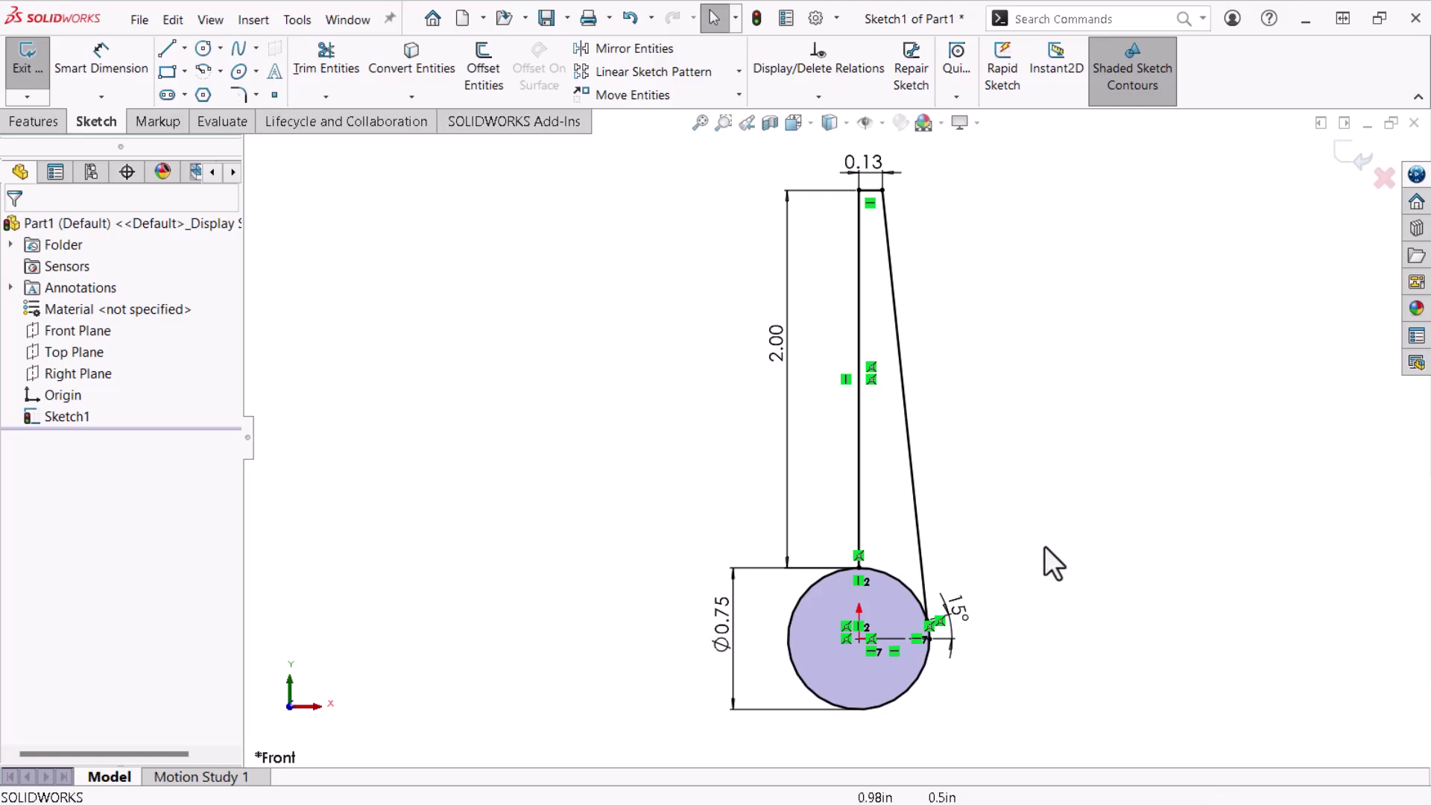
Step: Extrude the head and circle regions 0.5 in using a Mid Plane end condition
click(48, 125)
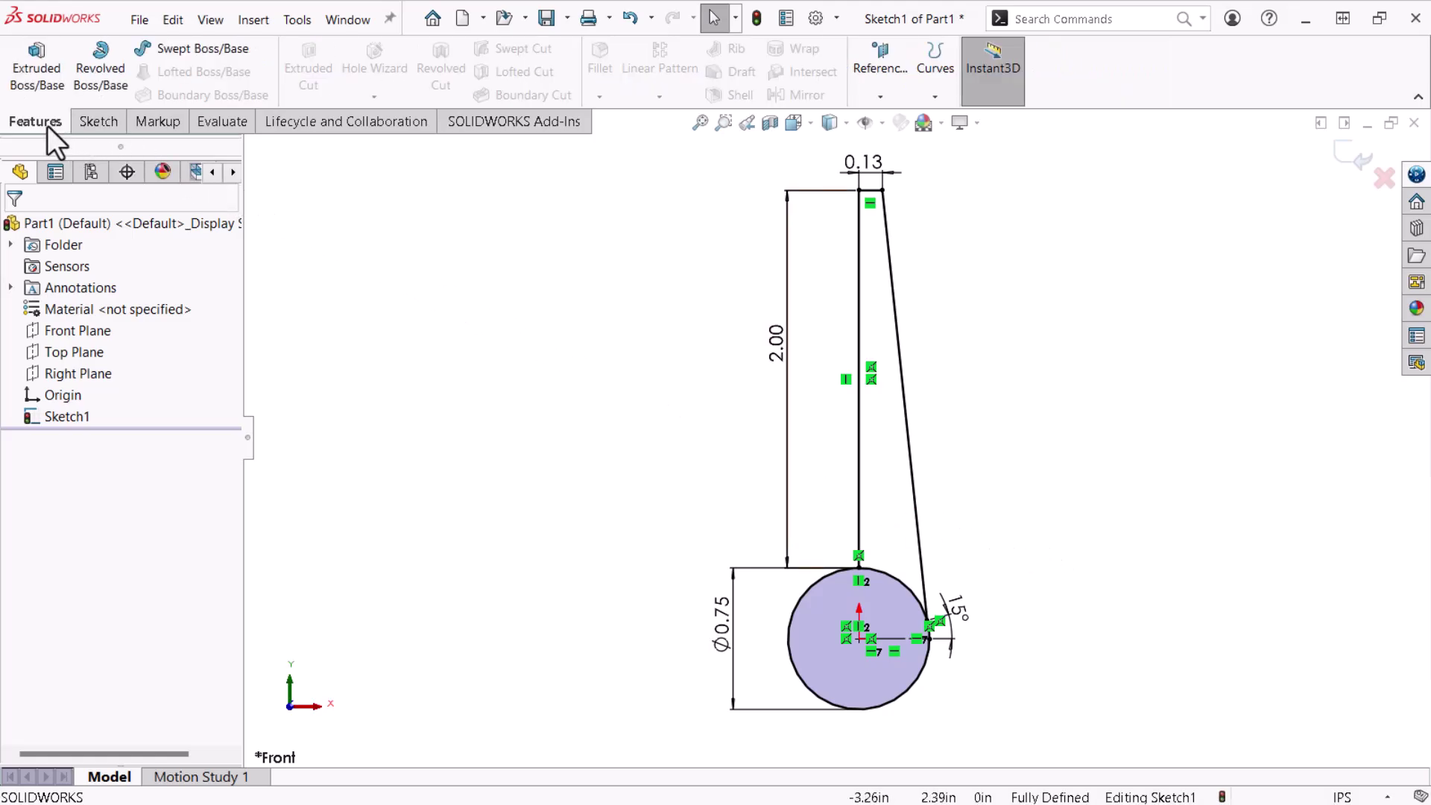
click(34, 72)
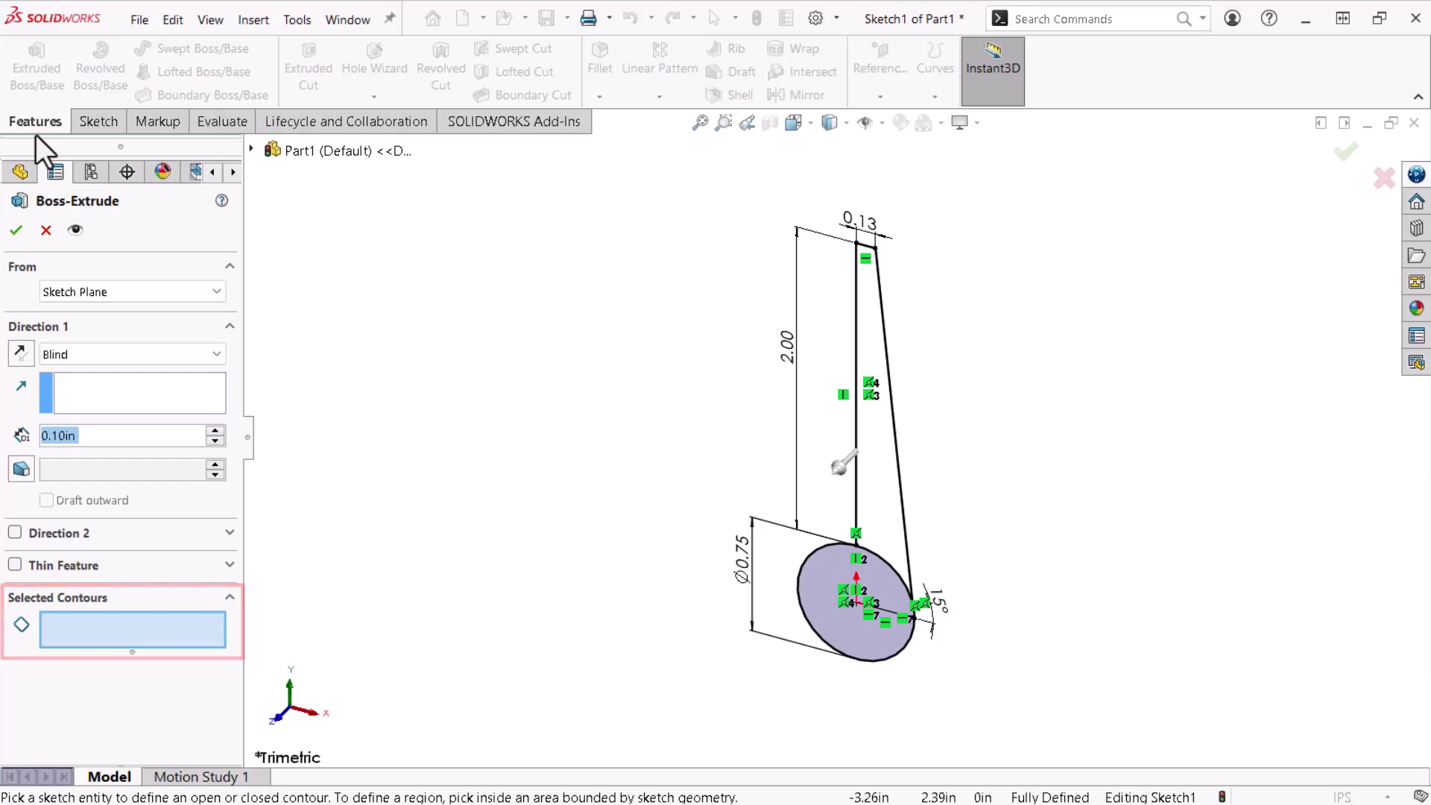
click(866, 471)
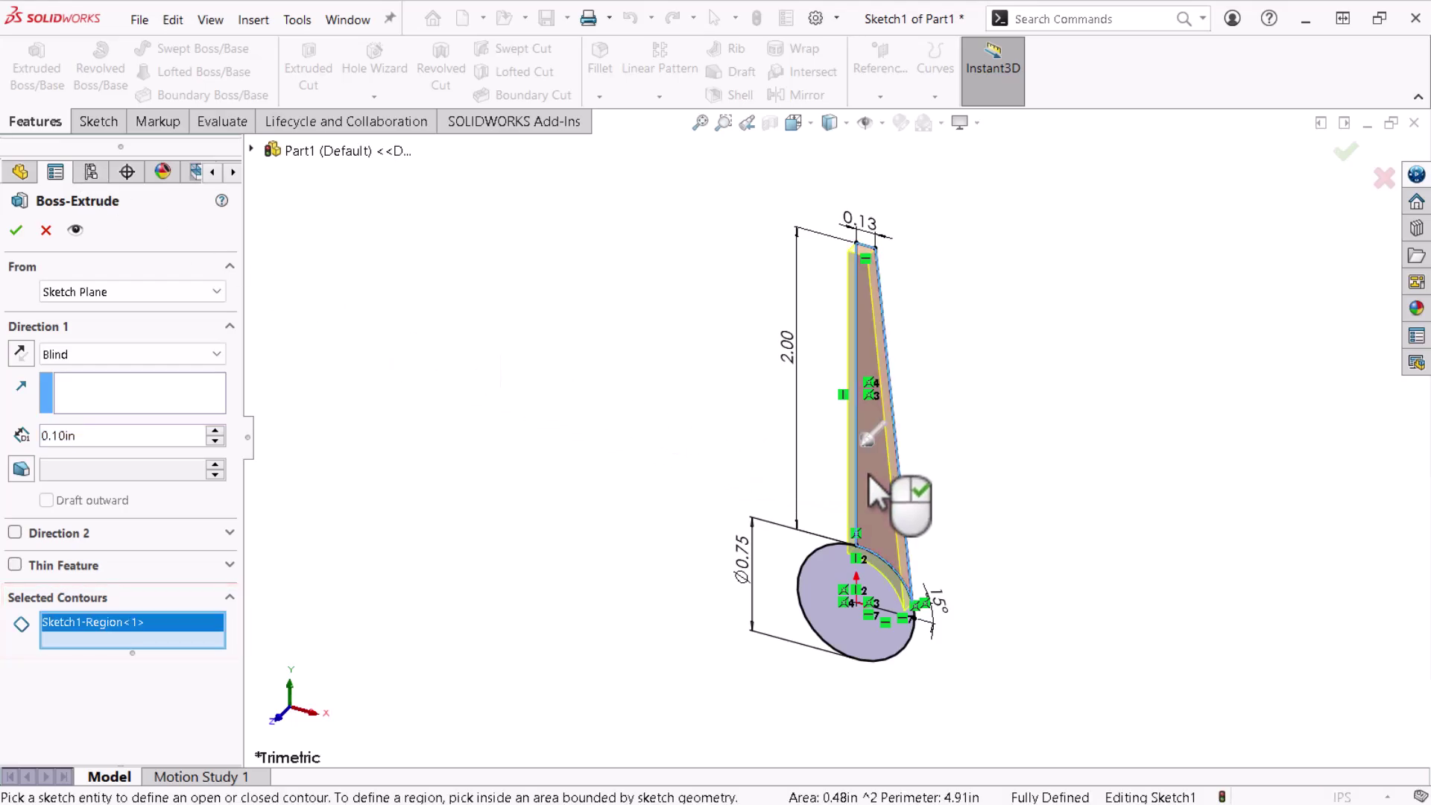
click(836, 576)
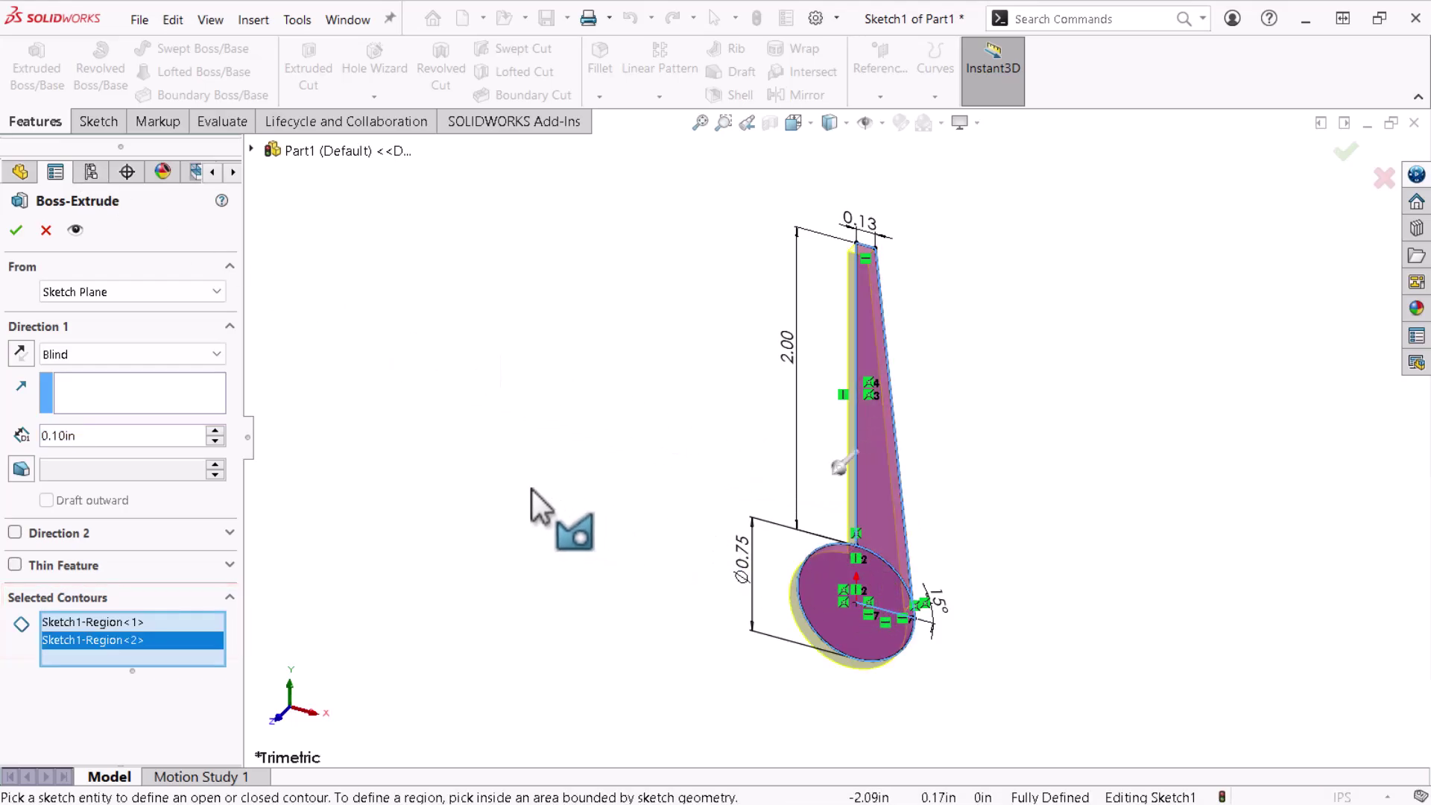
click(218, 354)
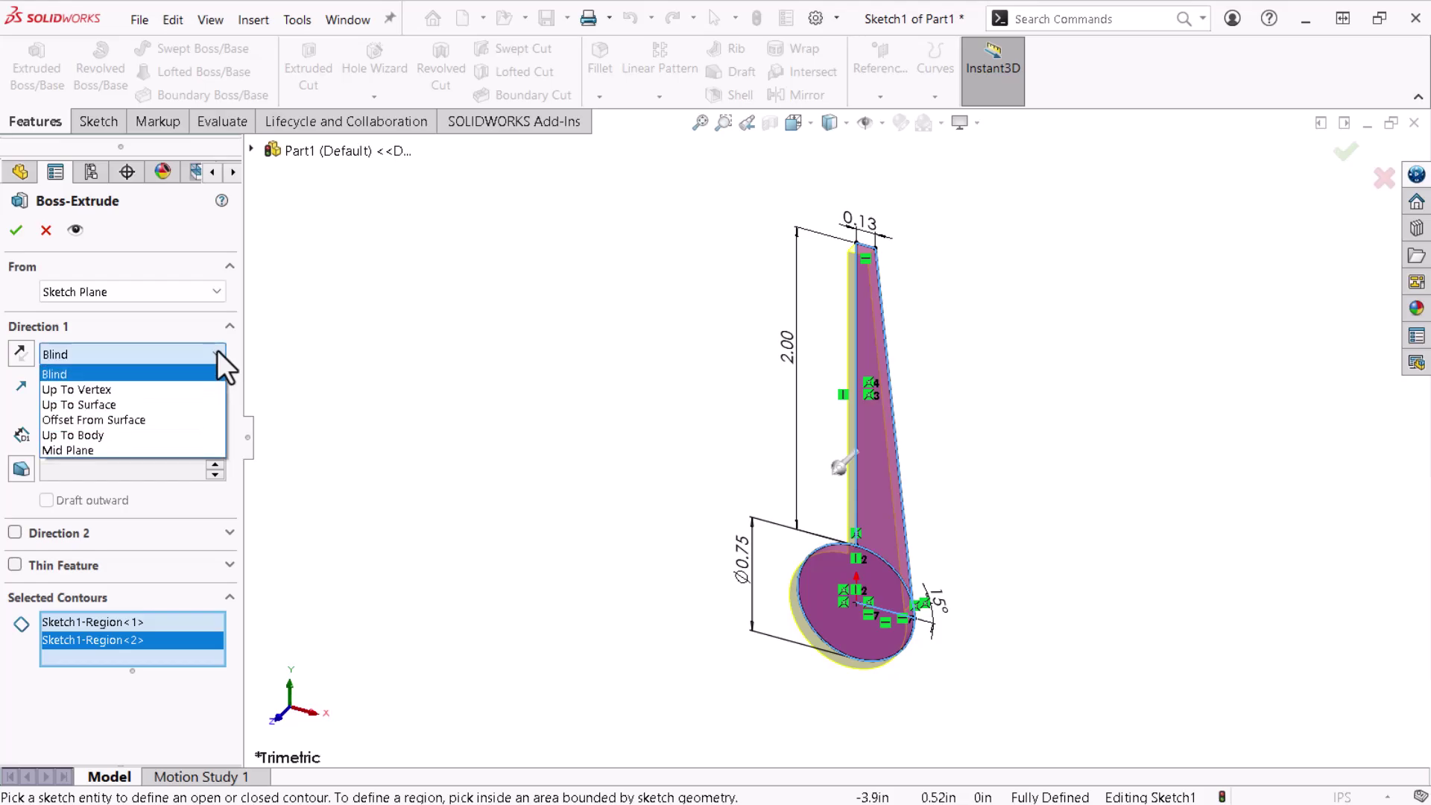
click(188, 451)
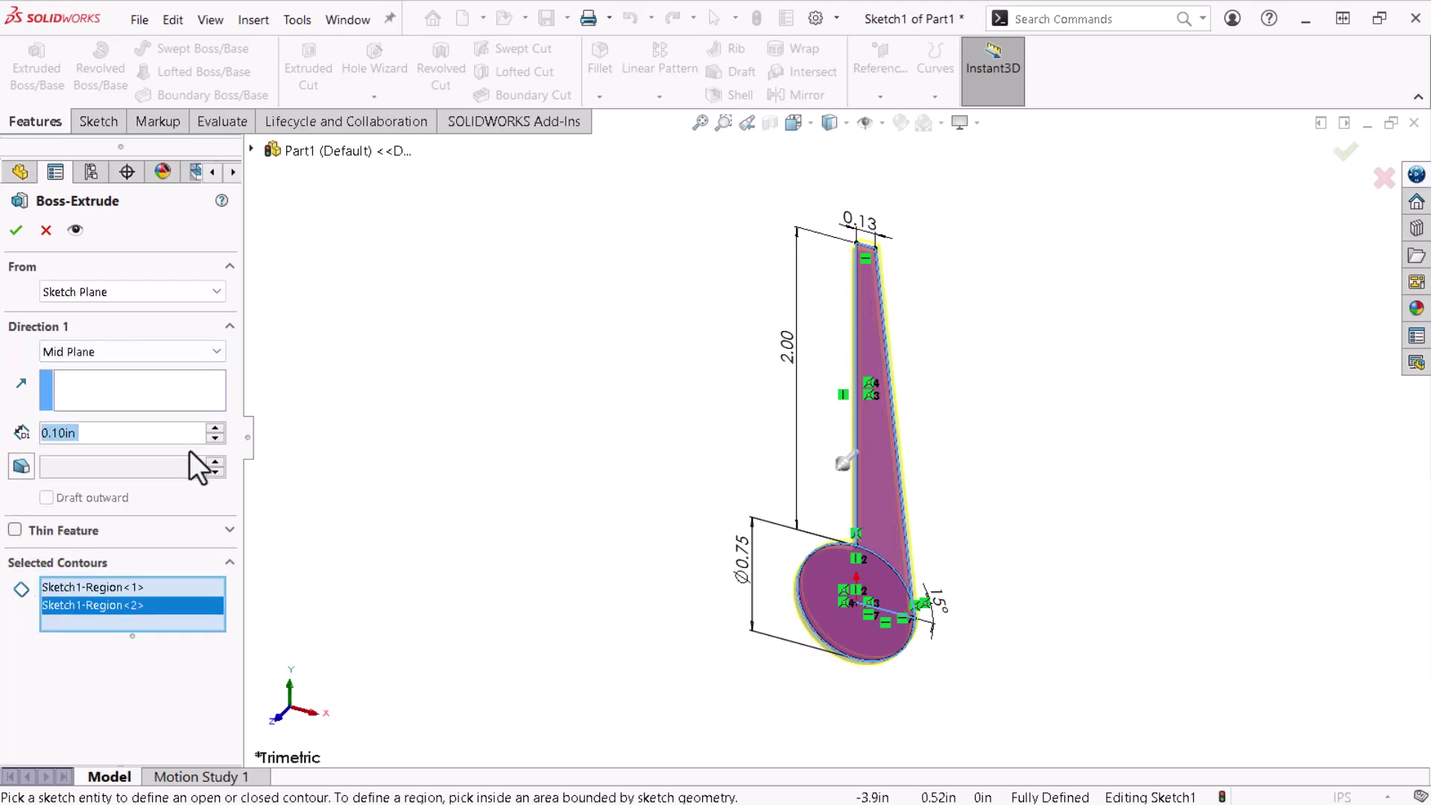
text(.5)
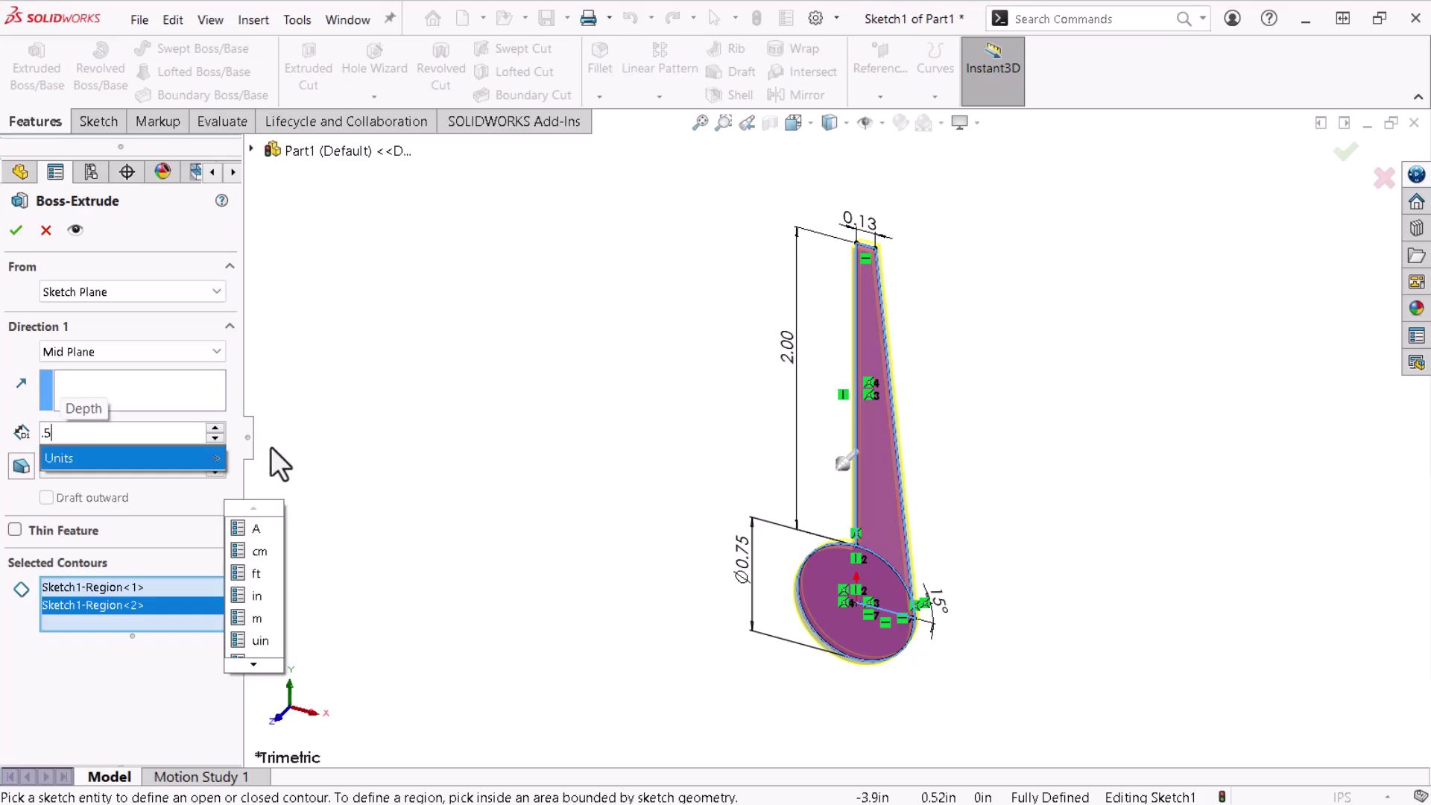
key(Return)
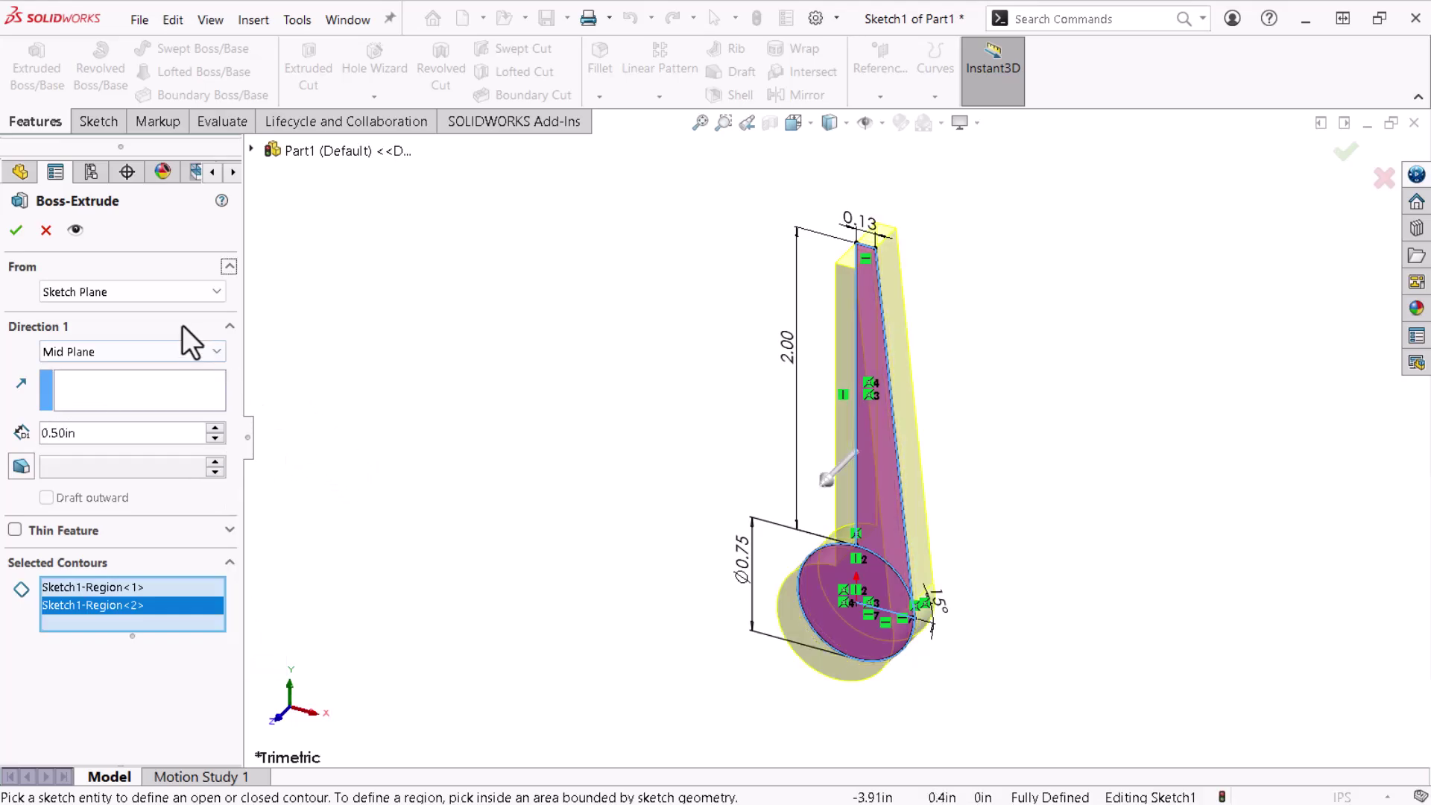
click(20, 227)
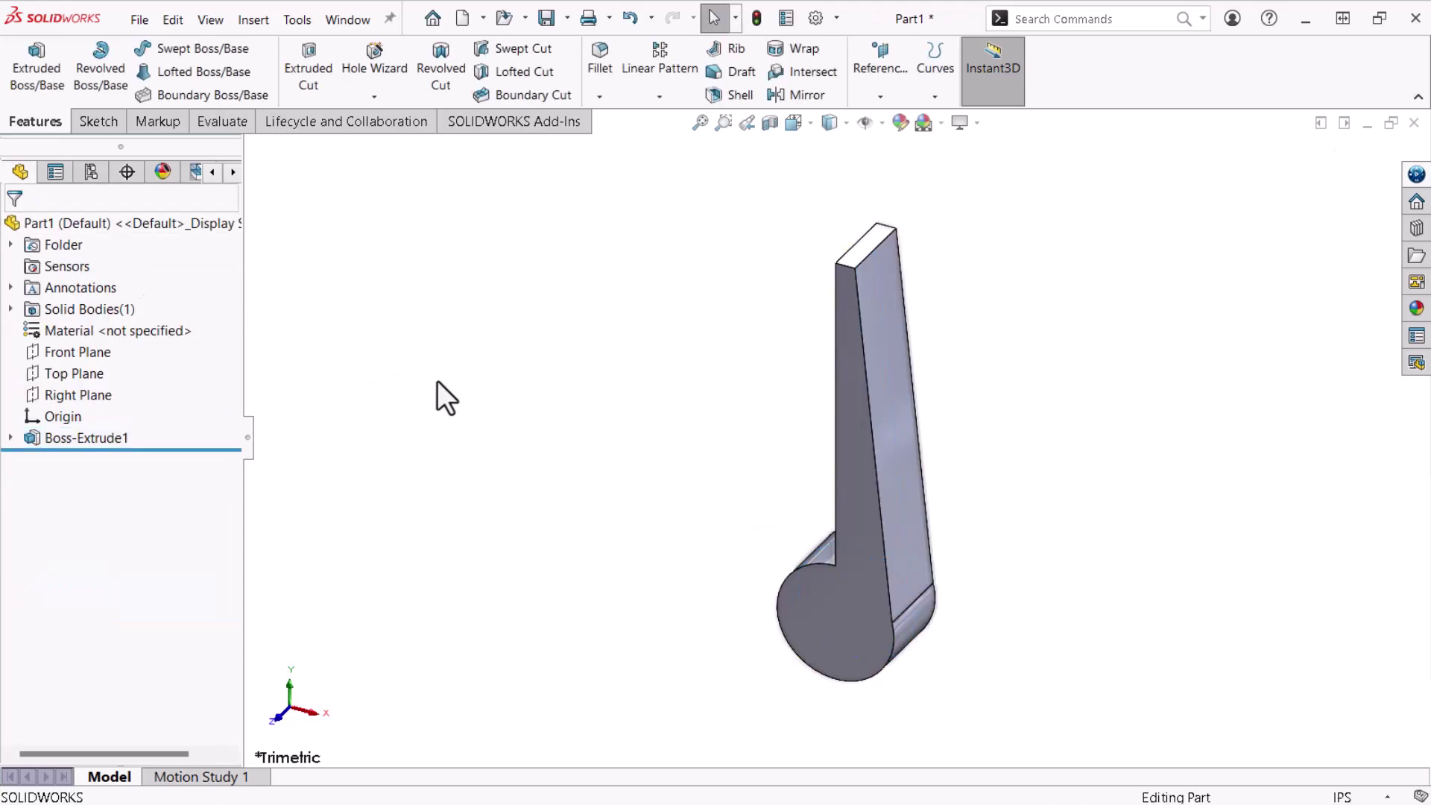
Step: Orbit the view and open a new sketch on the head's flat front face
mouse_move(478, 427)
middle_down()
mouse_move(575, 342)
mouse_move(592, 352)
middle_up()
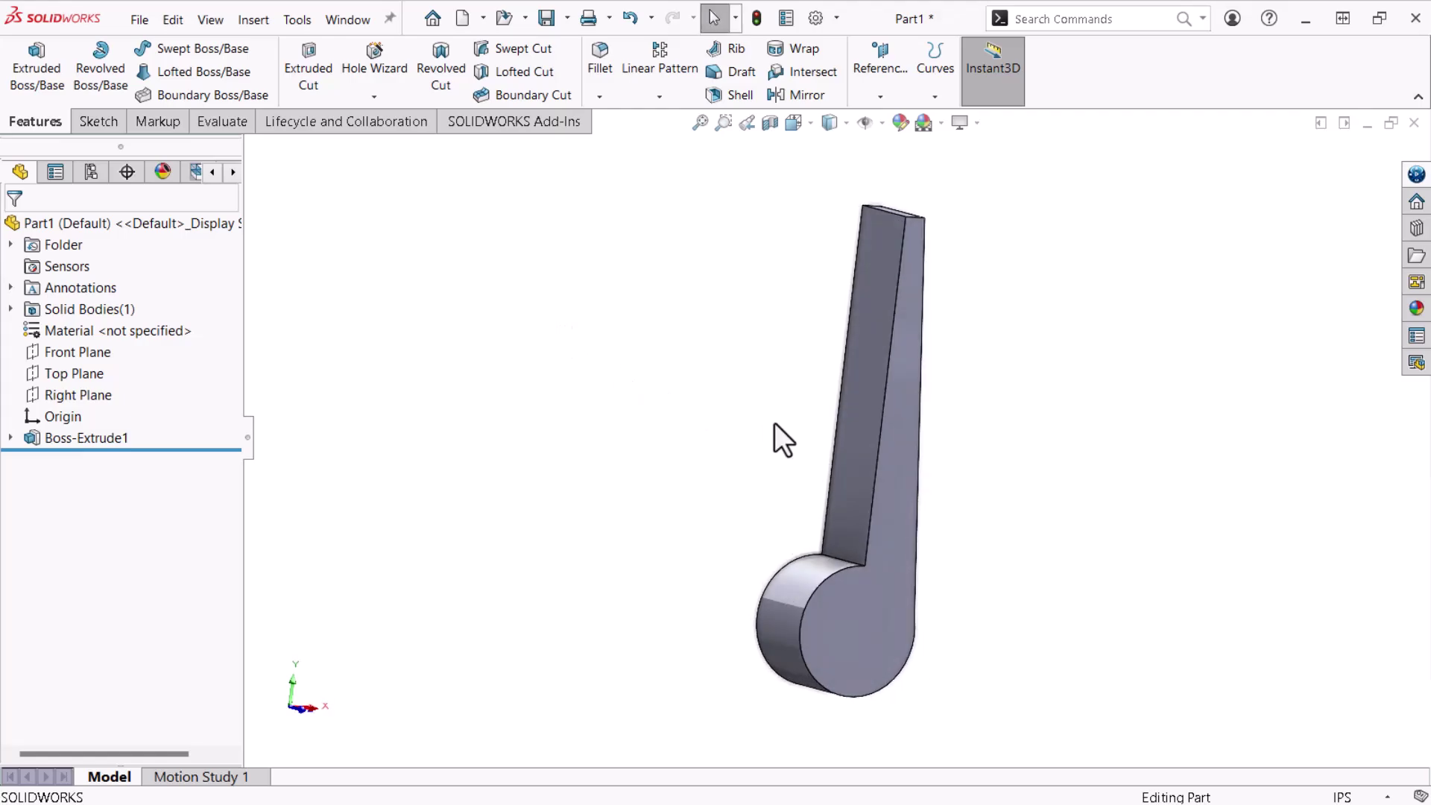
click(893, 449)
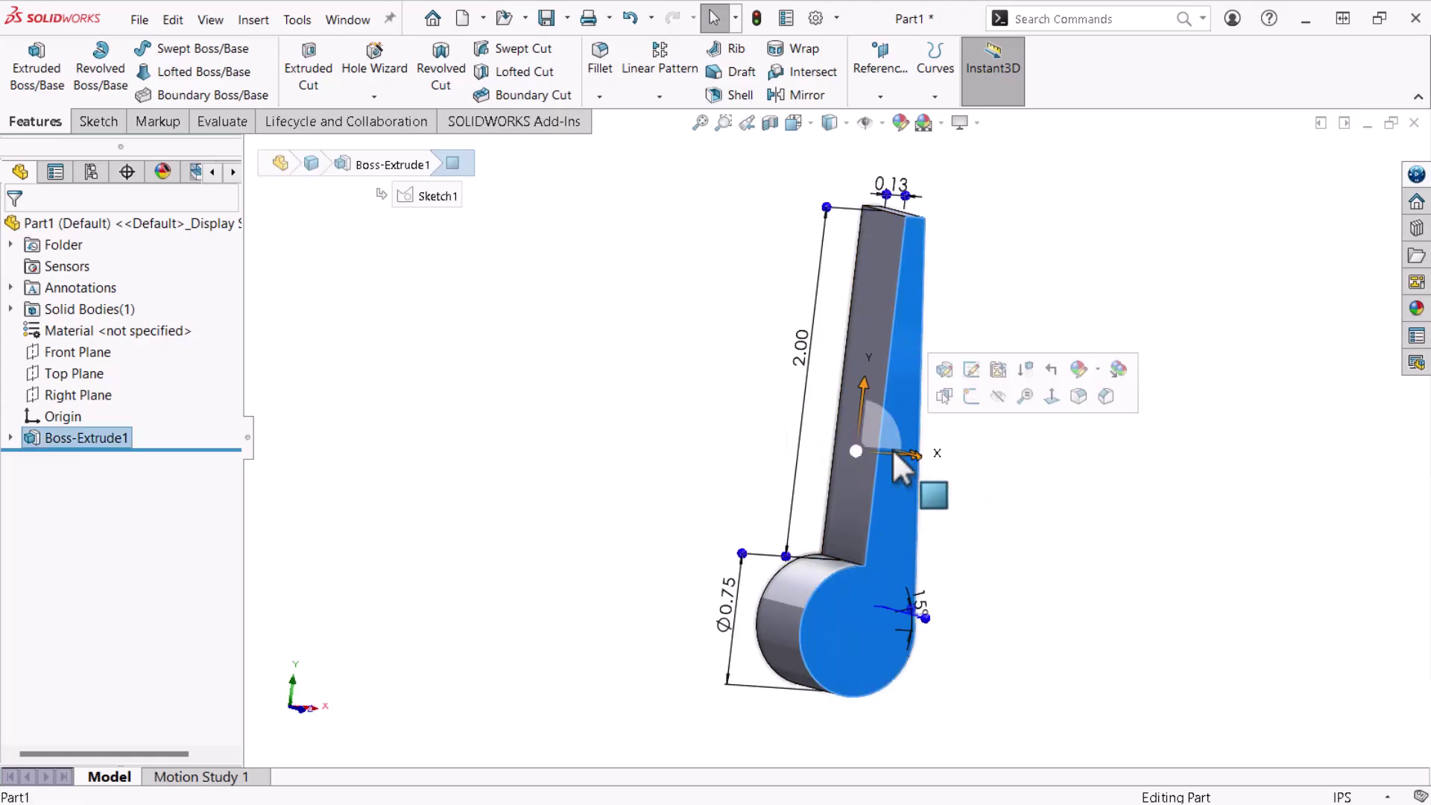
click(972, 399)
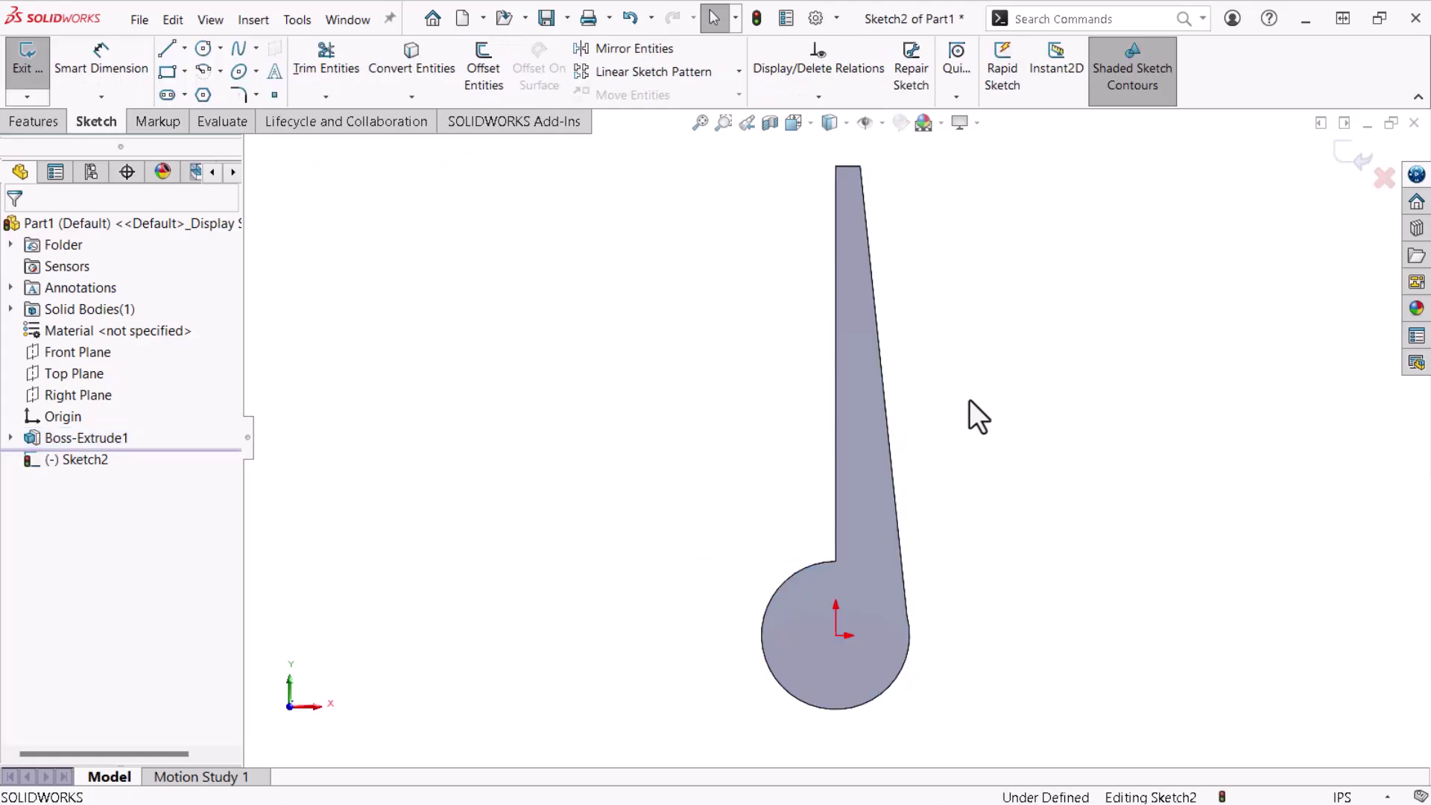
Step: Draw a construction midpoint line from the origin to the circle's edge
click(186, 49)
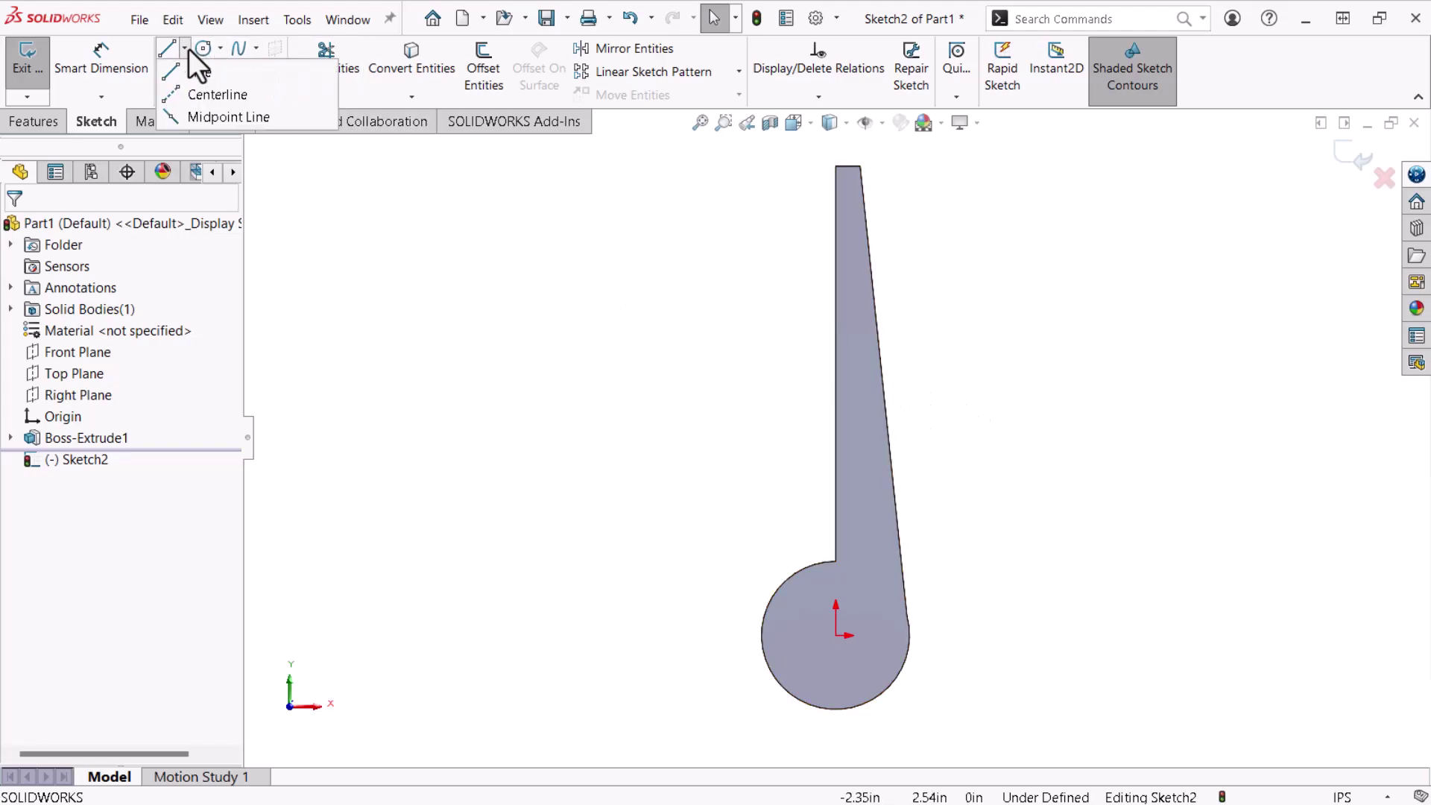
click(203, 117)
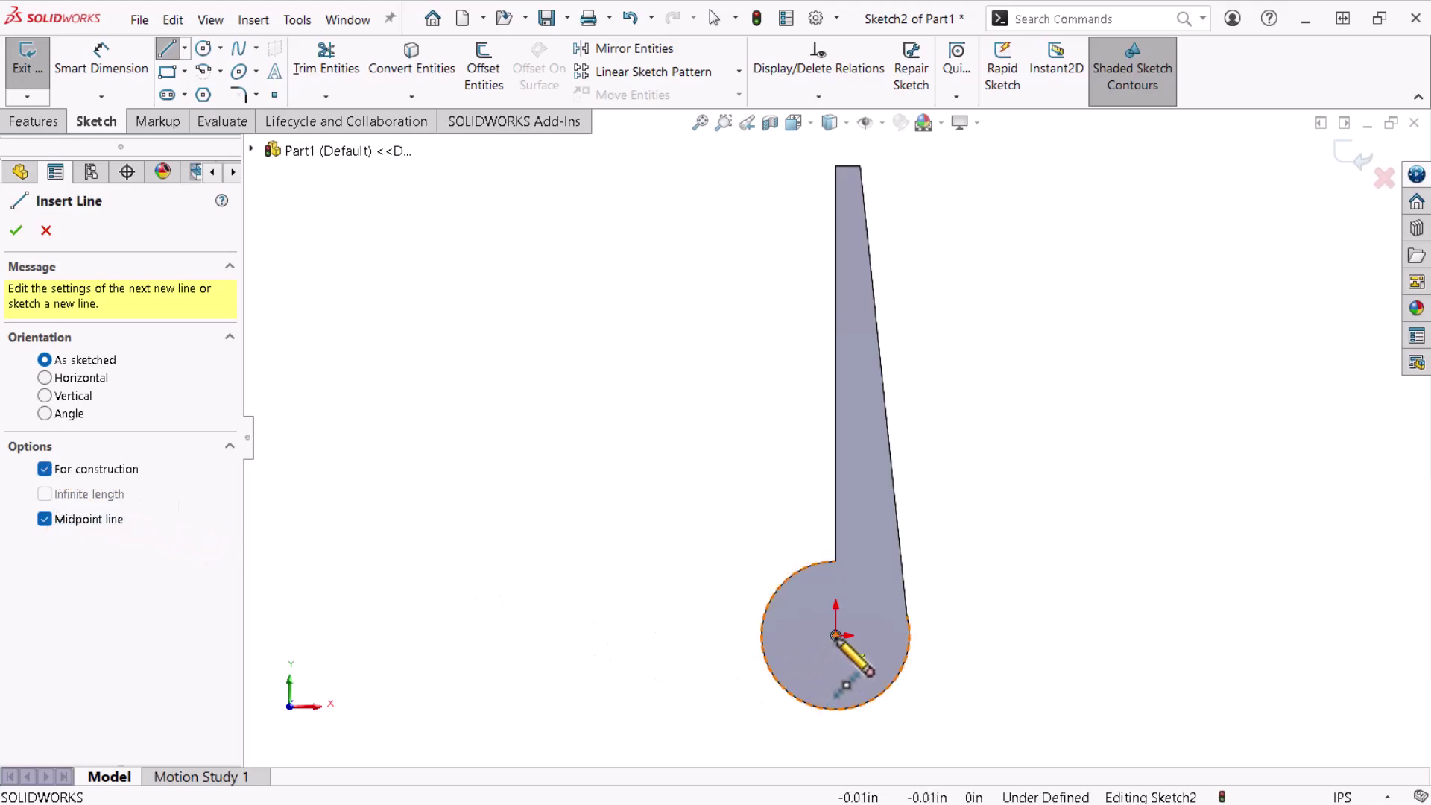
click(835, 635)
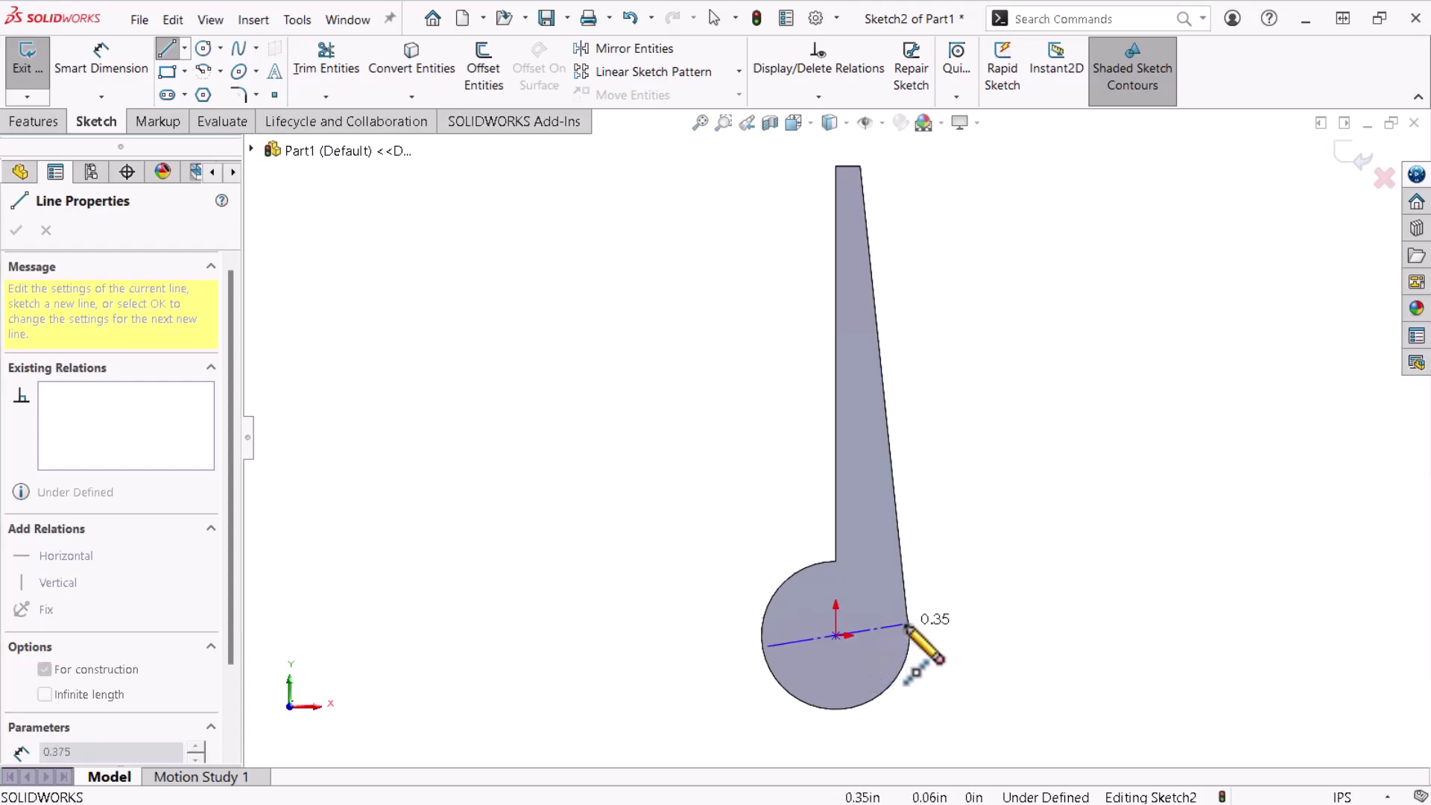
click(907, 617)
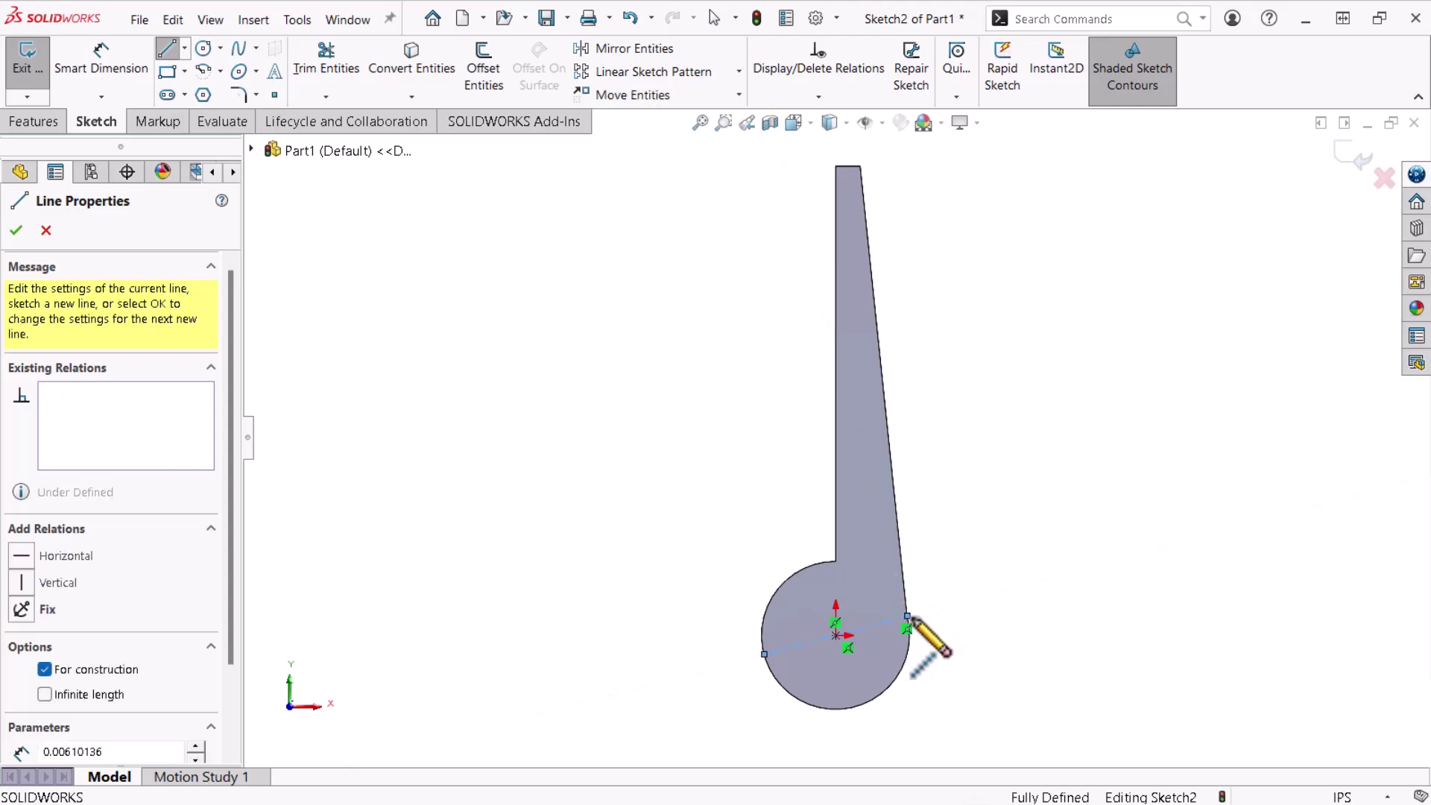
key(Escape)
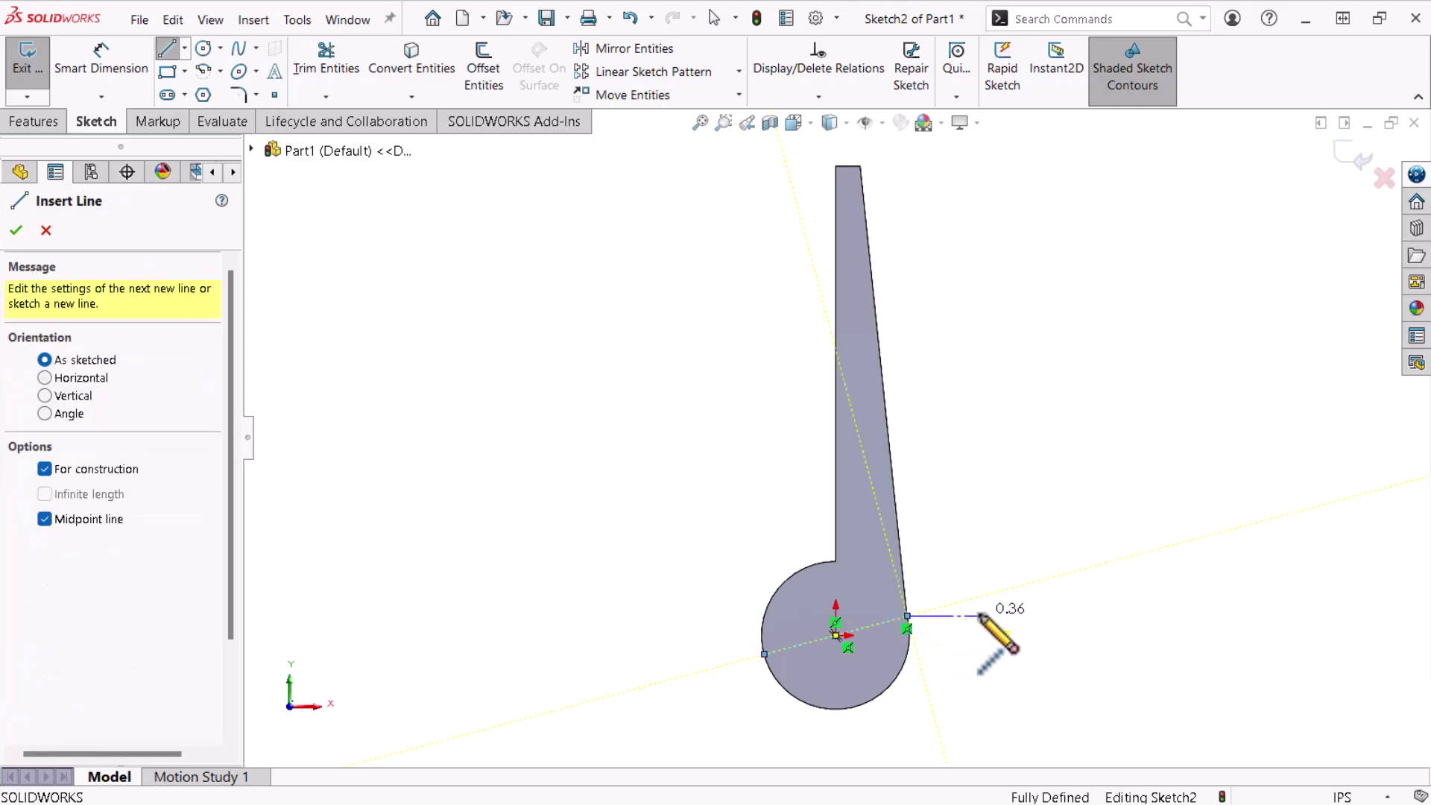
key(Escape)
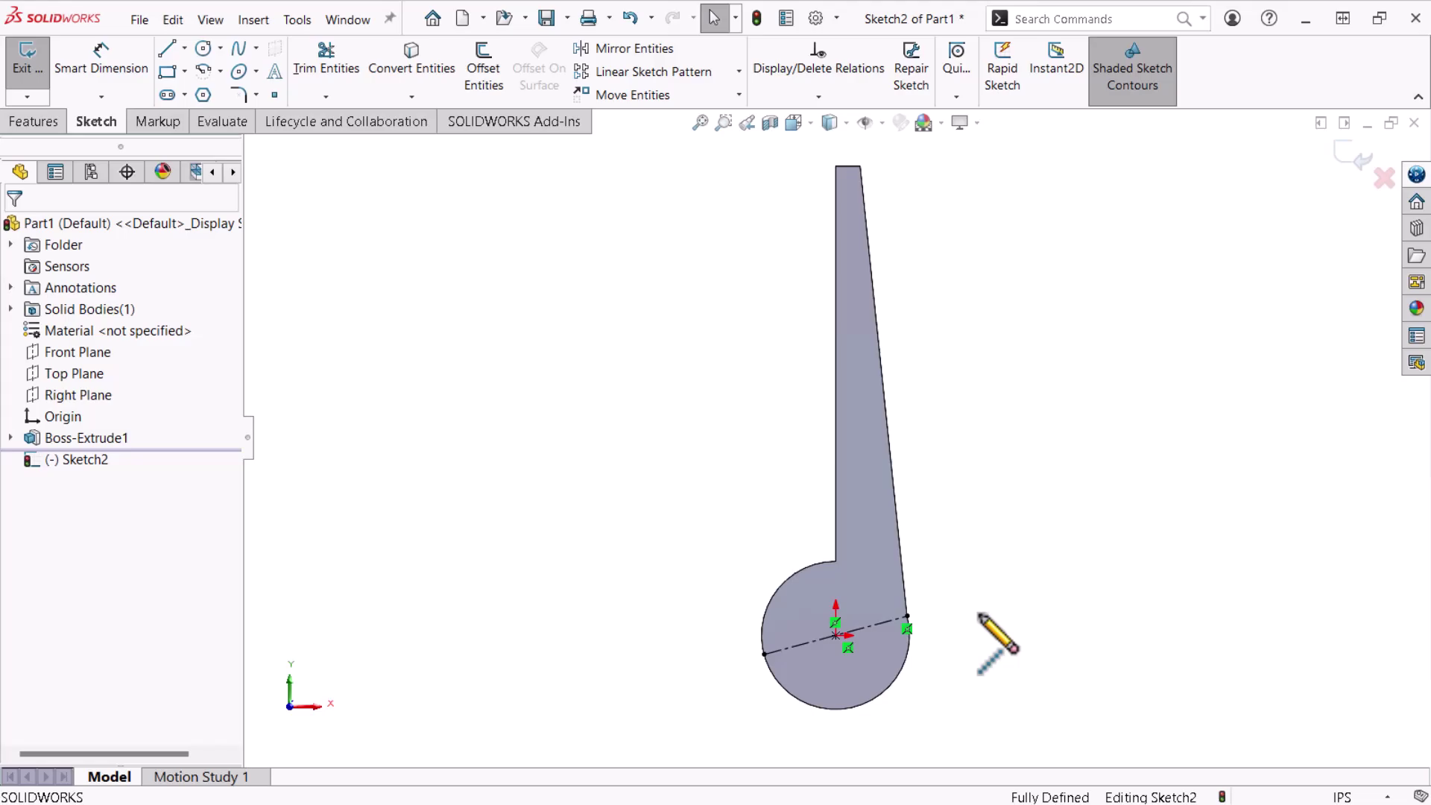
key(Escape)
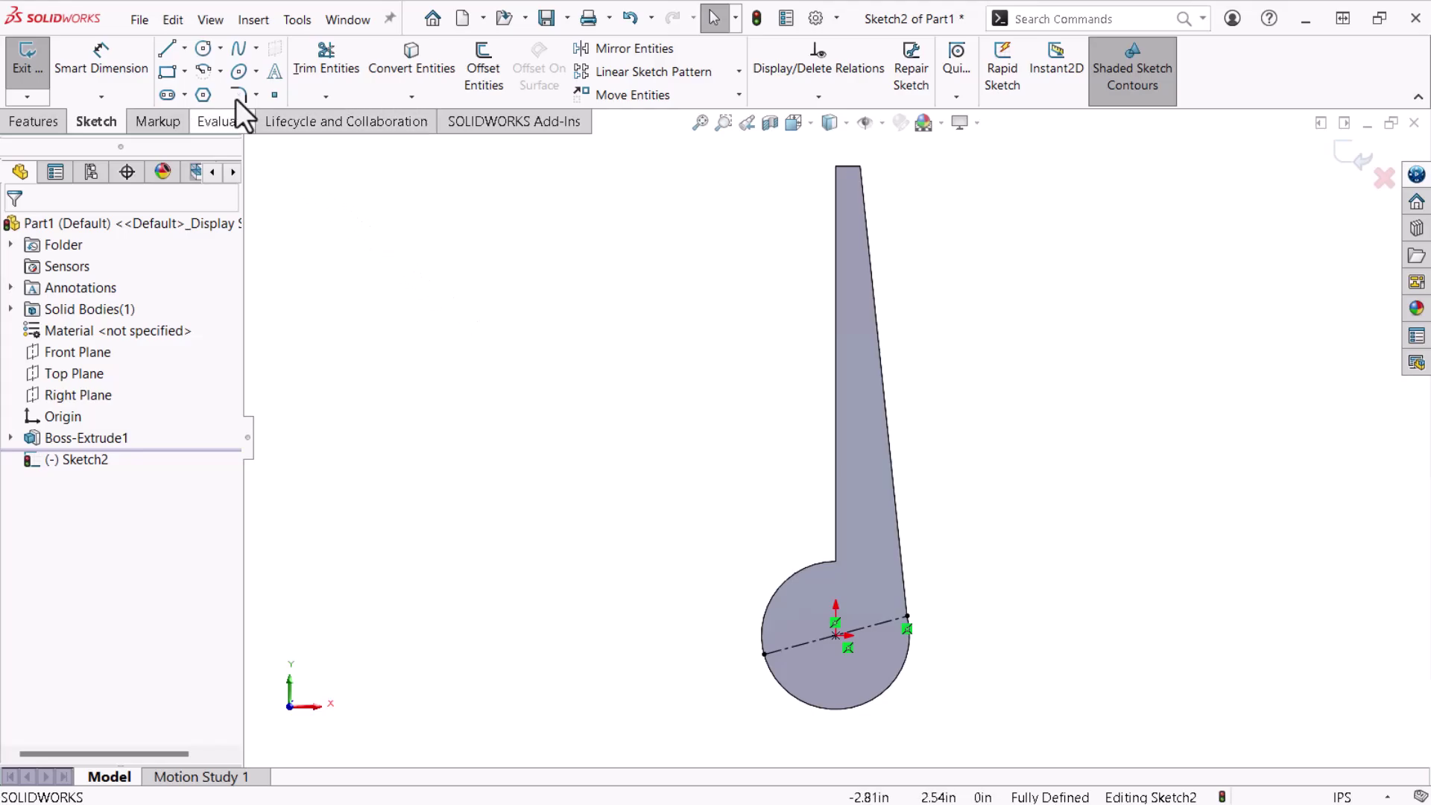
Step: Draw a three-point arc from the circle's left edge curving down below the head
click(219, 74)
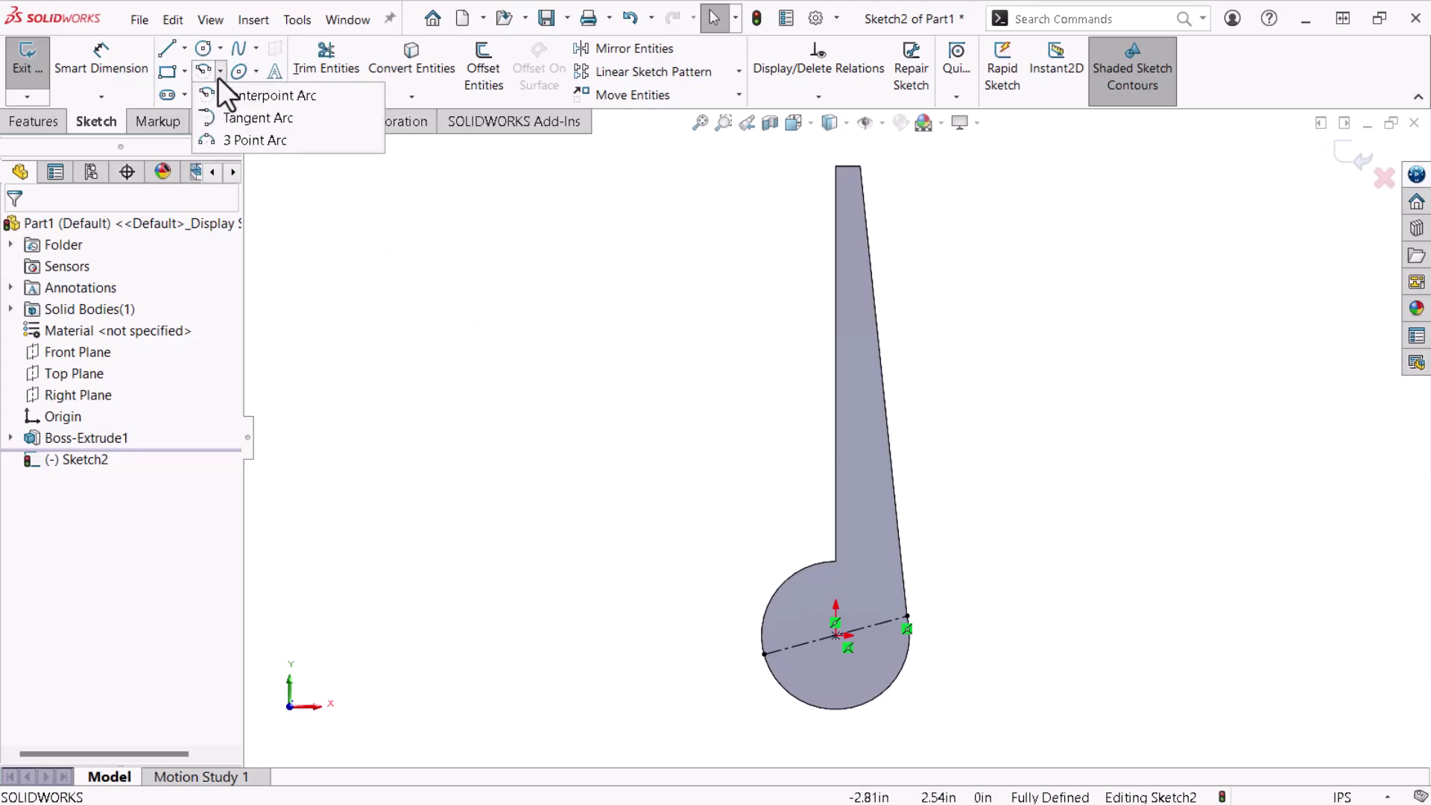
click(233, 143)
scroll(831, 544, up, 2)
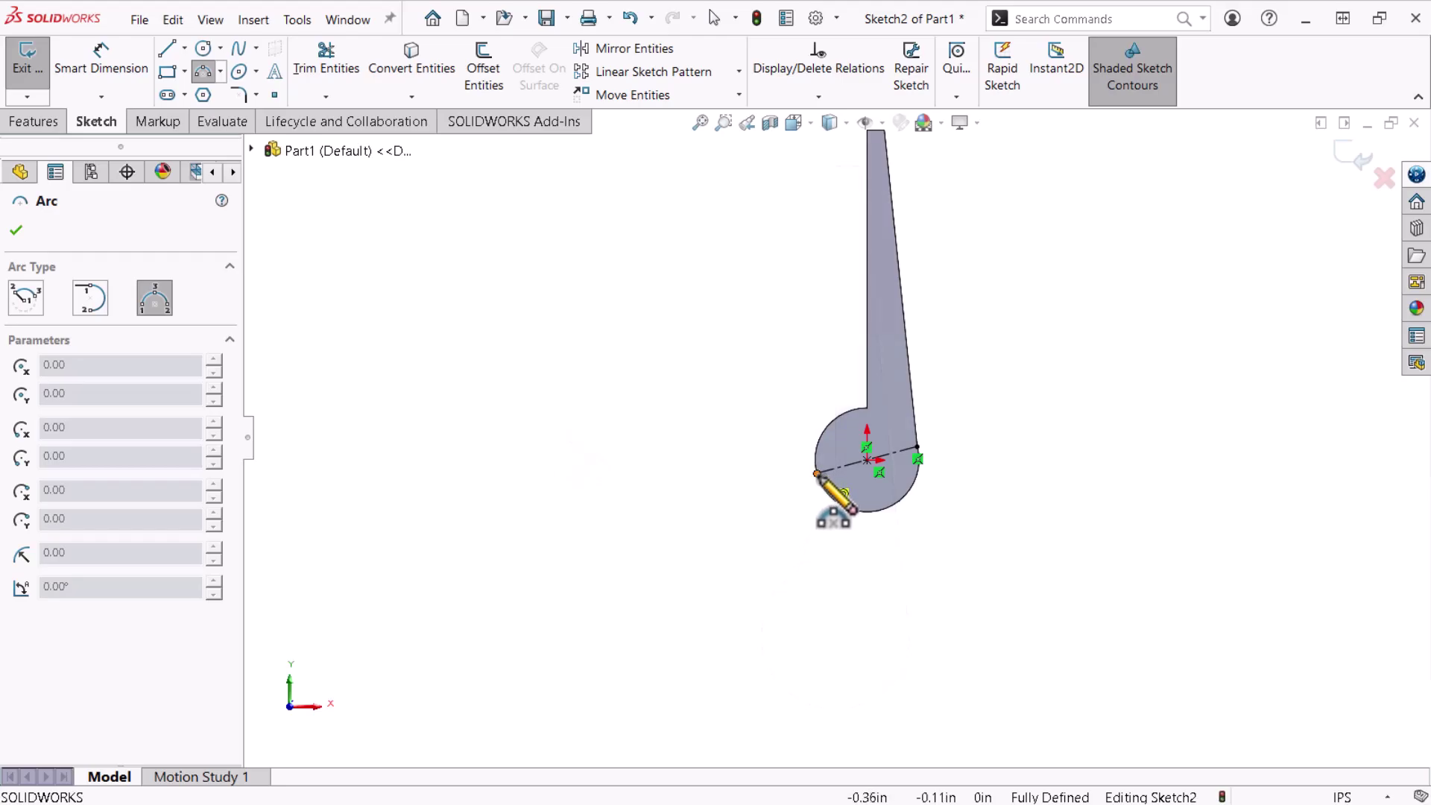
click(818, 474)
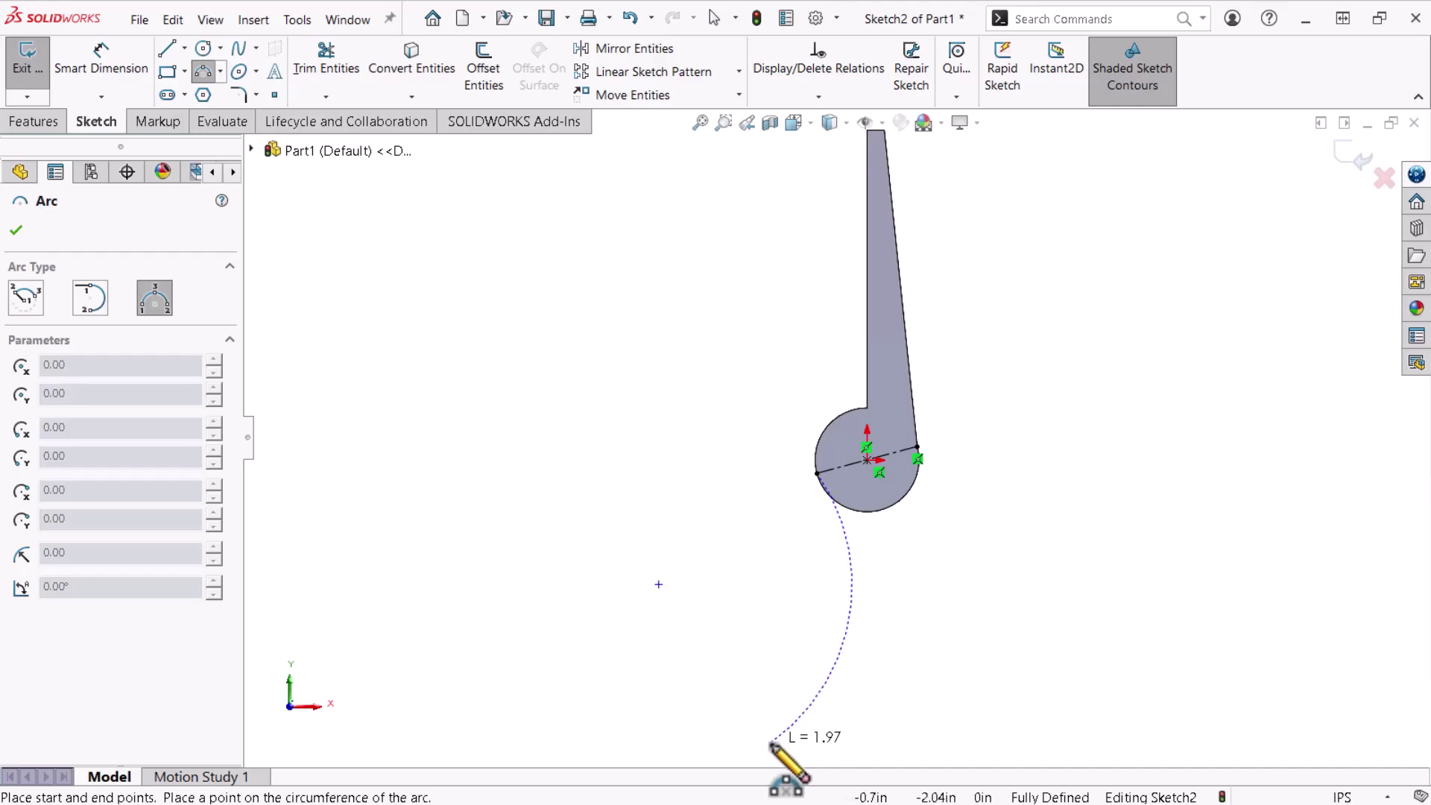
click(773, 743)
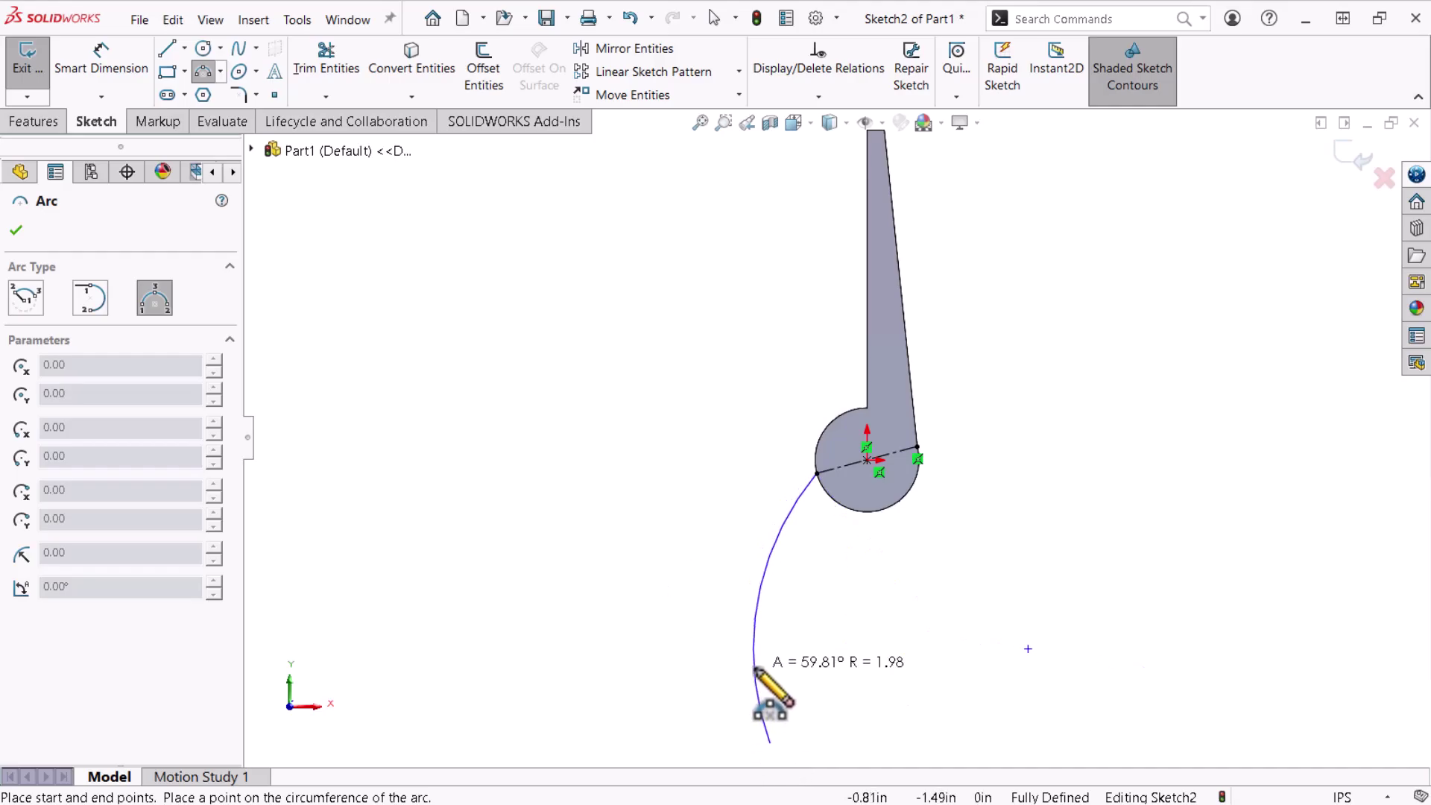
click(756, 670)
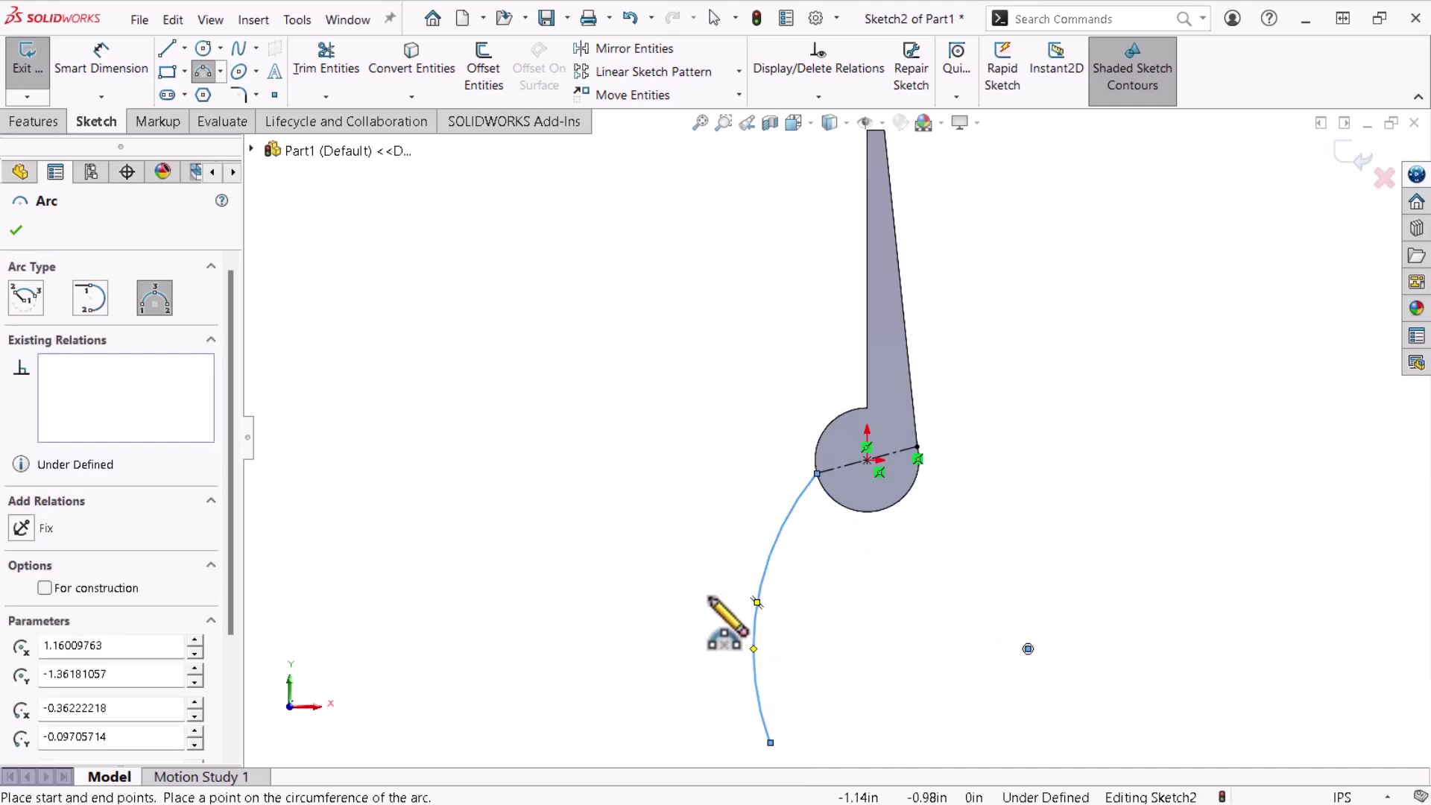
key(Escape)
key(f)
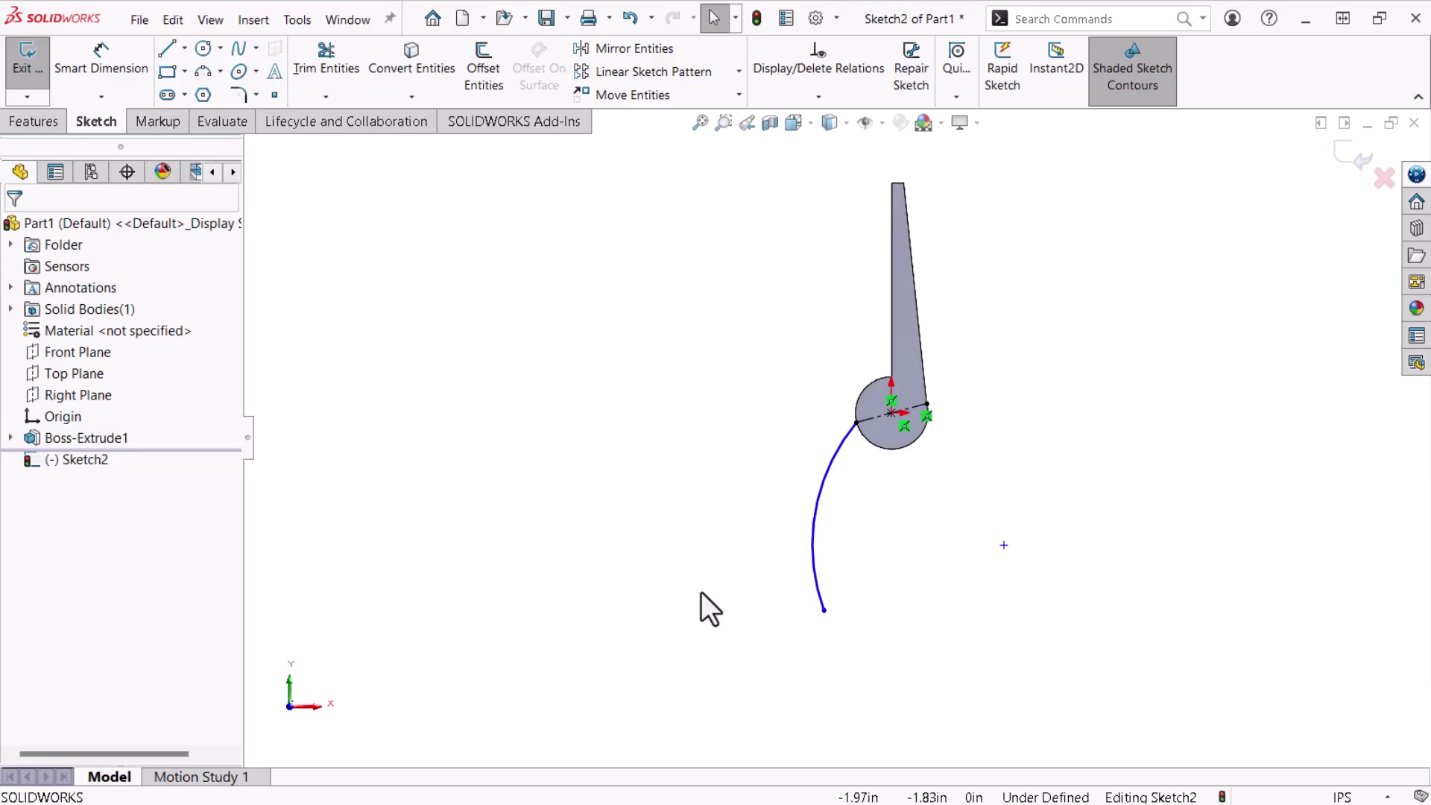
Step: Dimension the handle arc's endpoints: 1.00 in horizontal offset and 4.00 in vertical distance
click(126, 58)
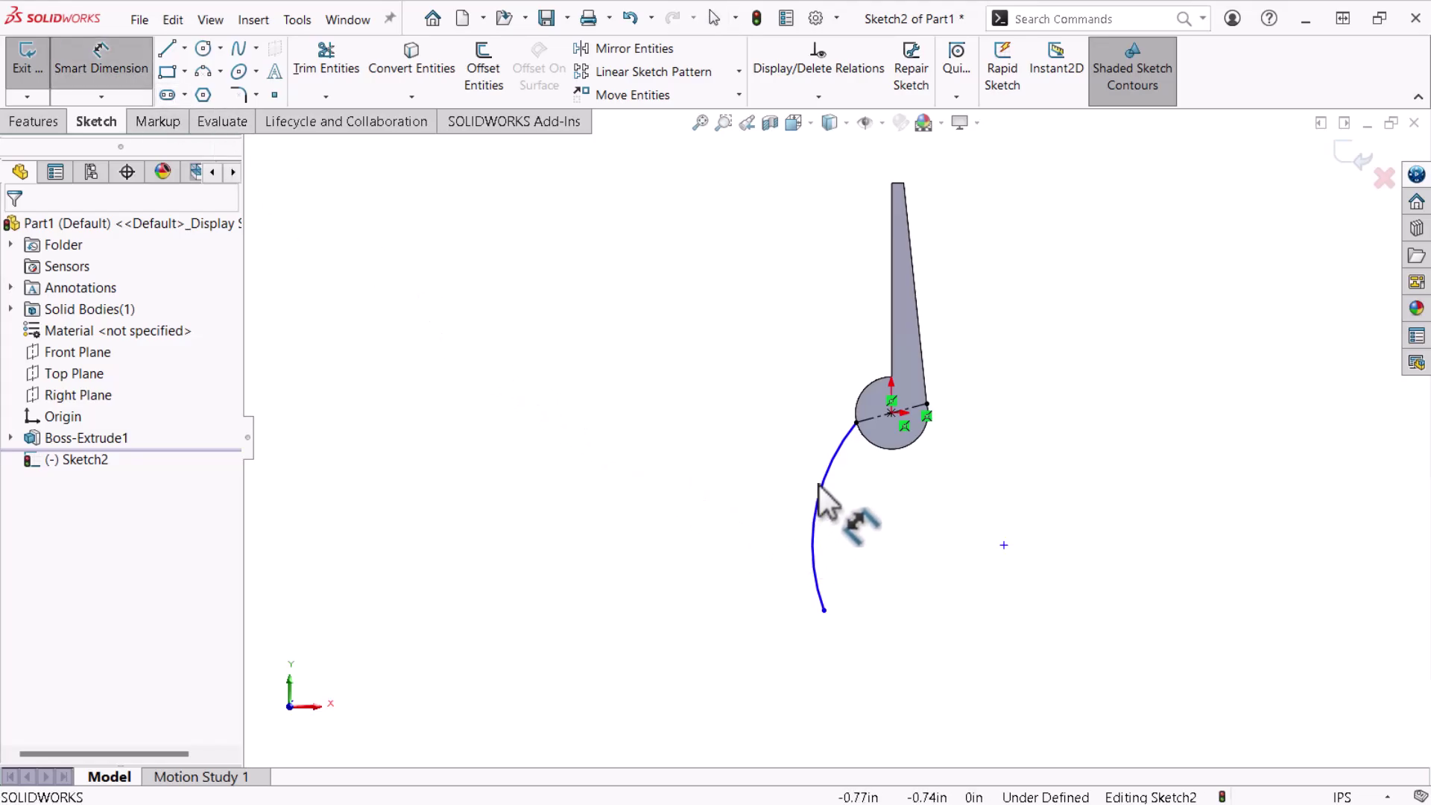
click(857, 424)
click(824, 611)
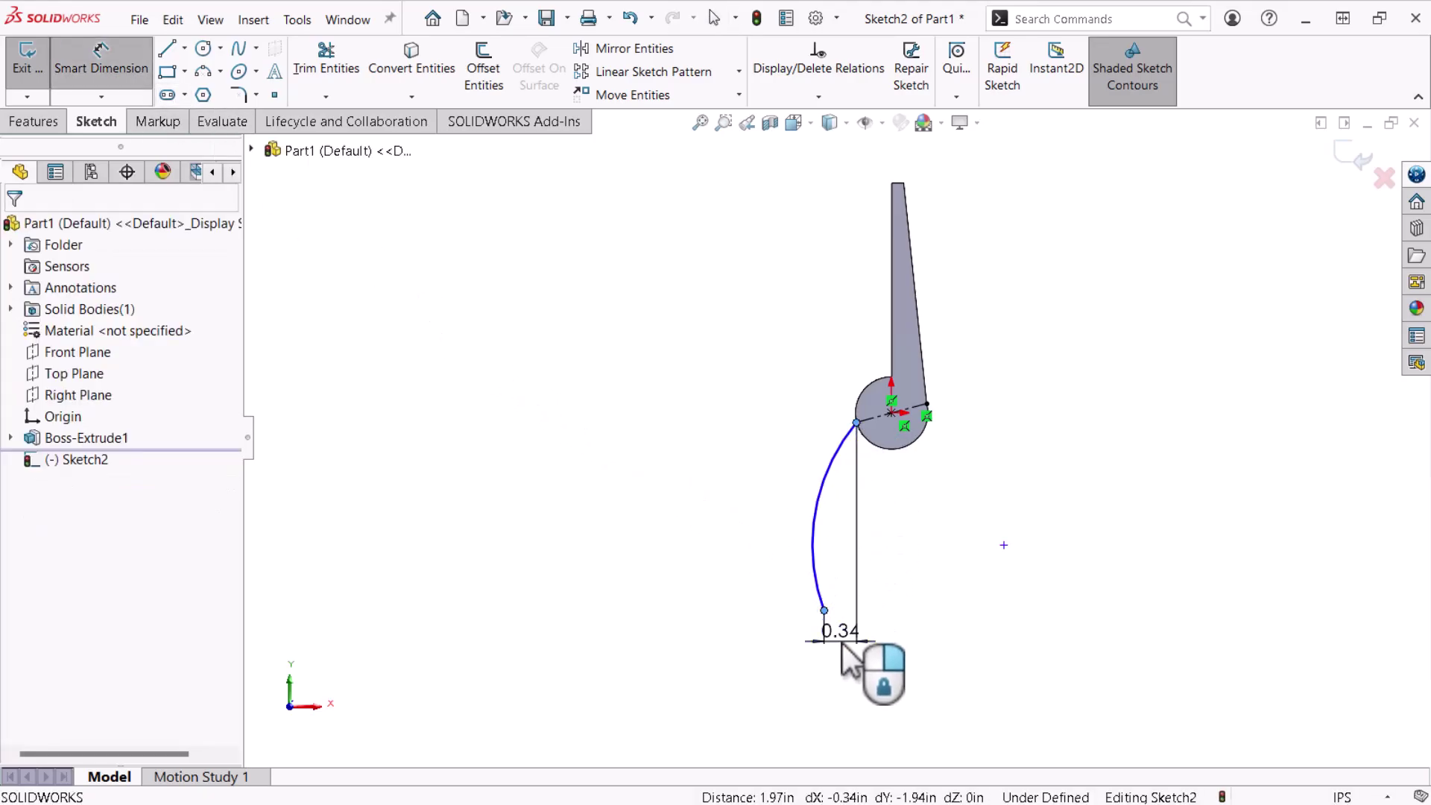
click(847, 660)
text(1)
key(Return)
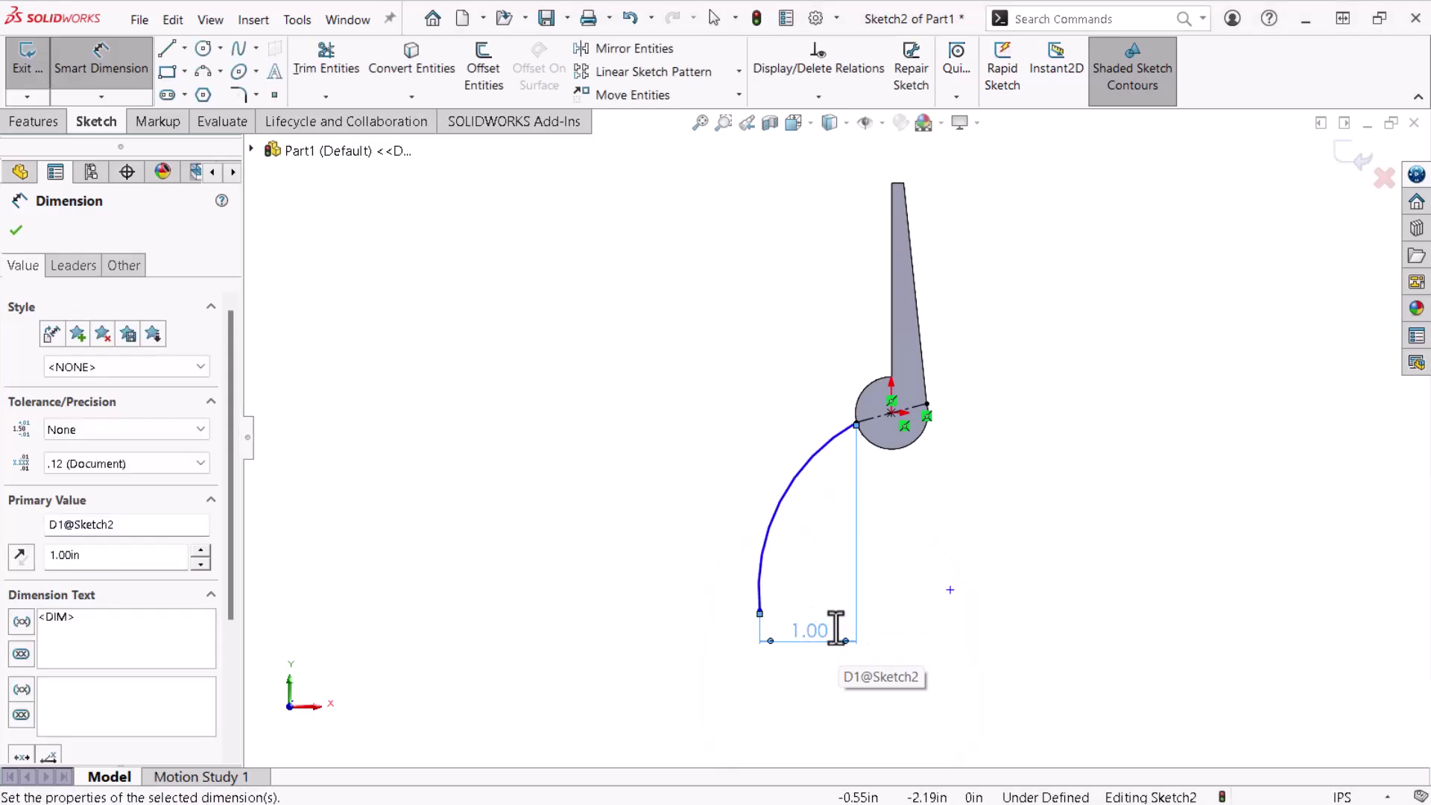
click(761, 612)
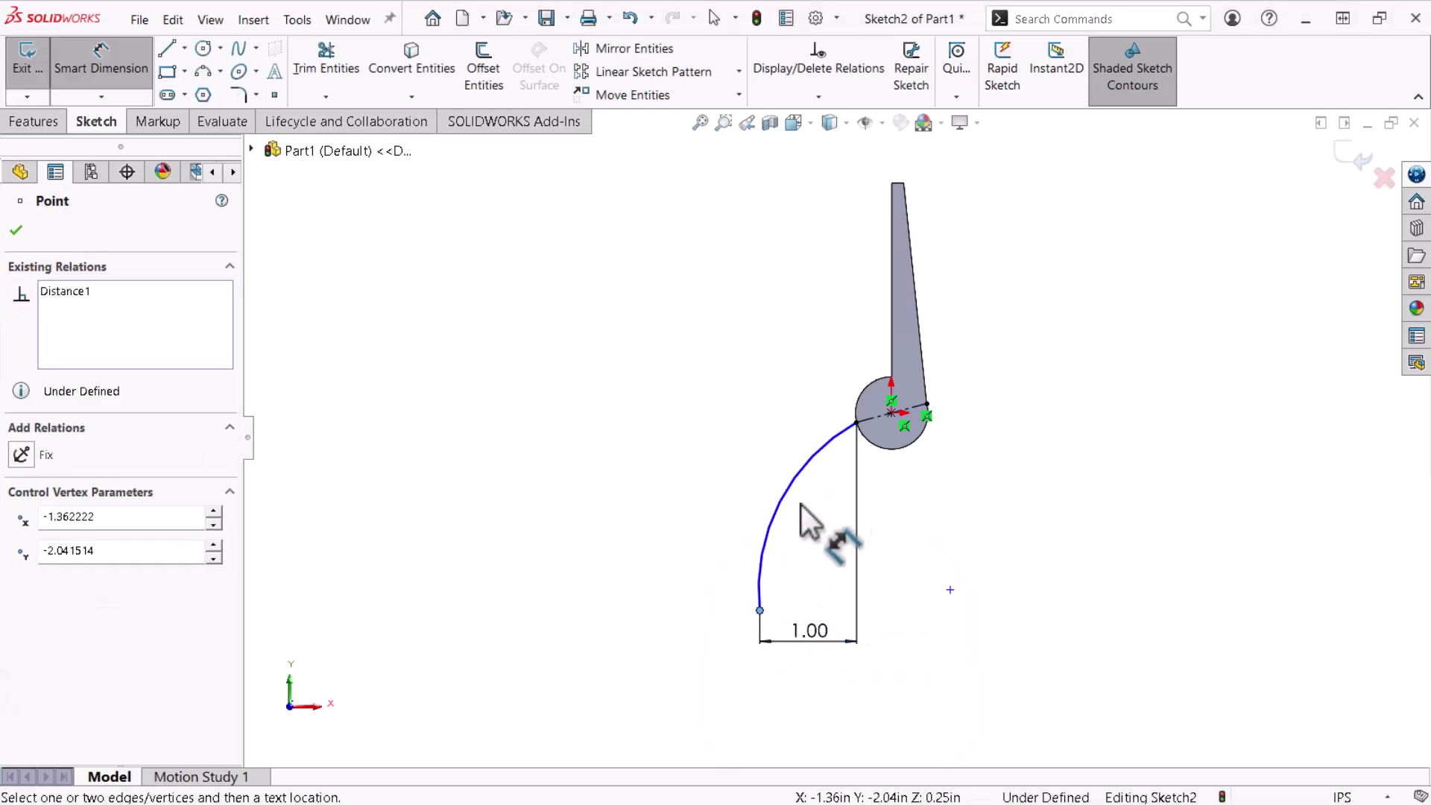
click(857, 425)
click(719, 595)
text(4)
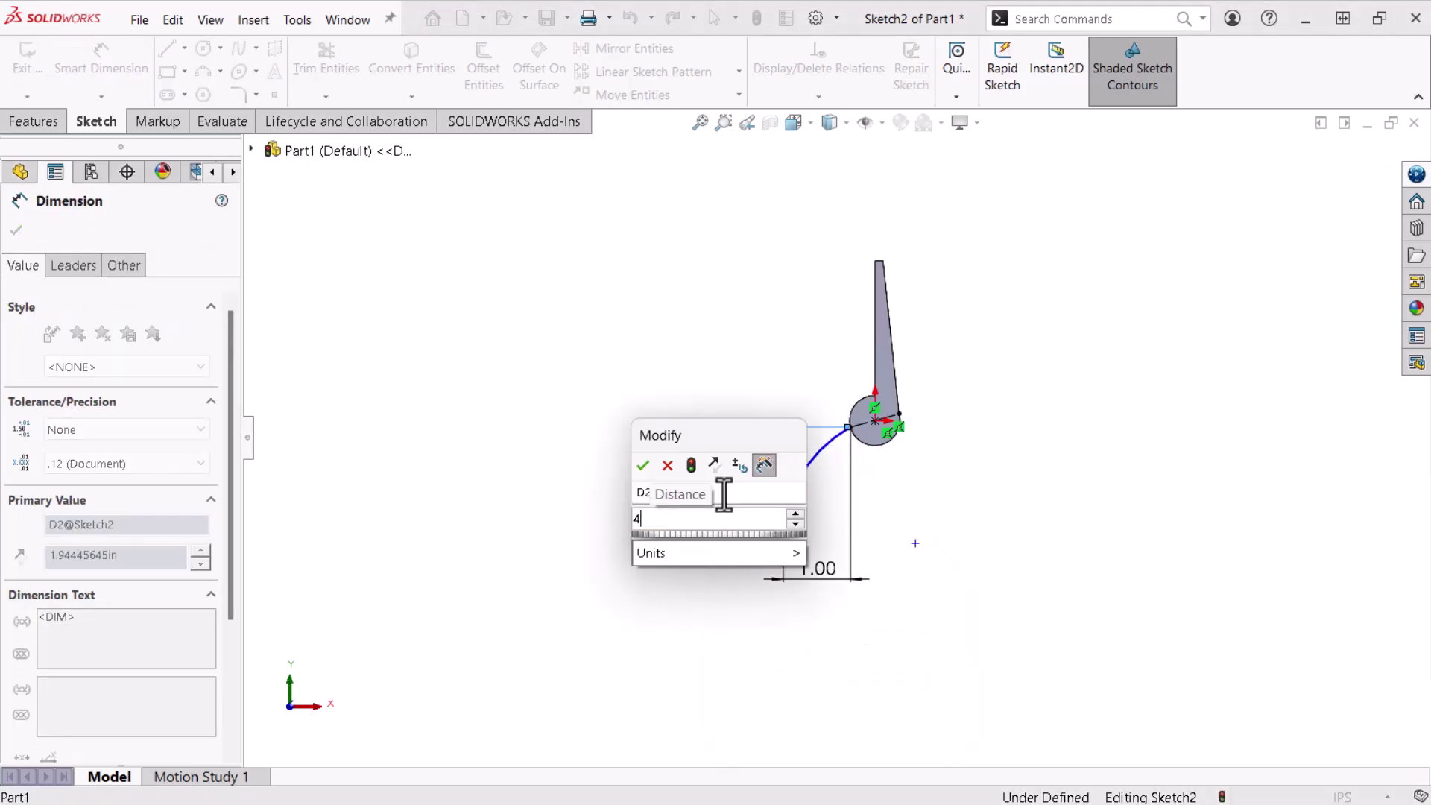
key(Return)
key(Escape)
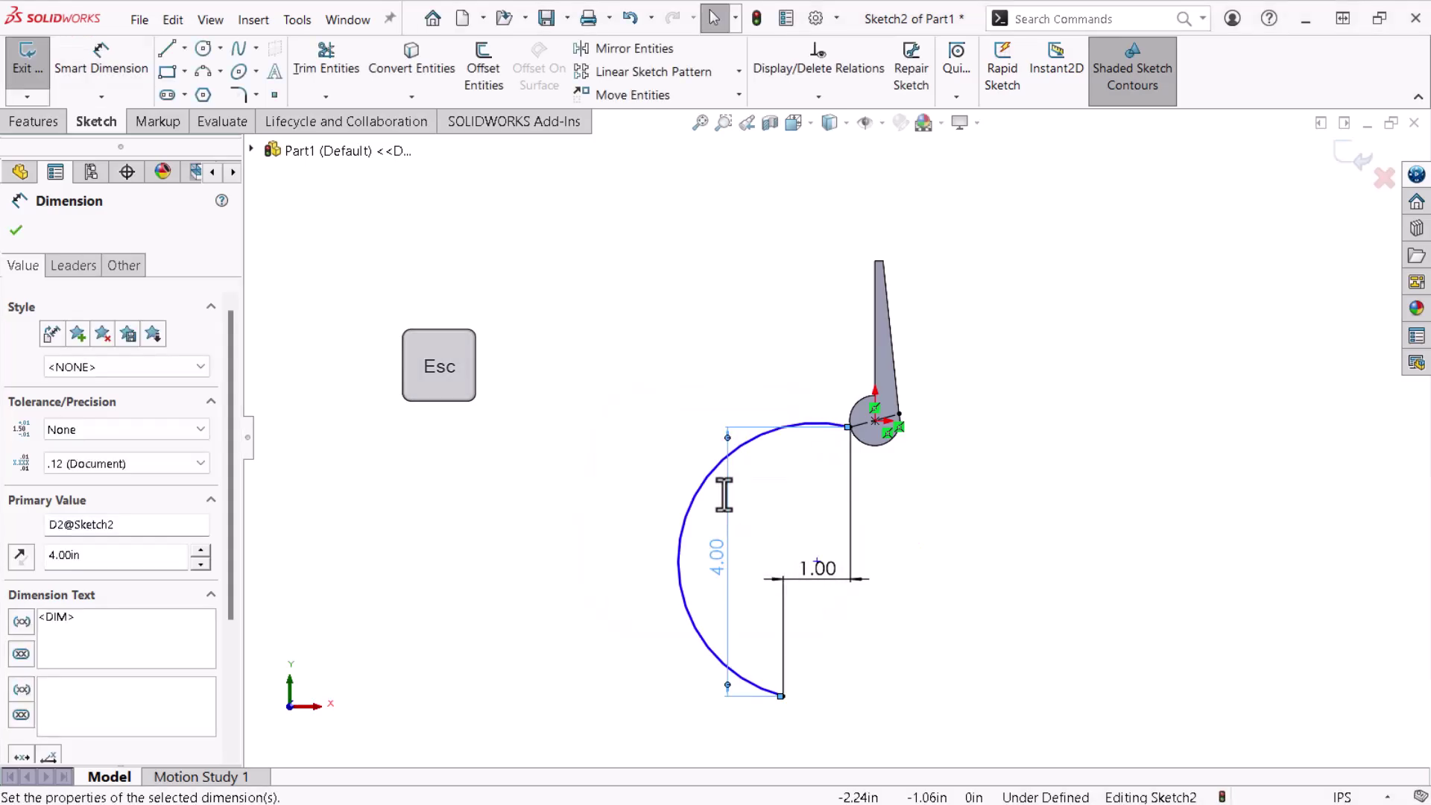
click(741, 520)
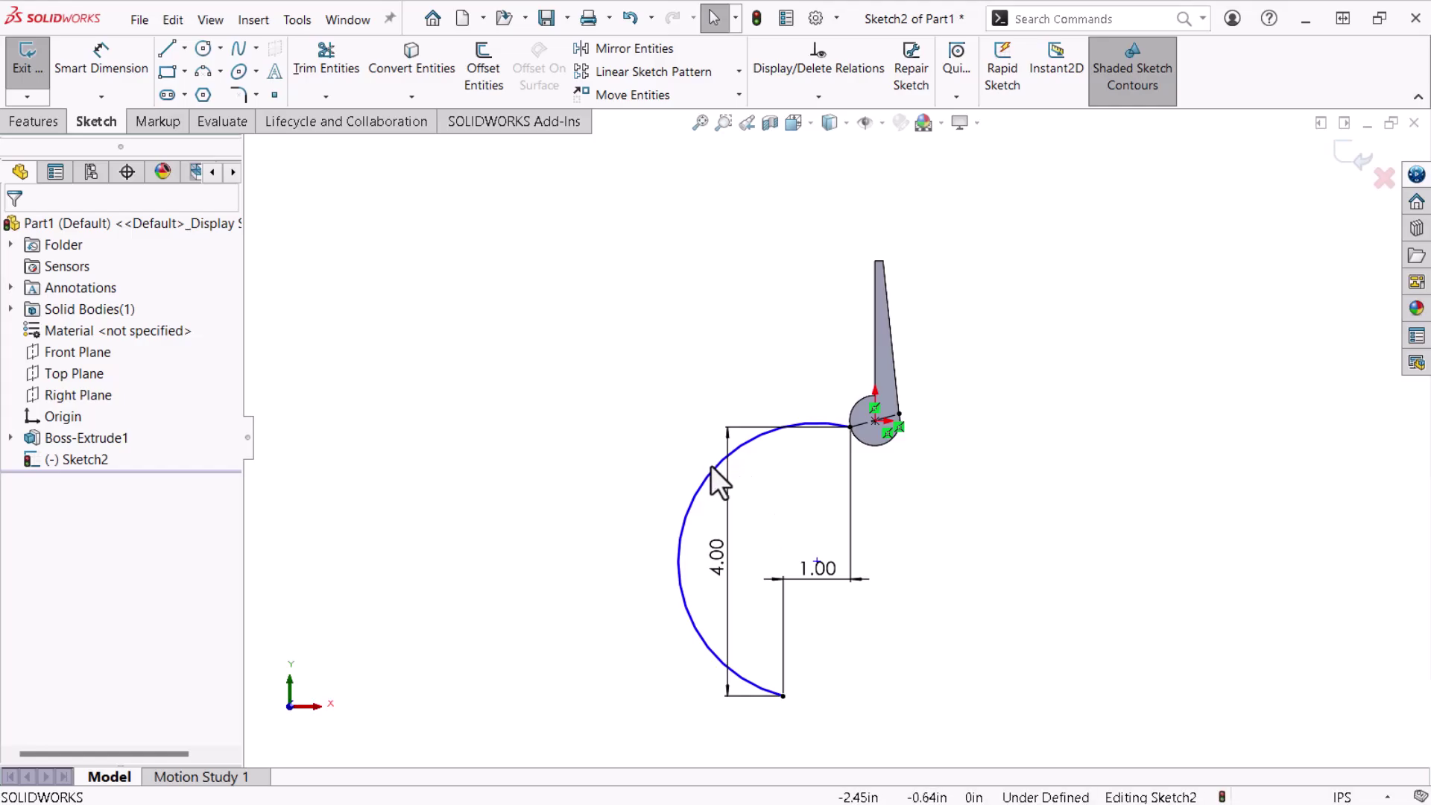
Step: Drag the handle arc into a flatter curve and give it an 8.00 in radius dimension
drag(714, 475, 806, 548)
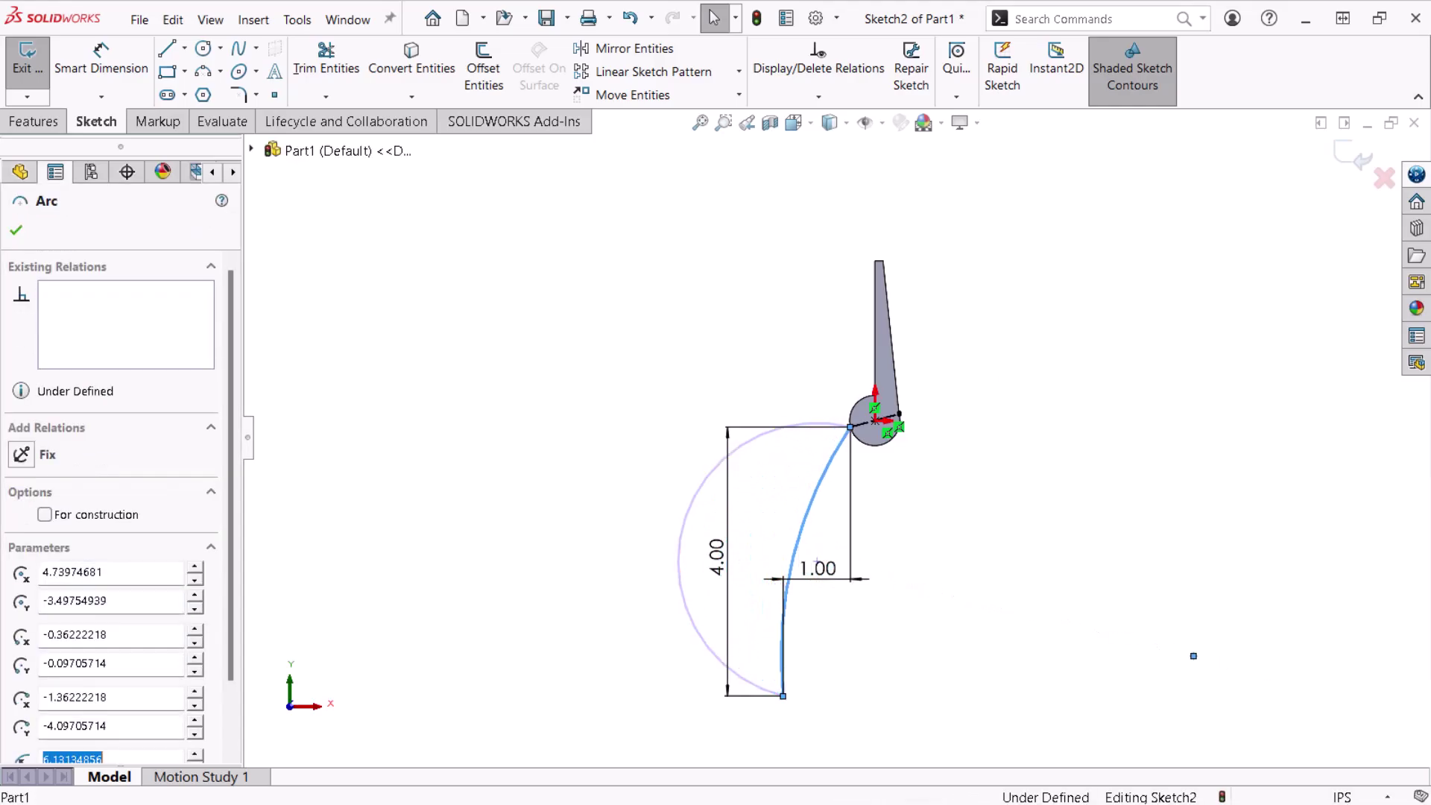
click(784, 527)
click(101, 62)
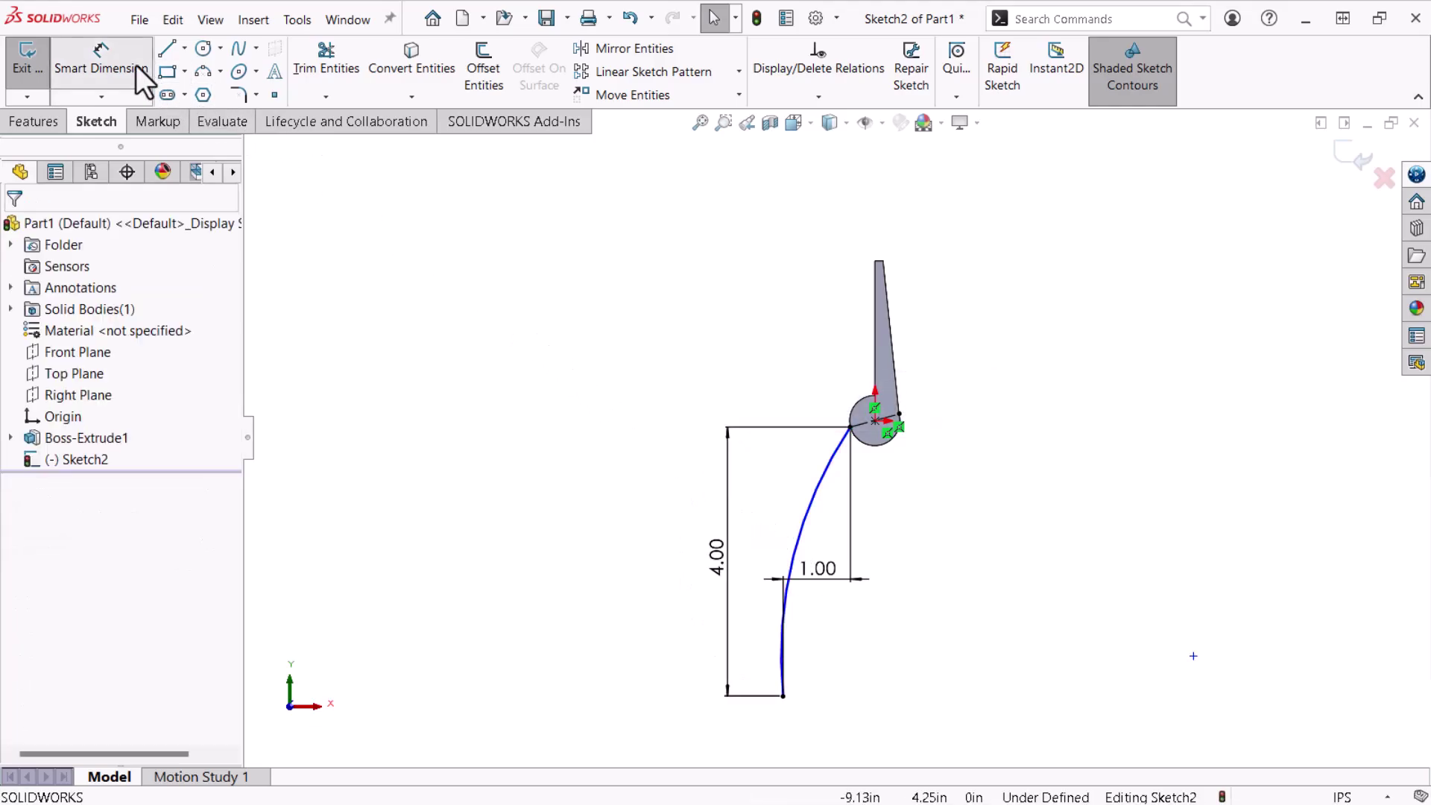
click(810, 531)
click(928, 580)
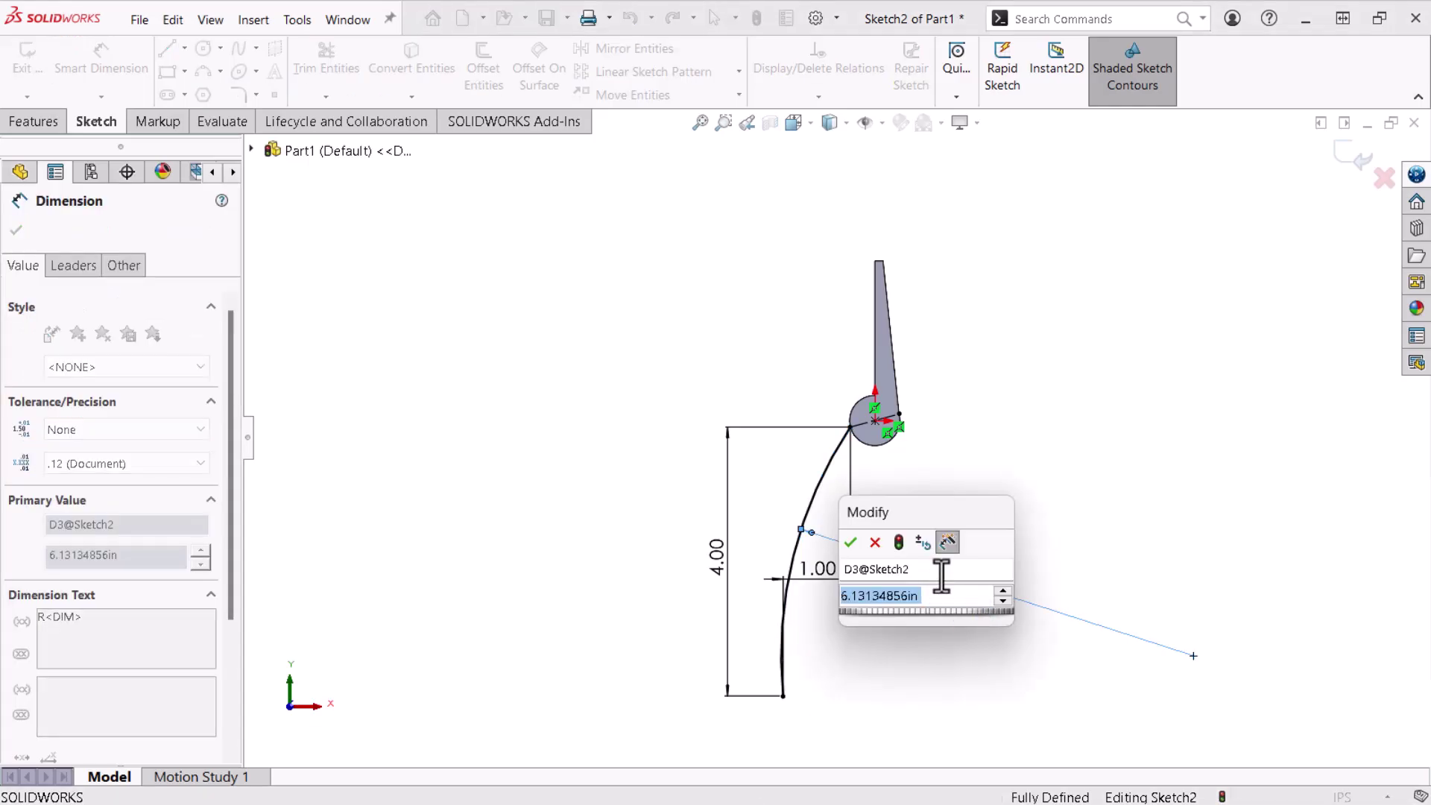
text(8)
key(Return)
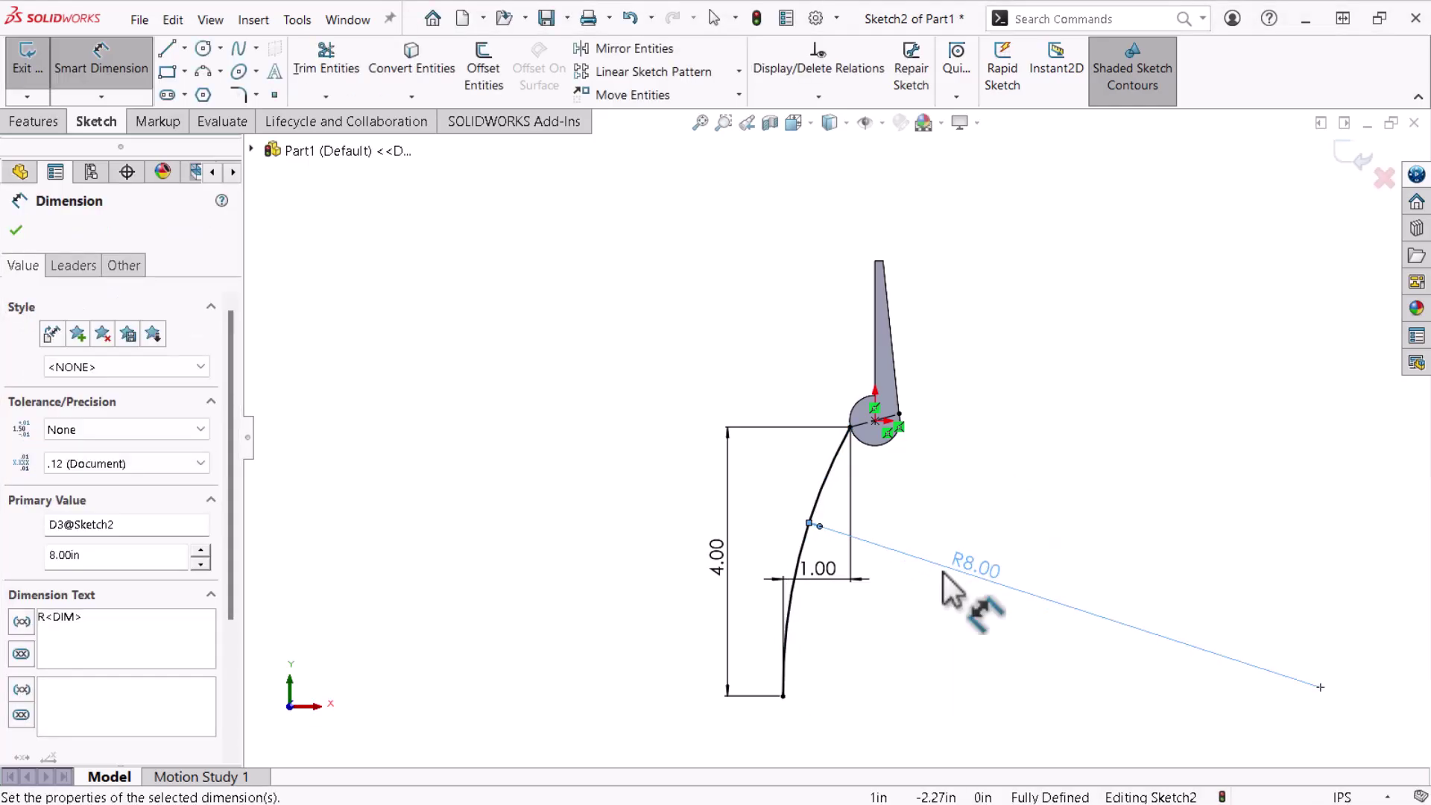
click(1067, 500)
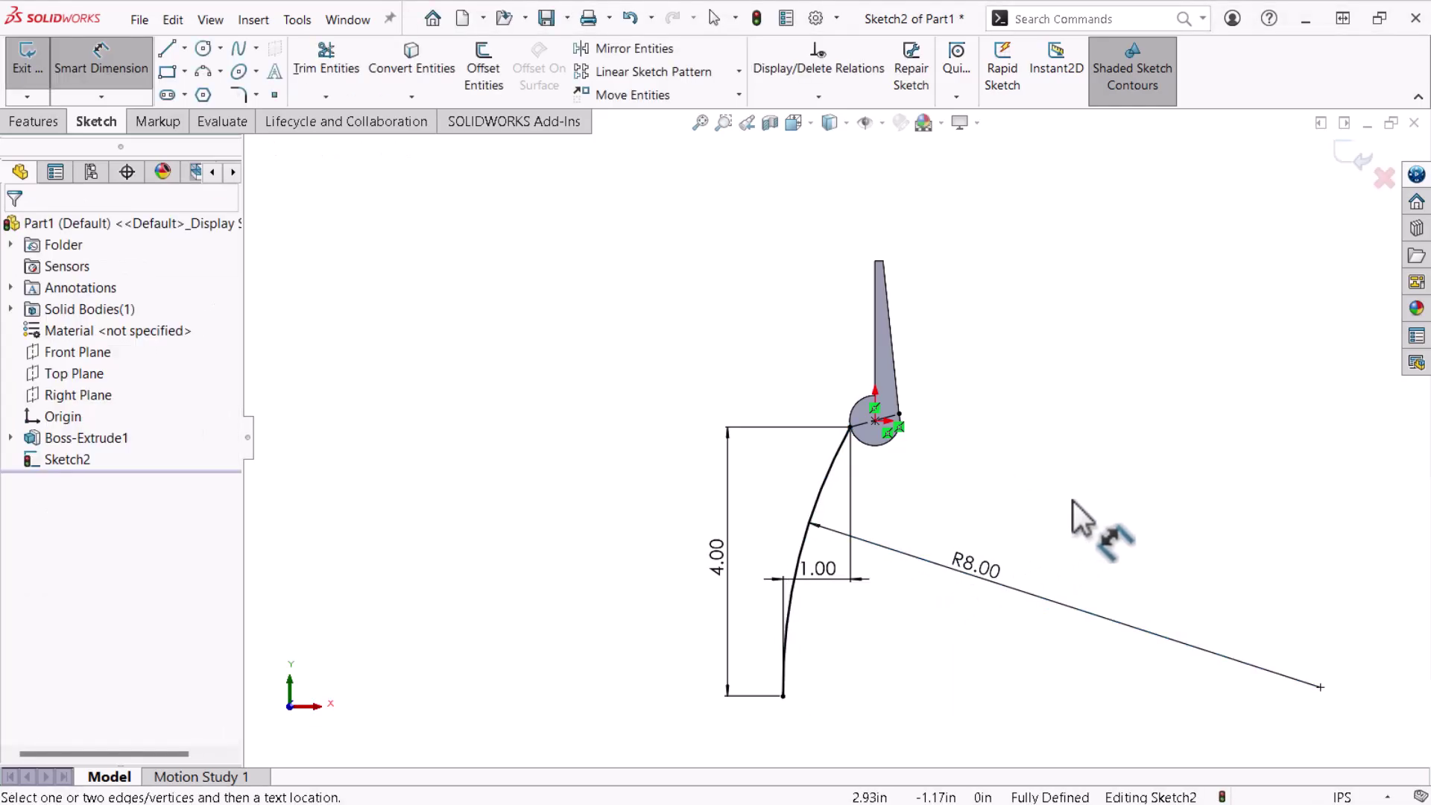
key(Escape)
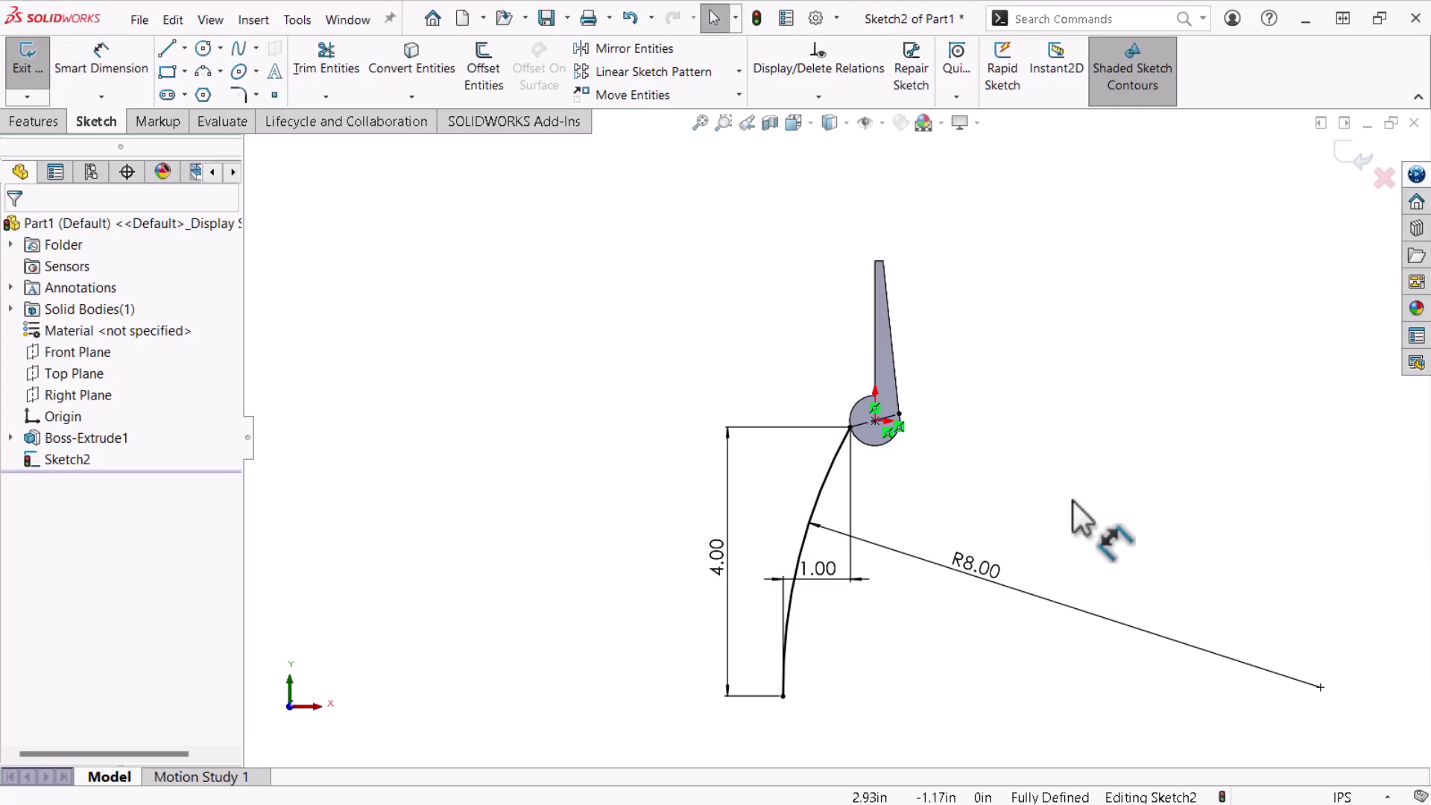
key(Escape)
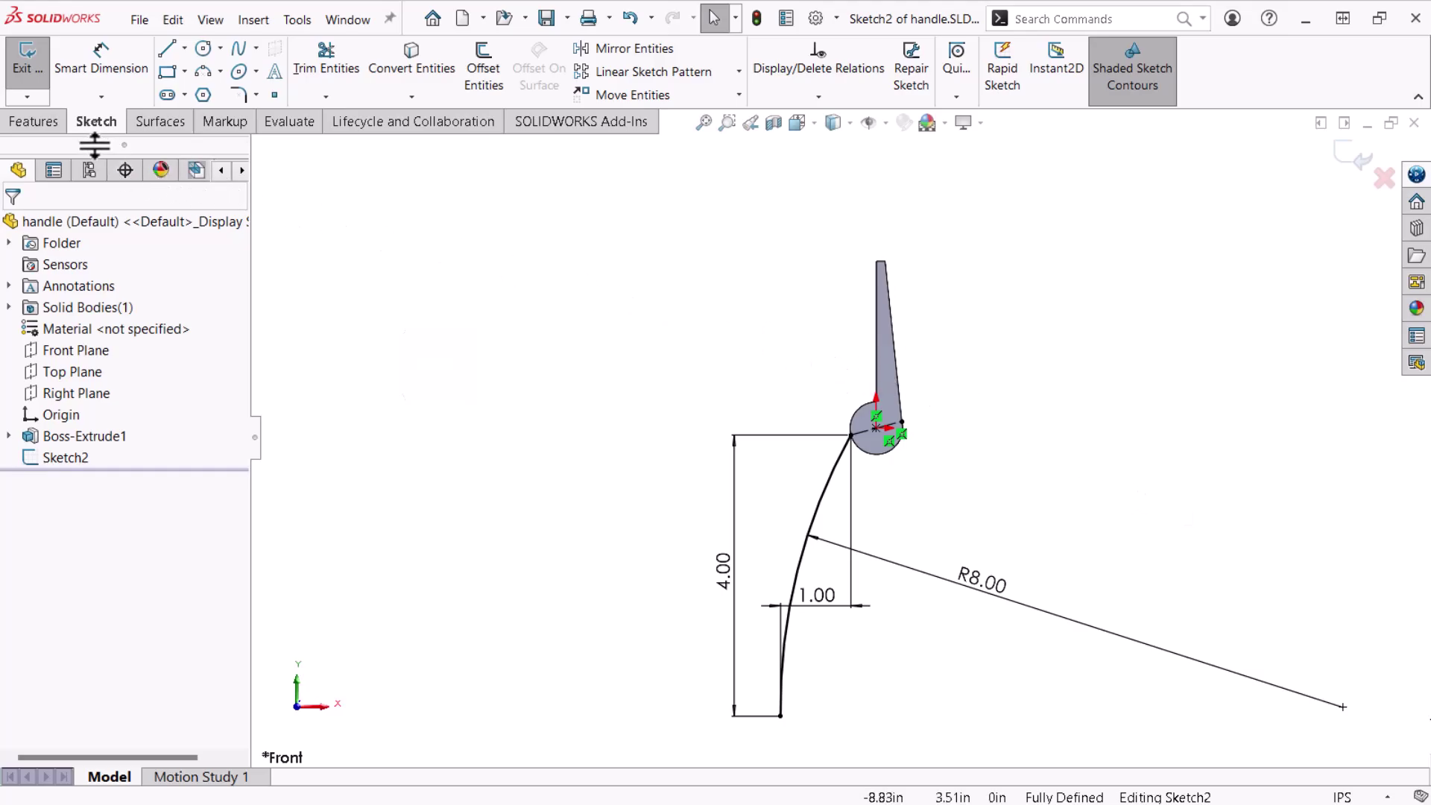
Step: Preview a Blind thin boss-extrude of the arc with its depth direction reversed
click(41, 123)
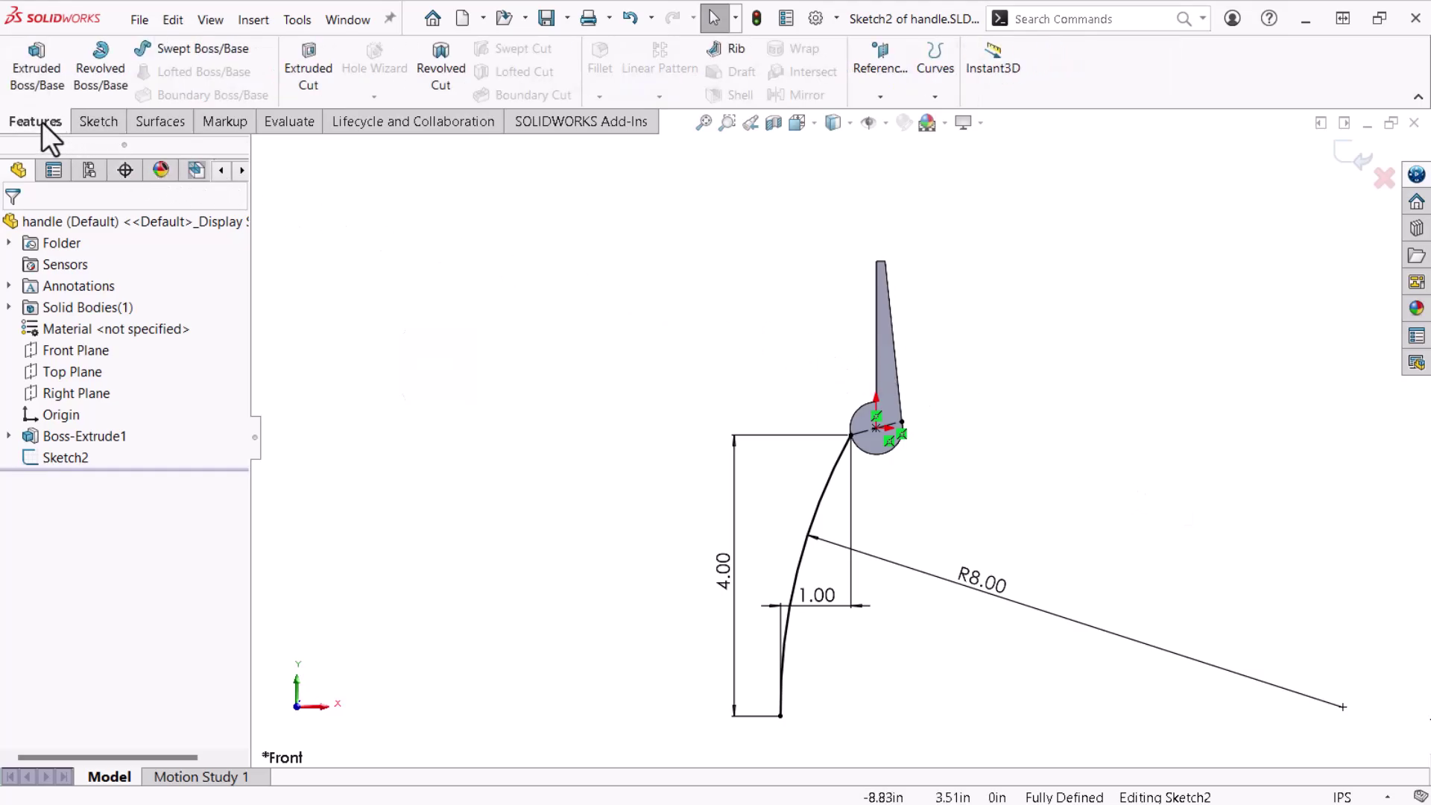
click(56, 75)
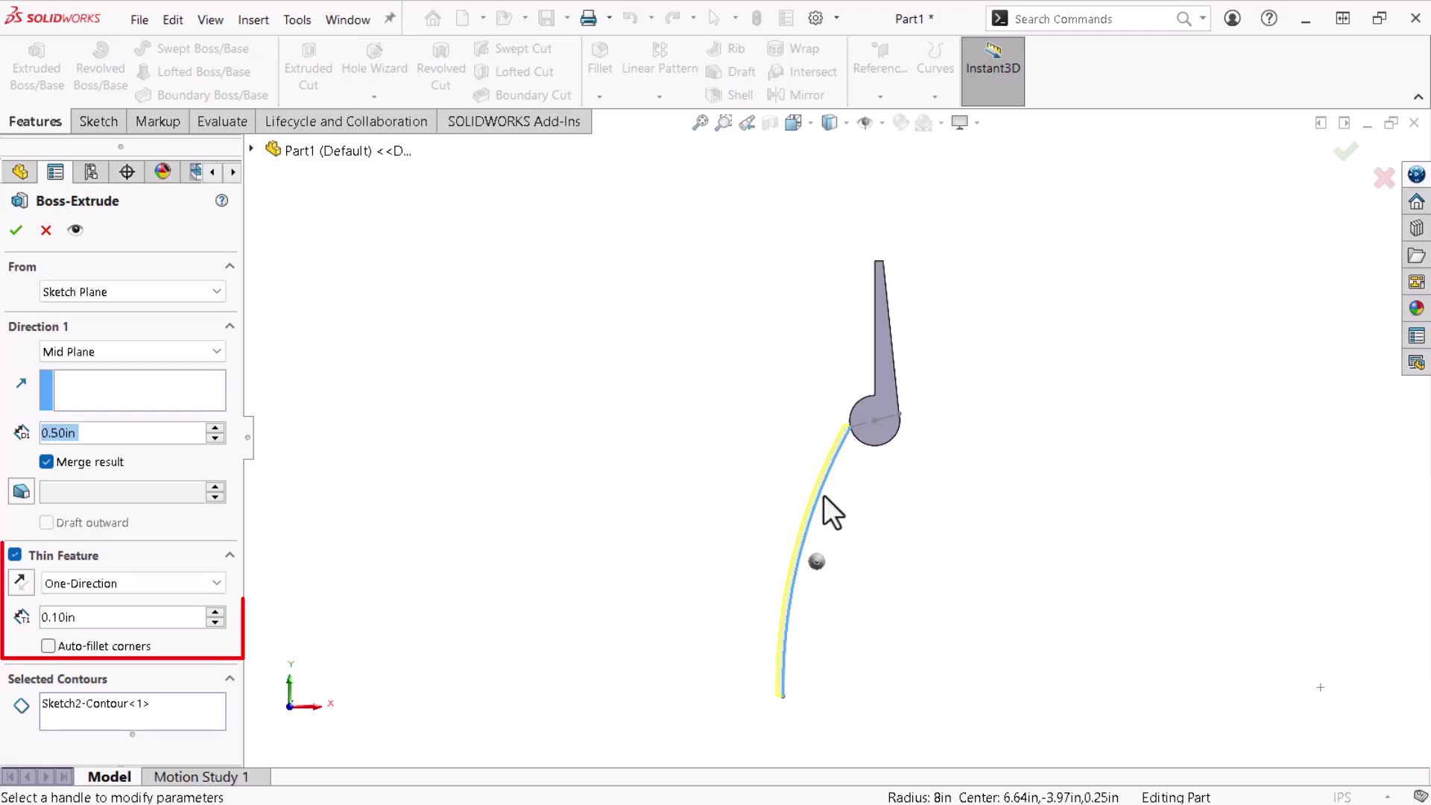
middle_drag(824, 495, 856, 505)
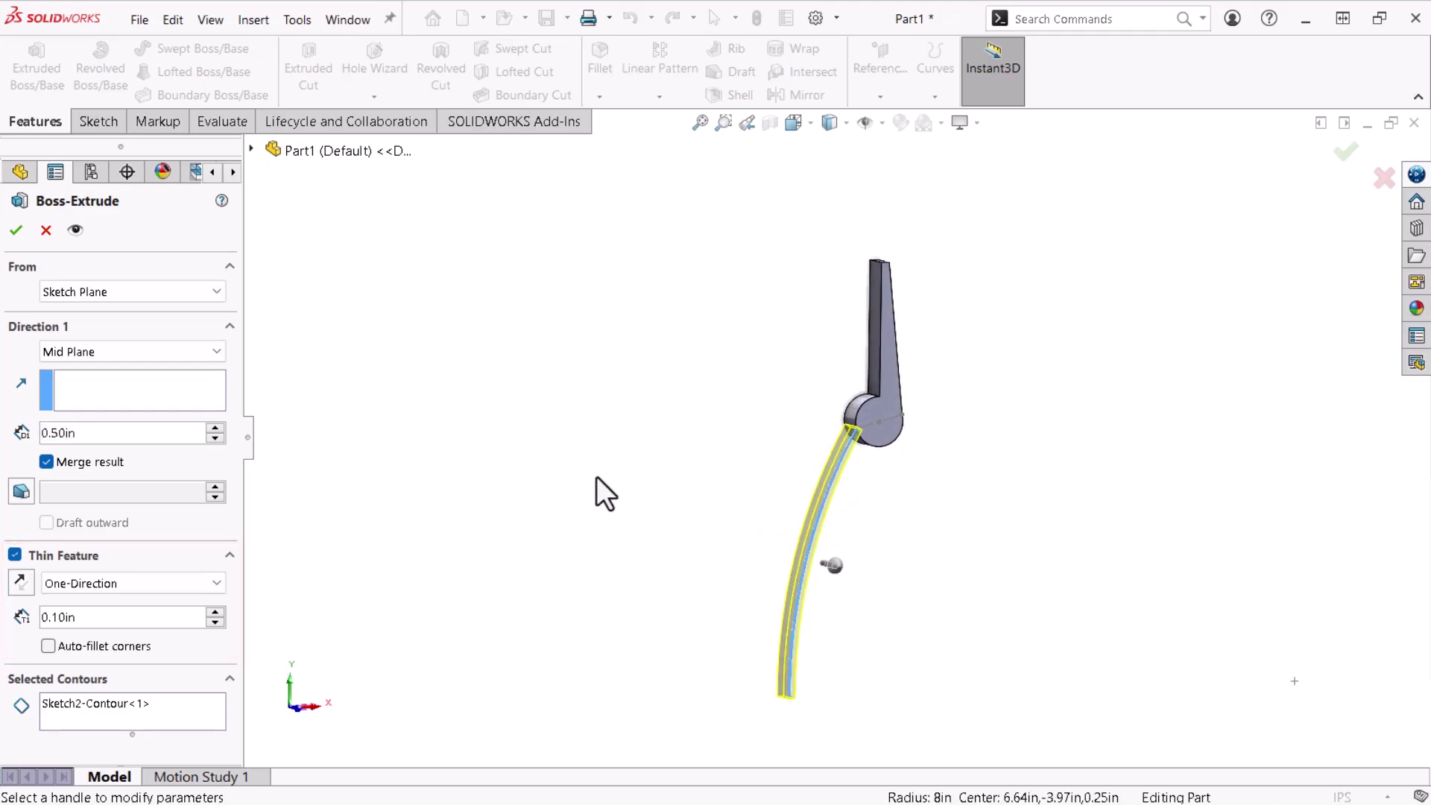
click(194, 350)
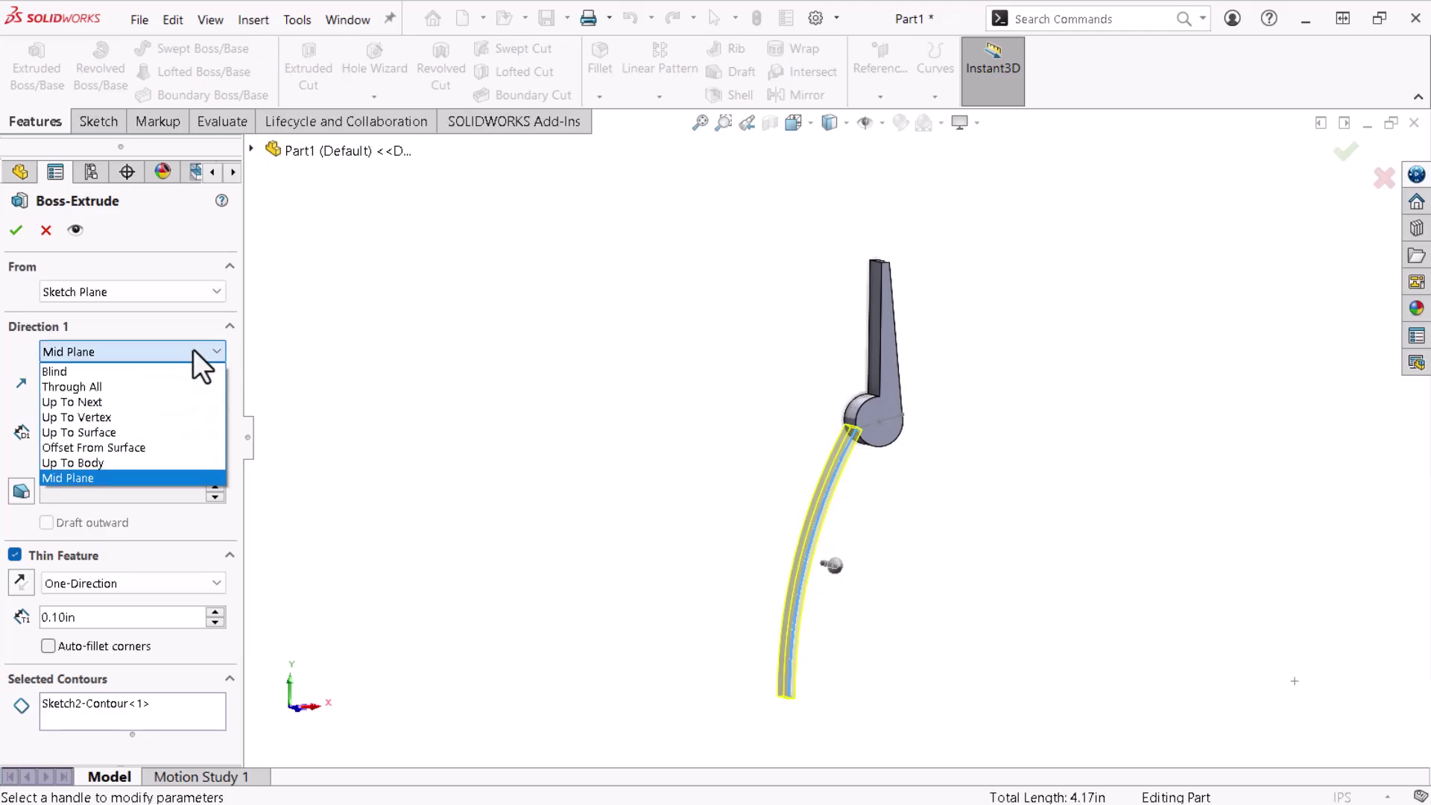
click(188, 370)
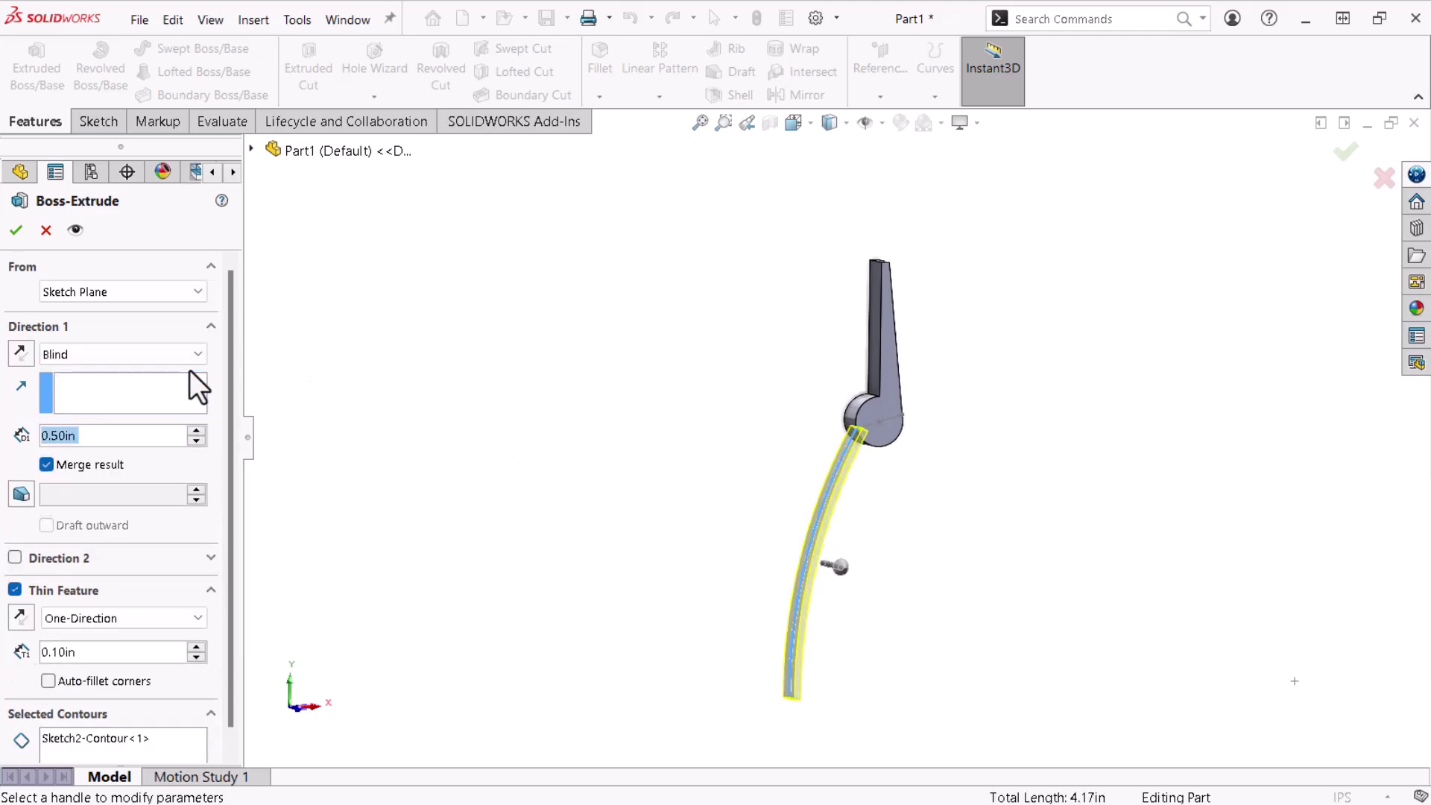
middle_drag(619, 527, 544, 512)
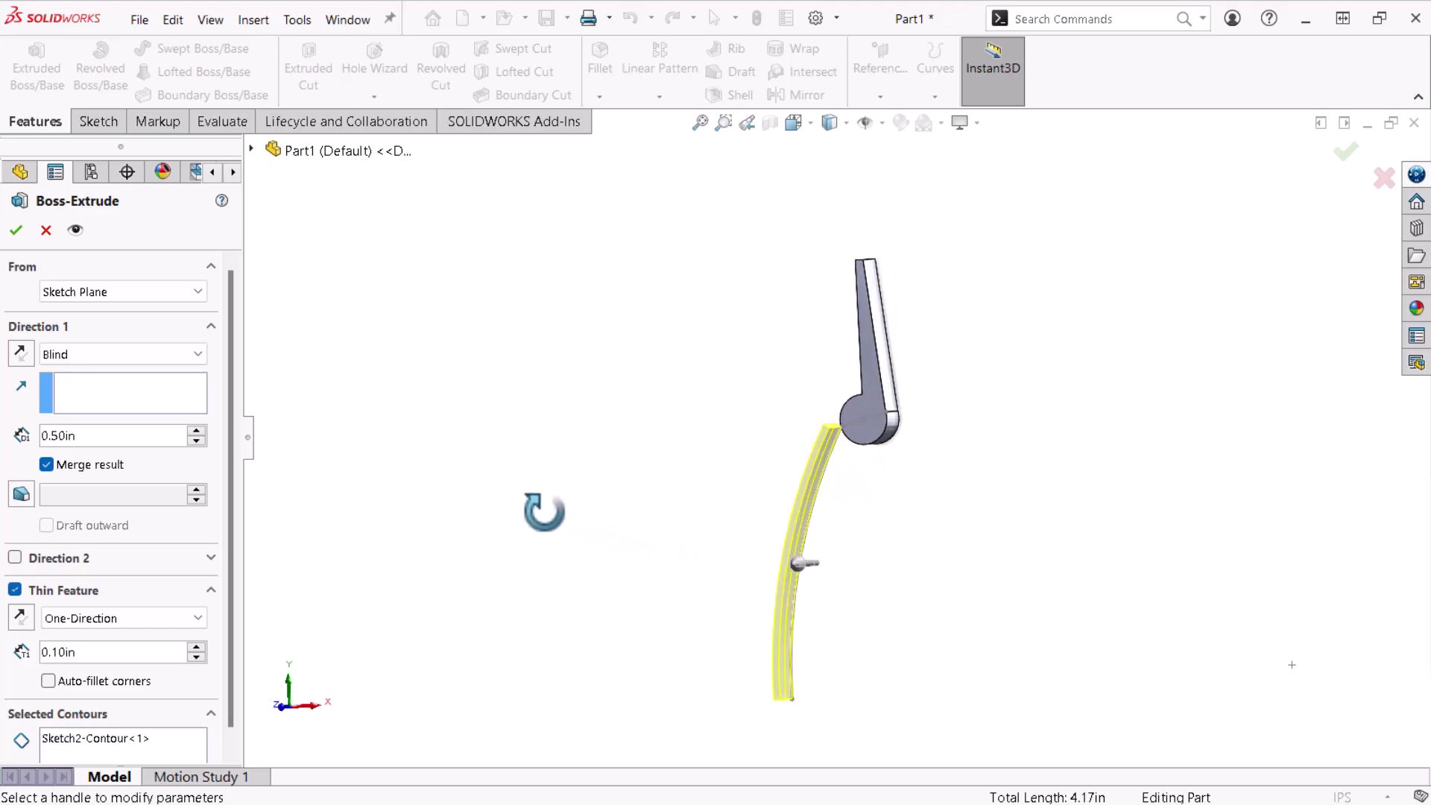
click(22, 352)
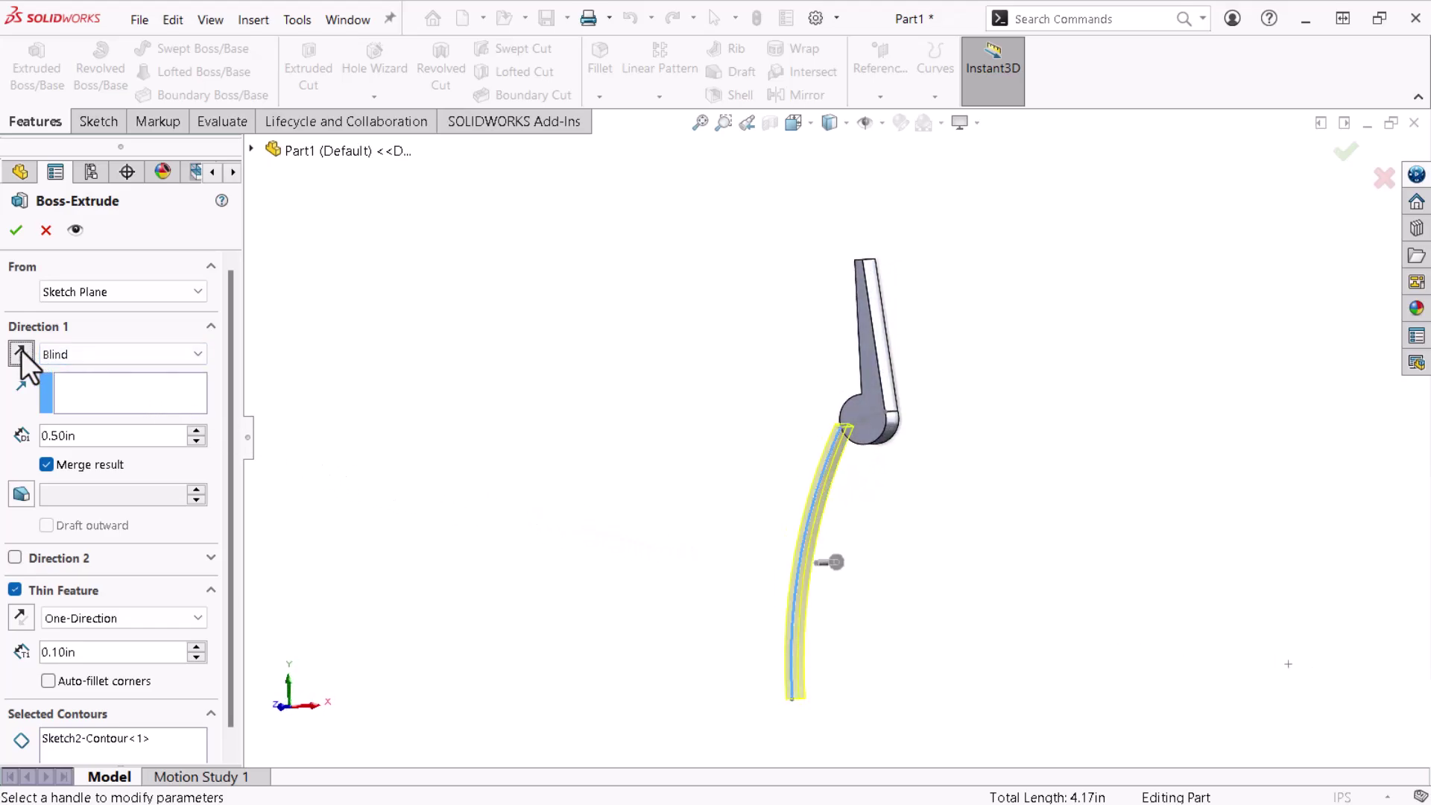
middle_drag(510, 507, 567, 531)
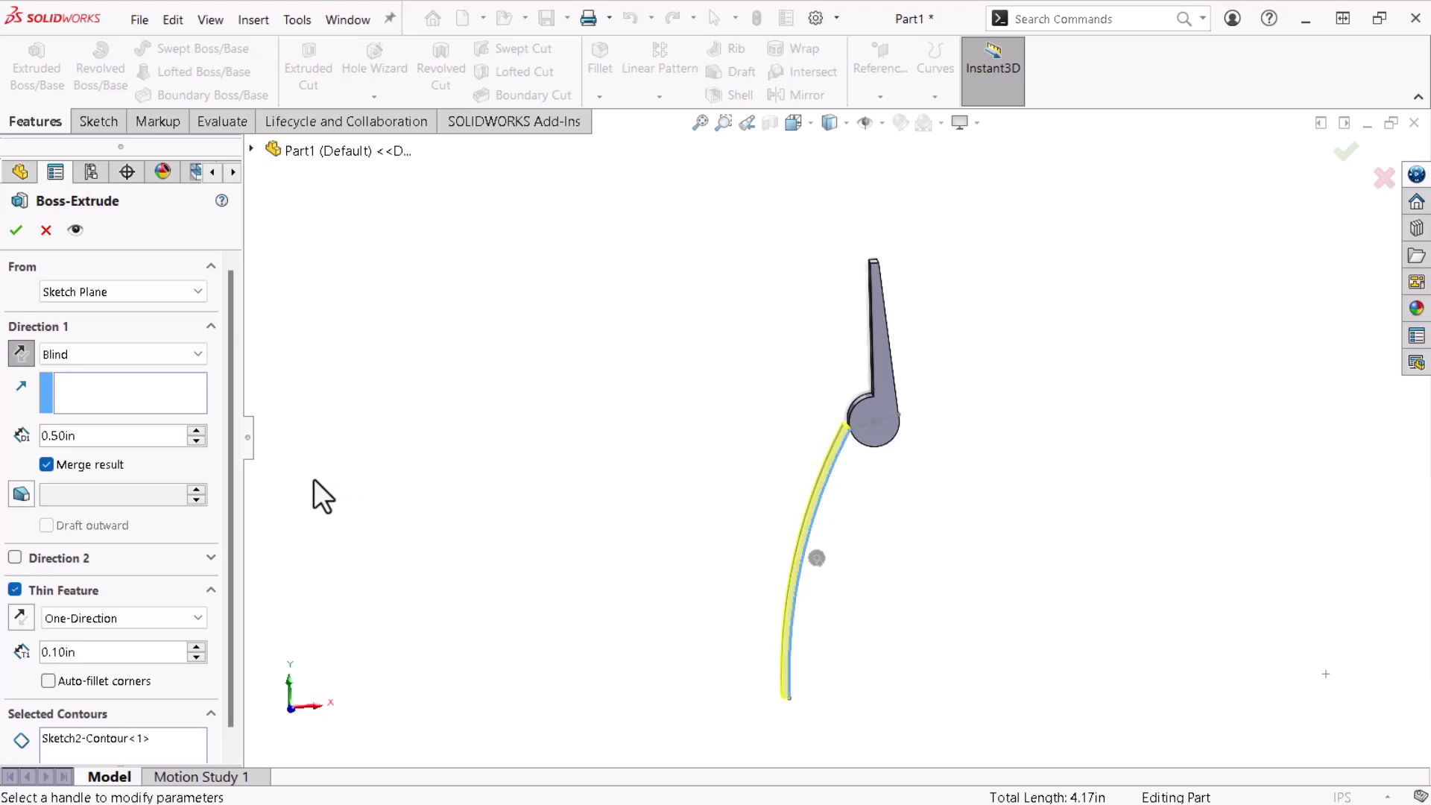
Step: Flip the thin wall to the curve's other side, set 0.30 in thickness, and accept
click(23, 617)
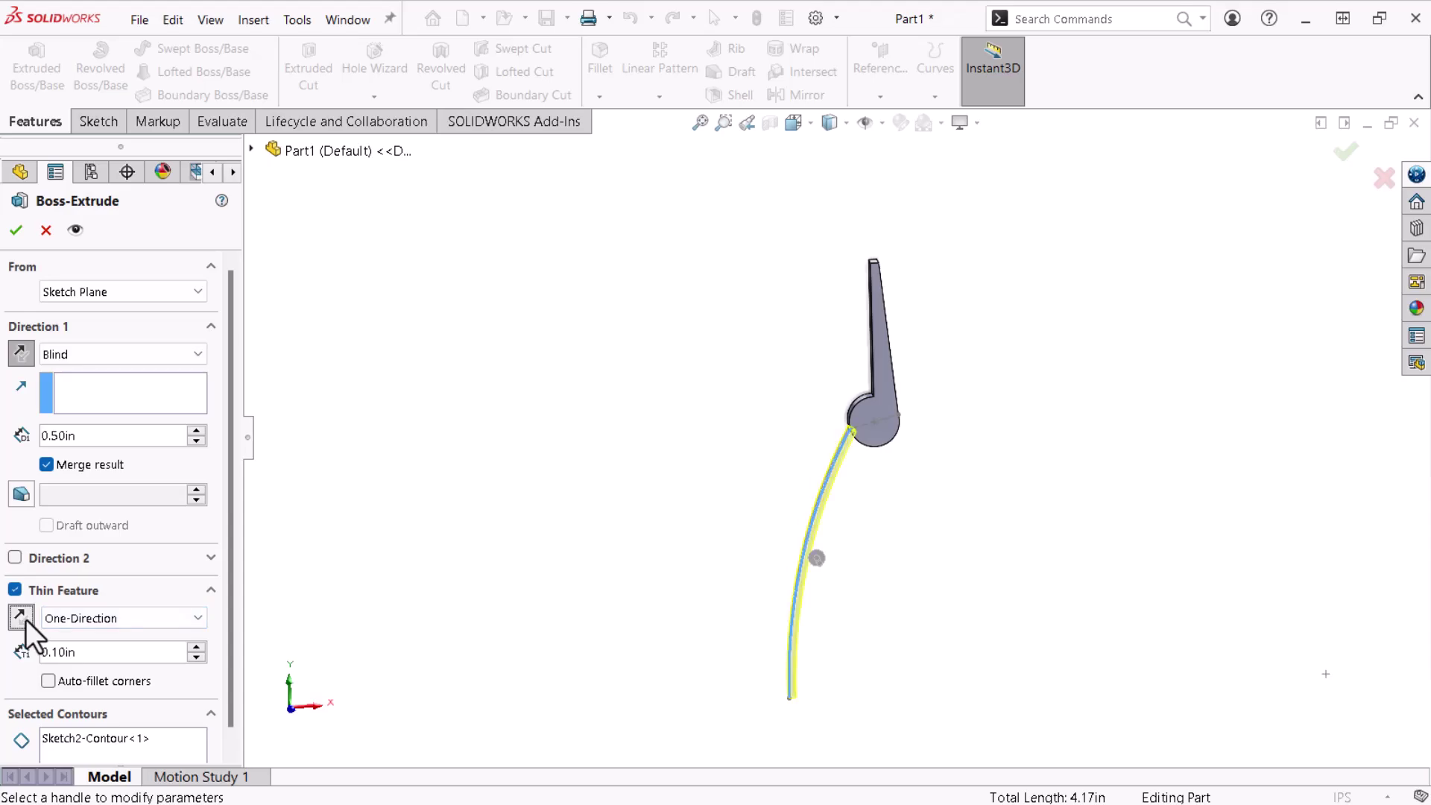
double_click(86, 652)
text(3)
key(Return)
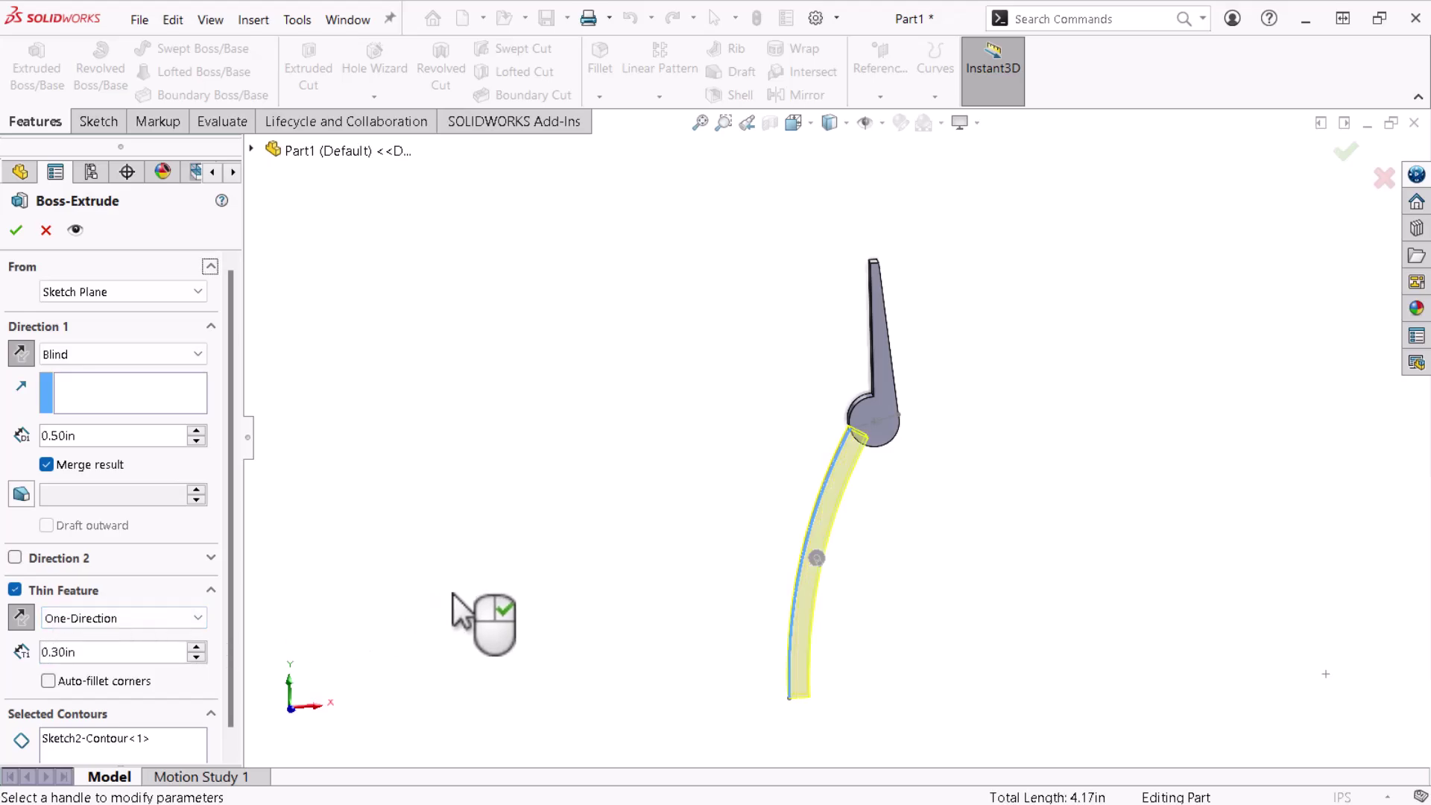
mouse_move(527, 553)
middle_down()
mouse_move(487, 542)
mouse_move(466, 515)
mouse_move(521, 550)
mouse_move(547, 555)
mouse_move(548, 536)
middle_up()
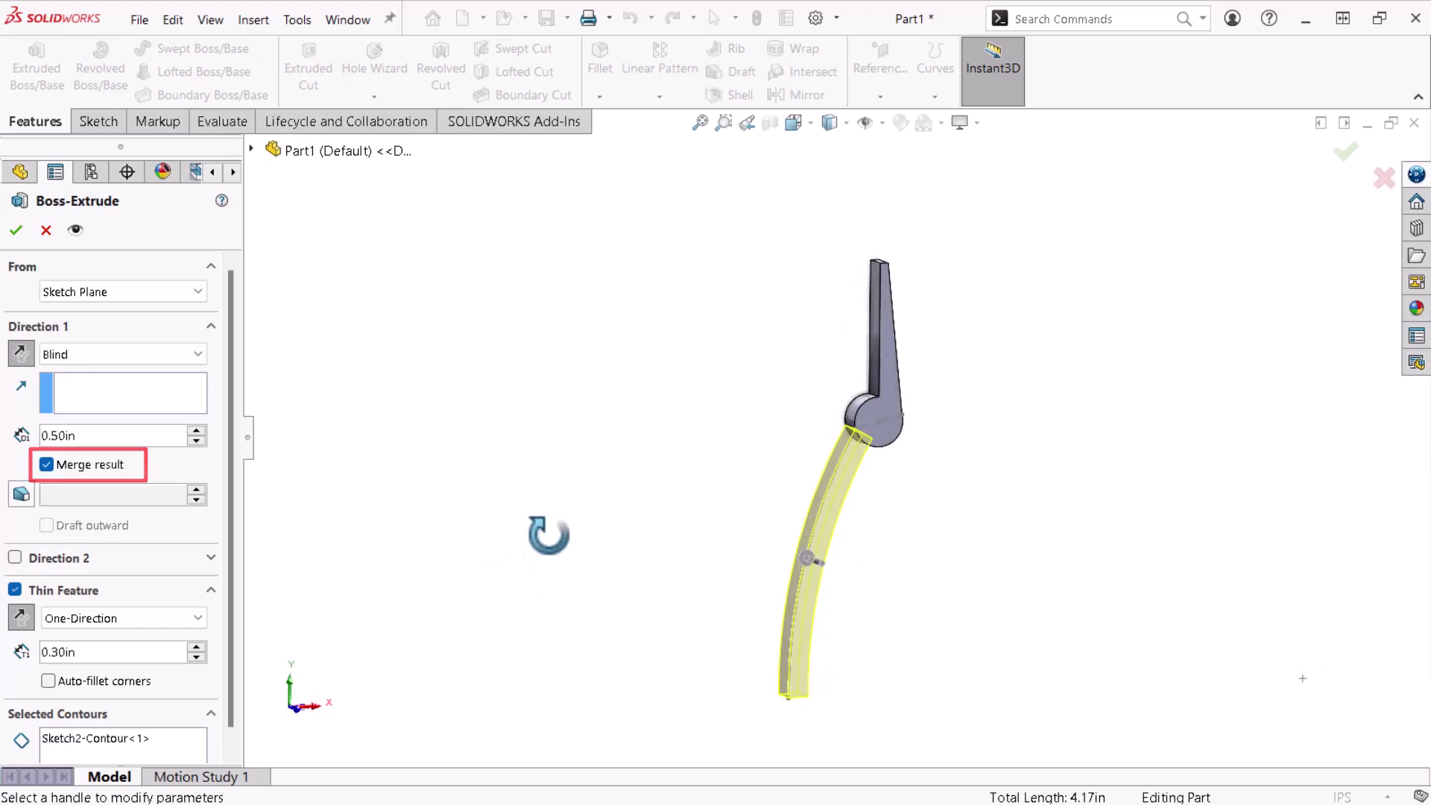
click(17, 231)
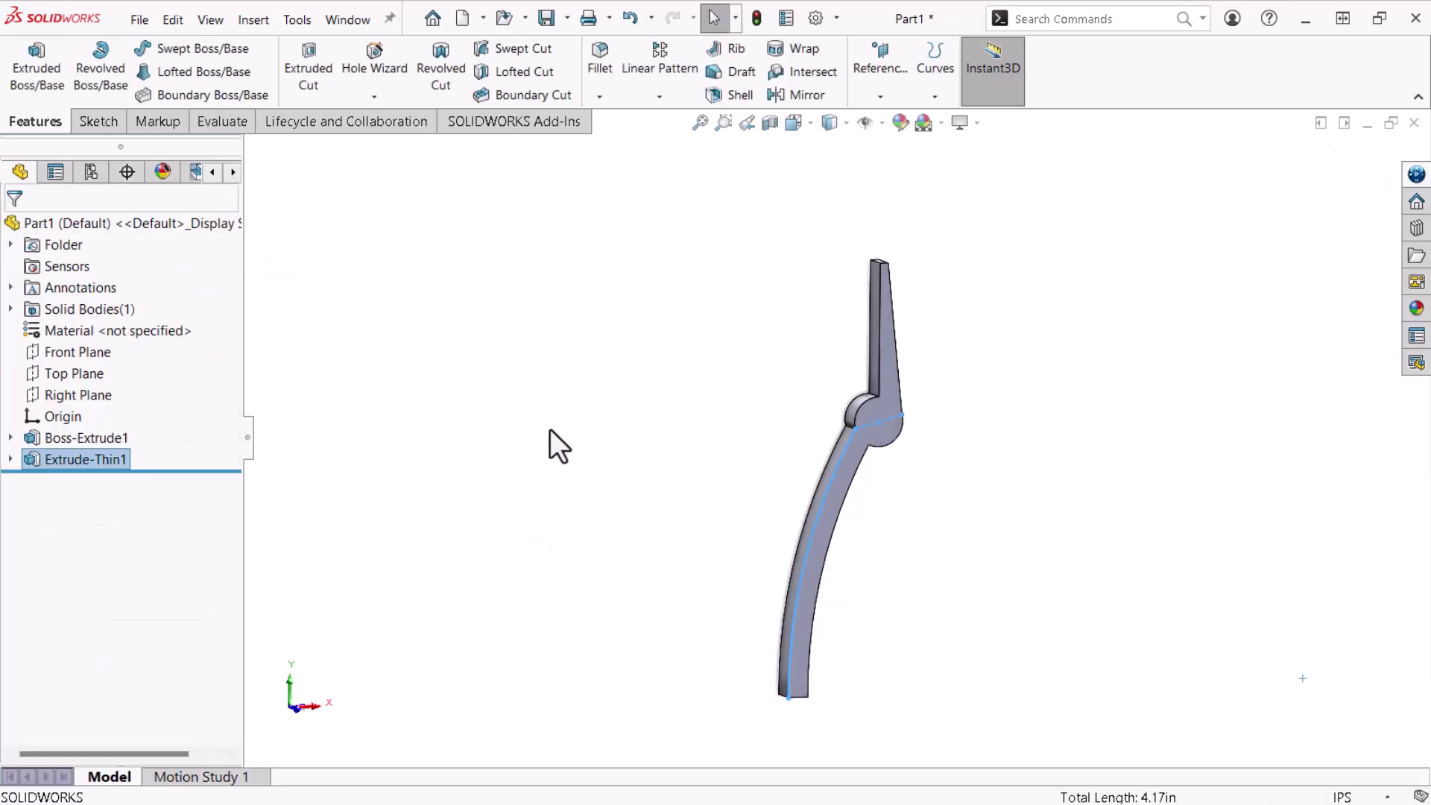
Step: Roll the Handle part forward through Cut-Extrude1, Cut-Extrude2 and Cut-Extrude3
click(571, 435)
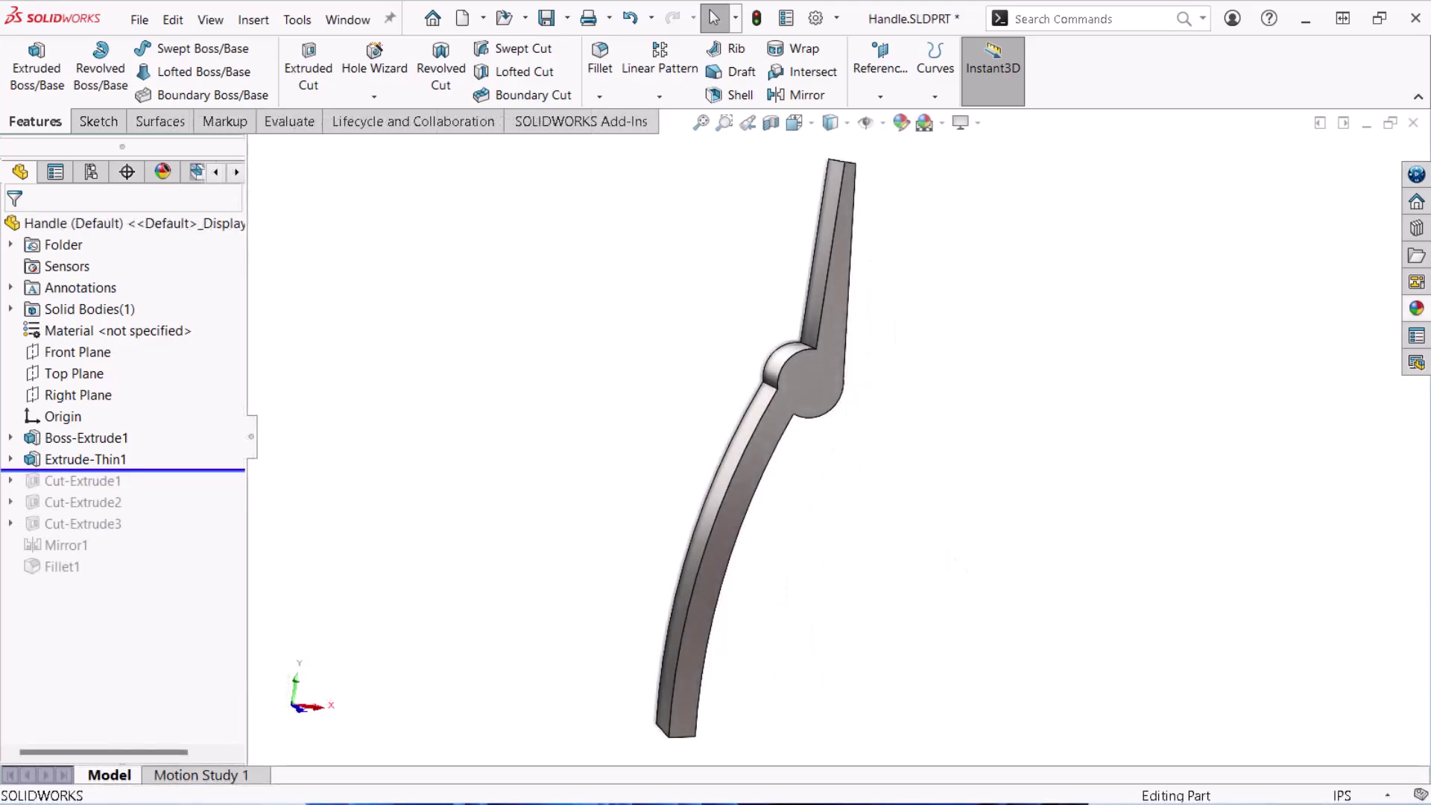
key(Down)
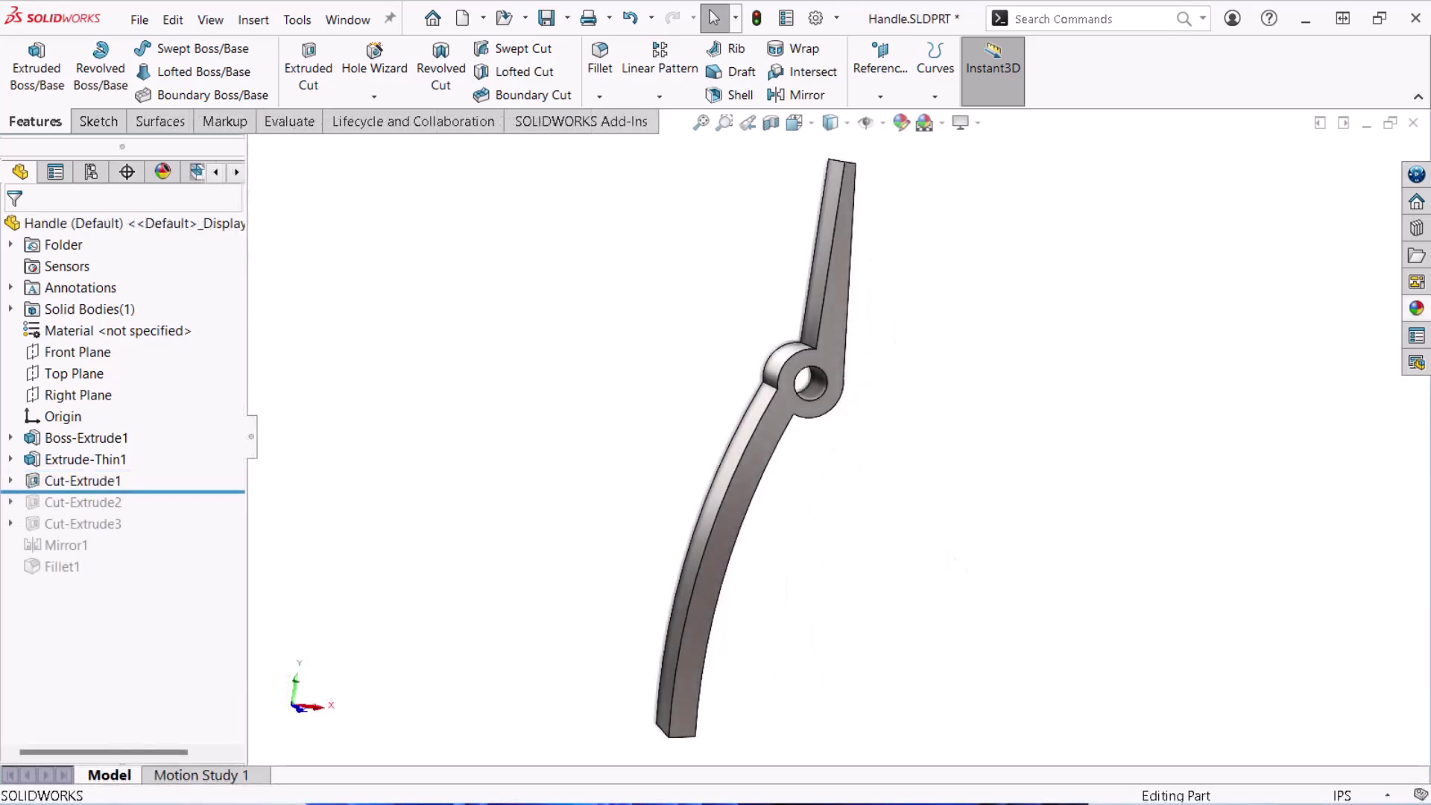
key(Down)
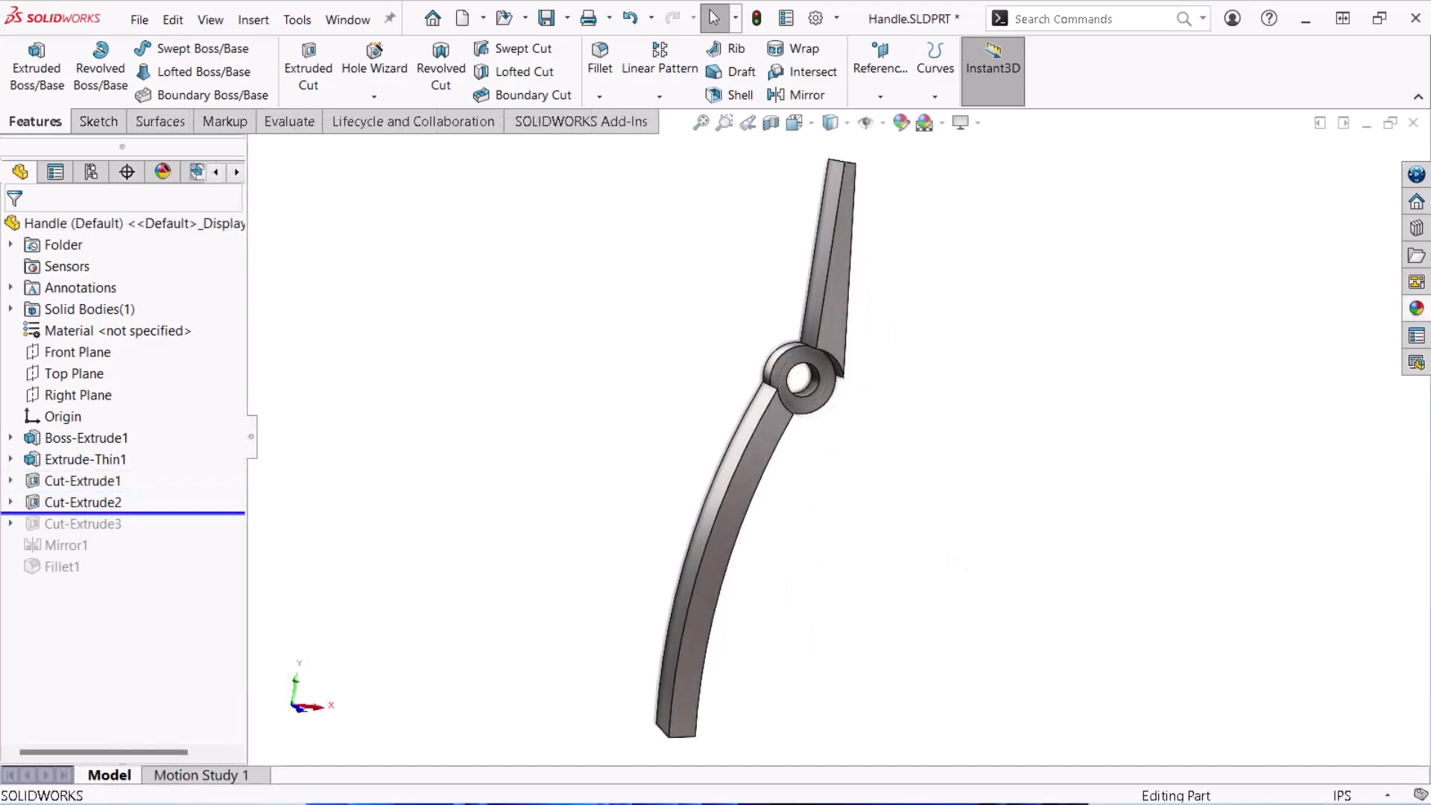
key(Down)
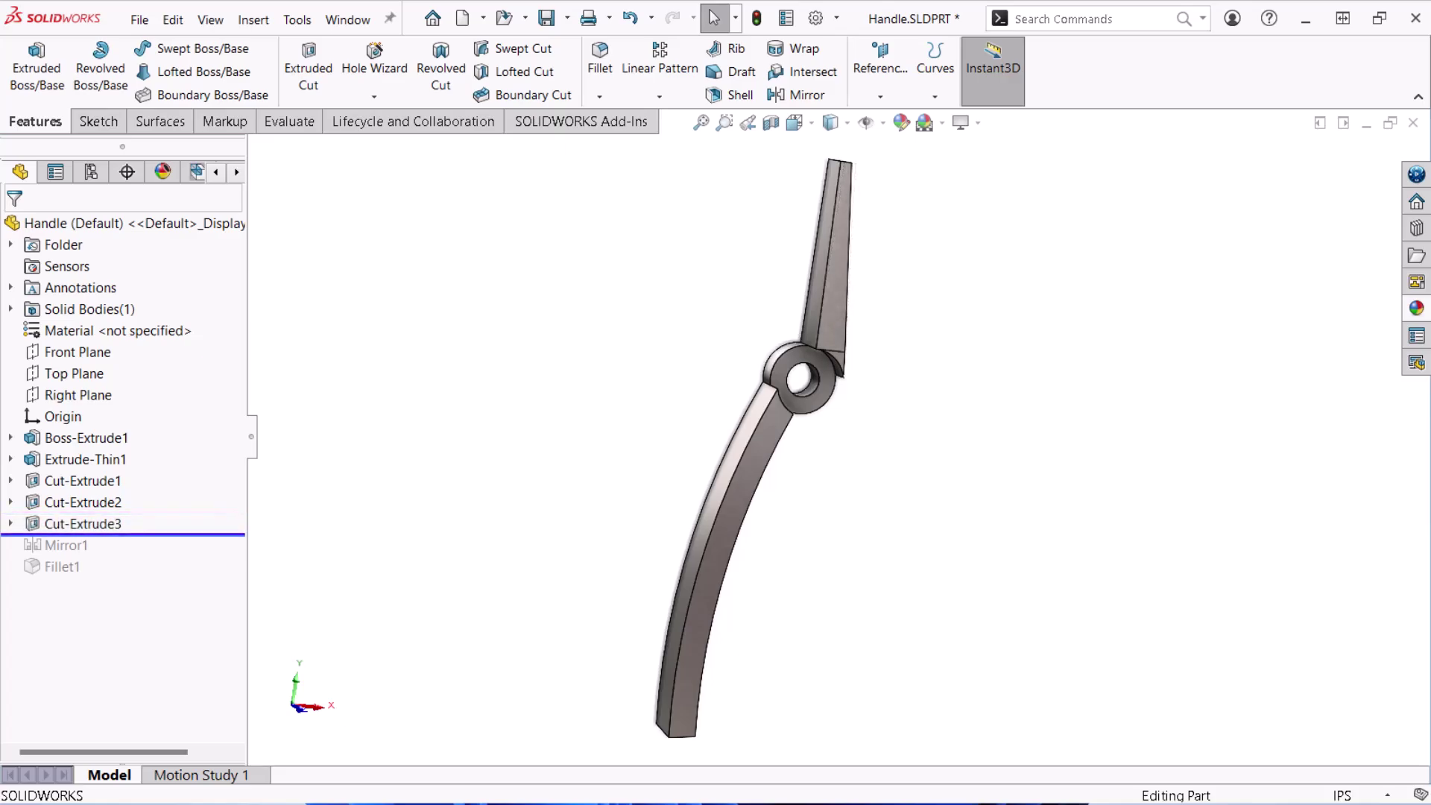